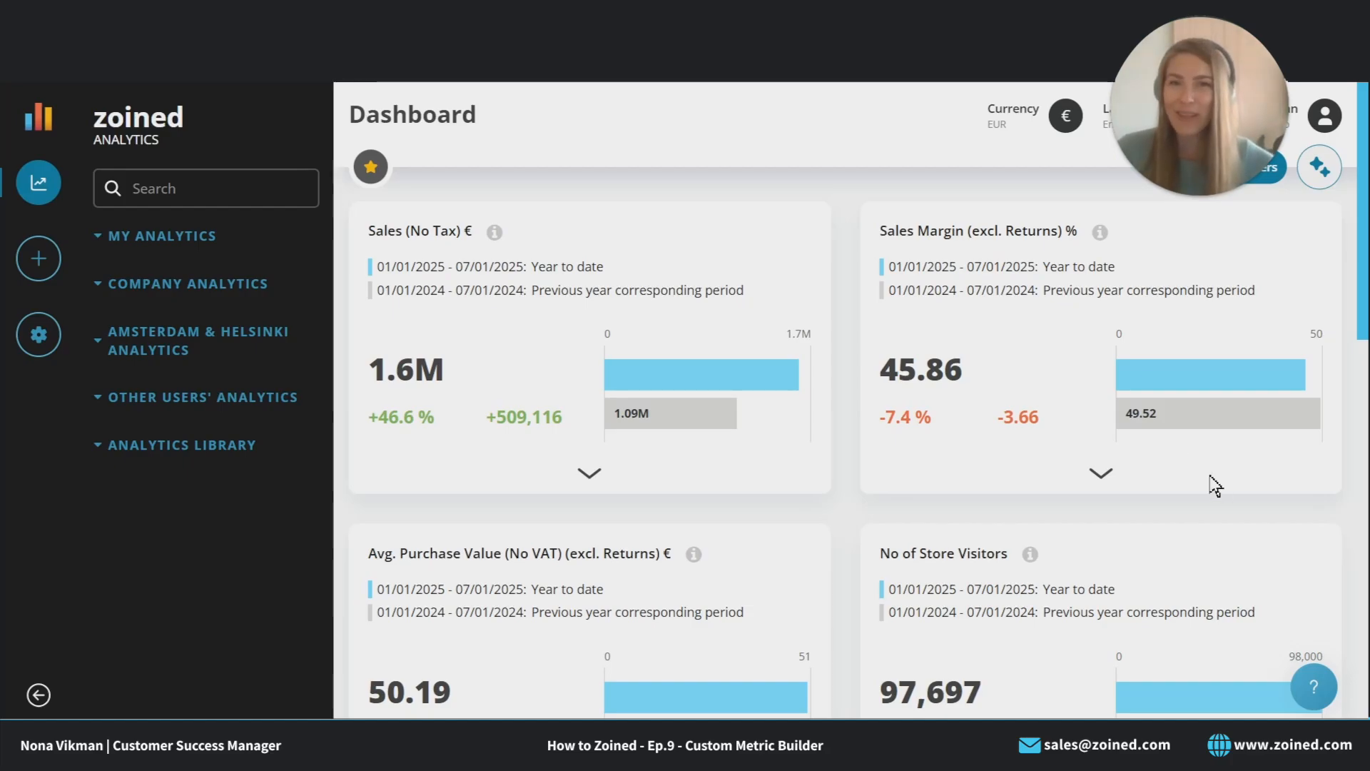
Step: Start a new custom metric in the company settings and enter "Accessories sales proportion" as its English (US) name
click(29, 353)
click(105, 347)
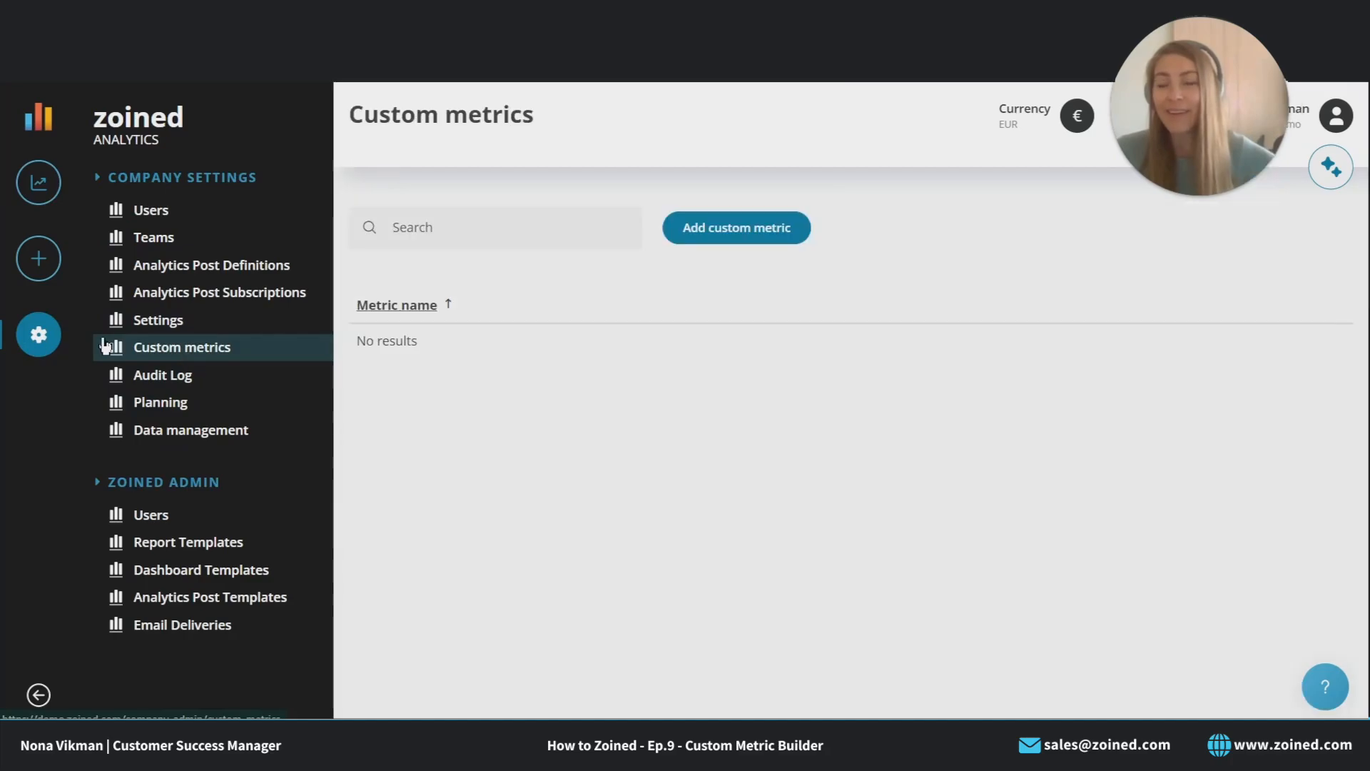
click(741, 240)
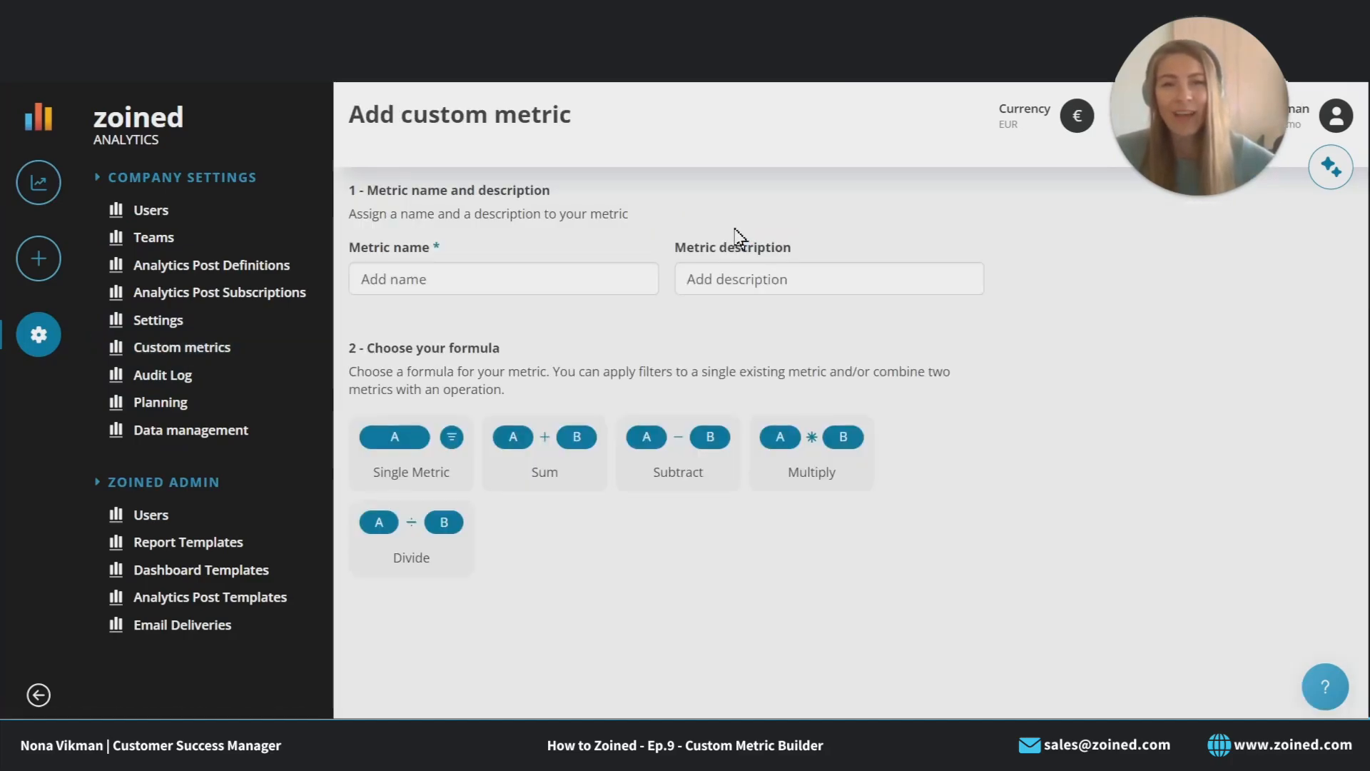
click(588, 279)
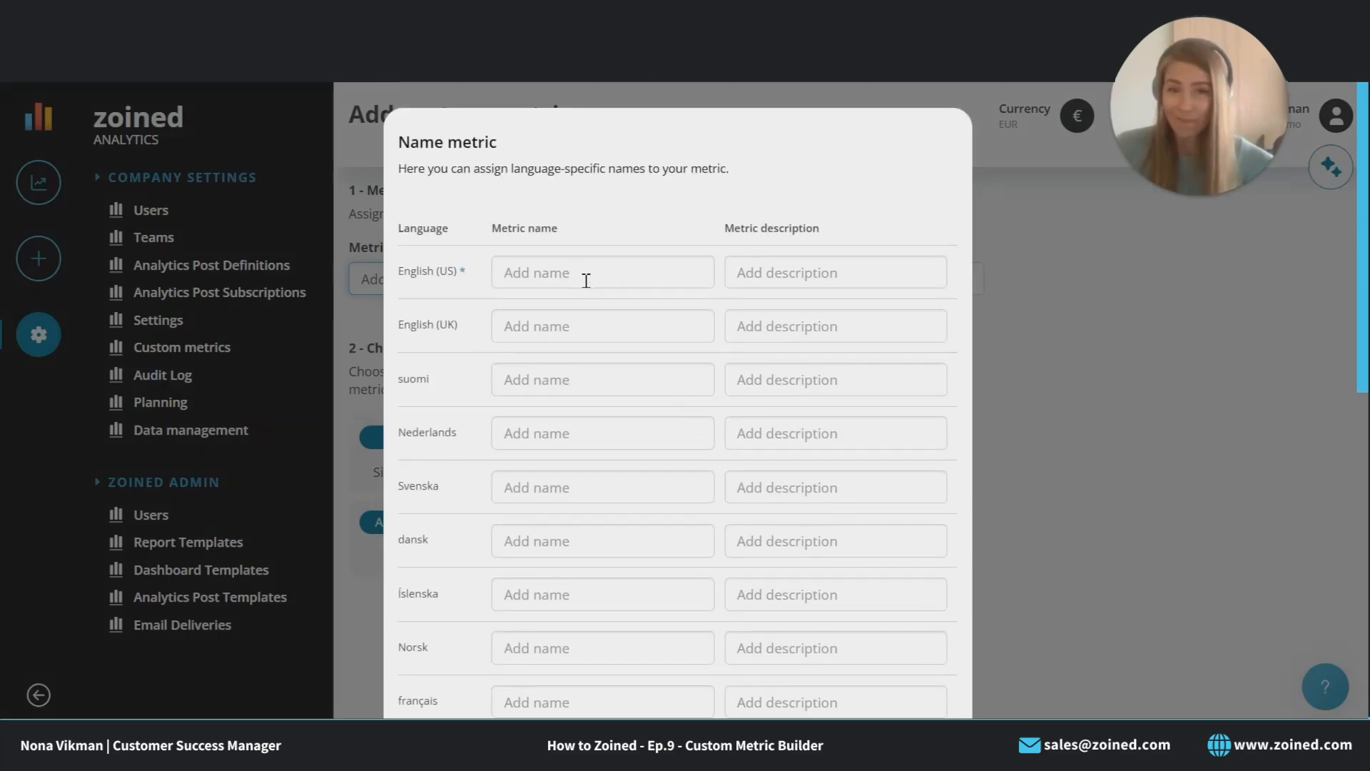
text(Accessories sales proportion)
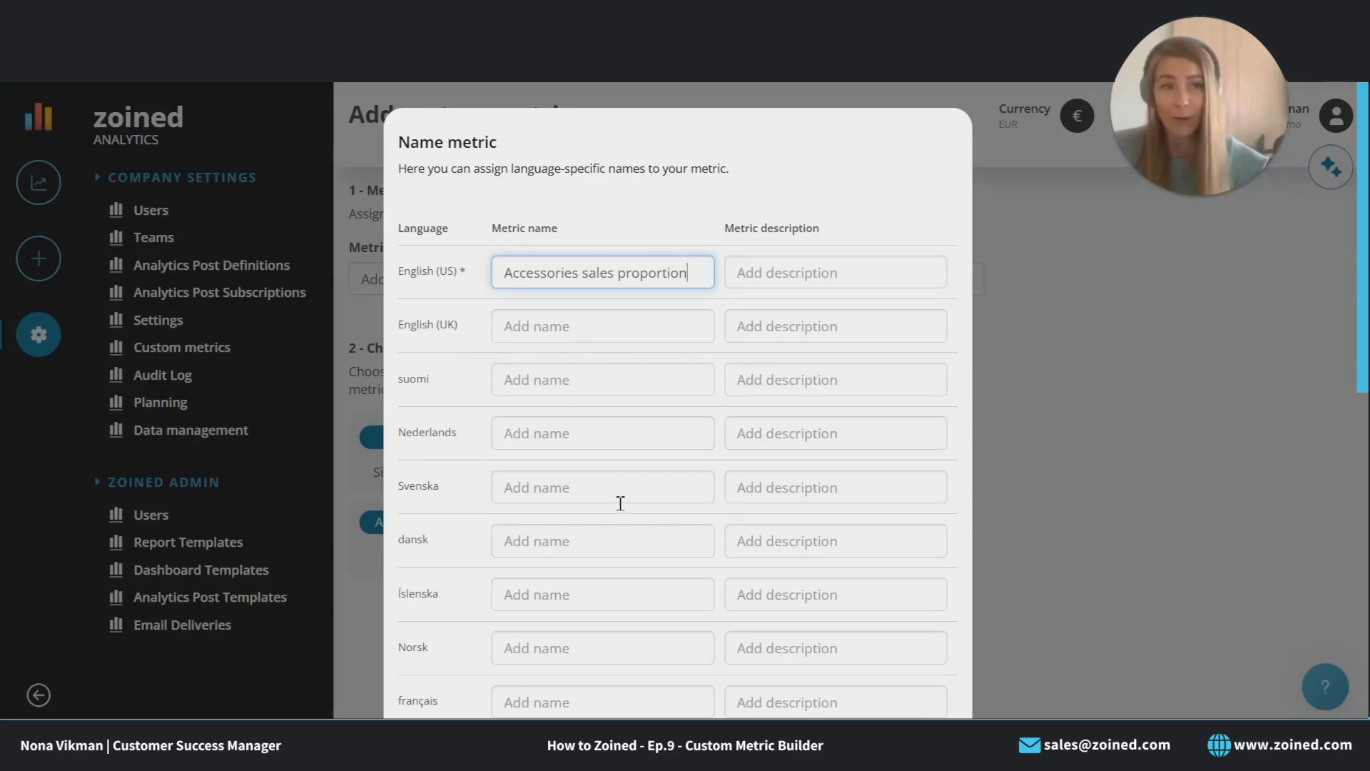
Step: Enter the English (US) description "Proporttion of accessories sales of total sales, excluding suppliers anna and basic" and save the metric's name and description
click(790, 270)
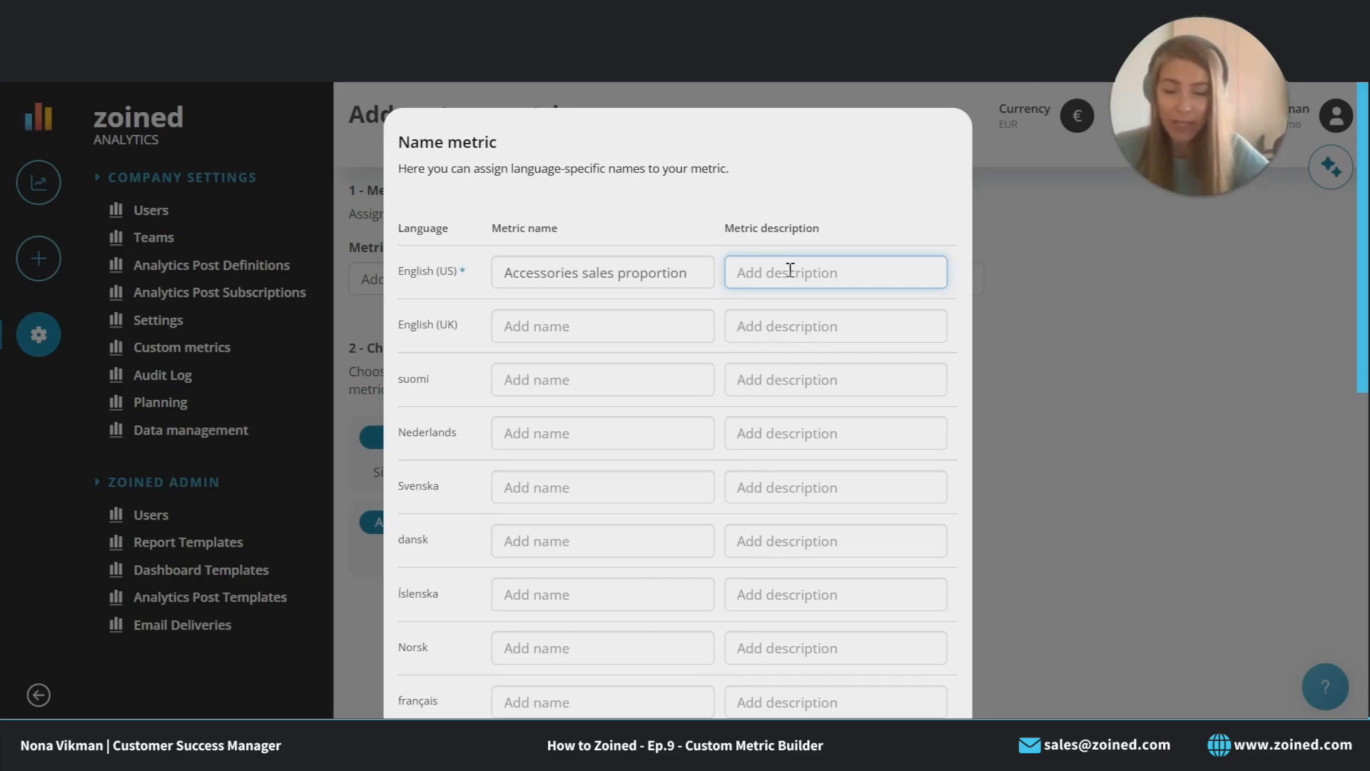
text(Pro)
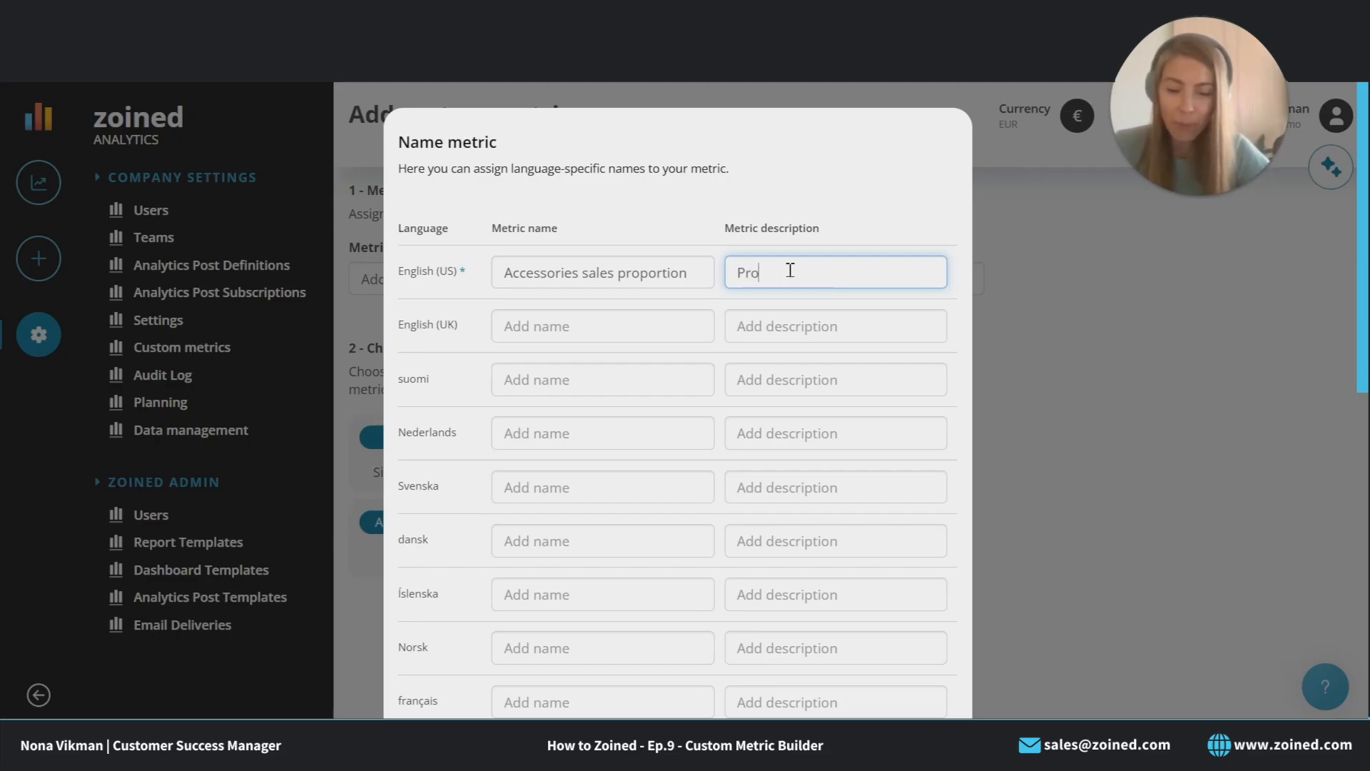
text(portion )
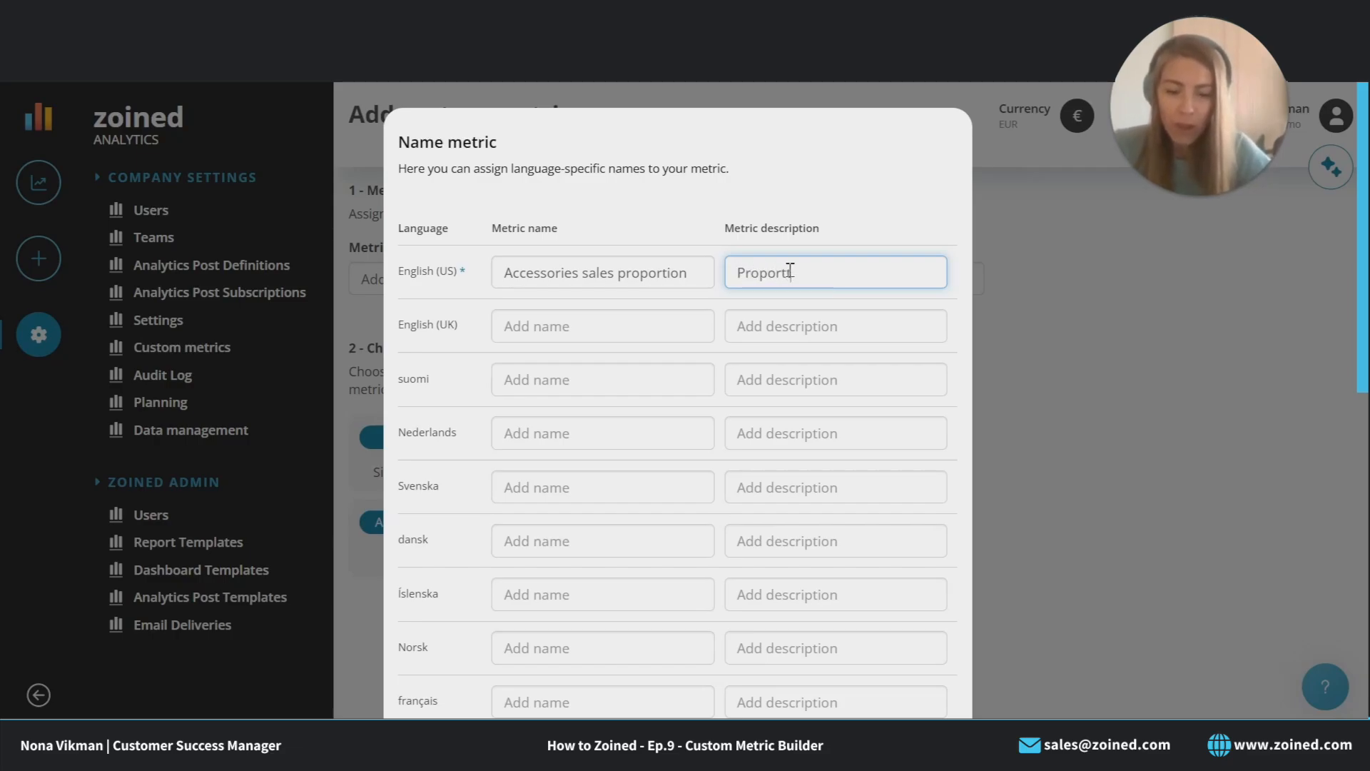
text(of )
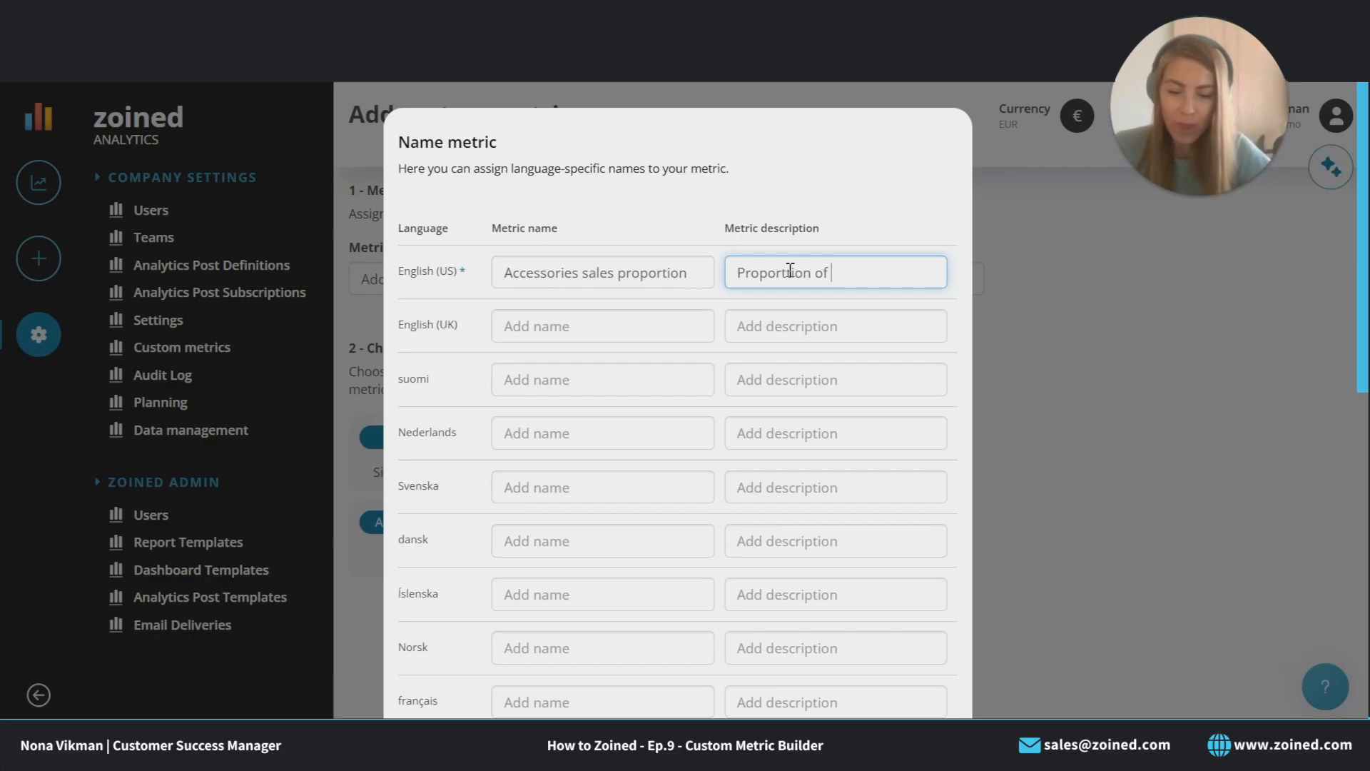
text(accessori)
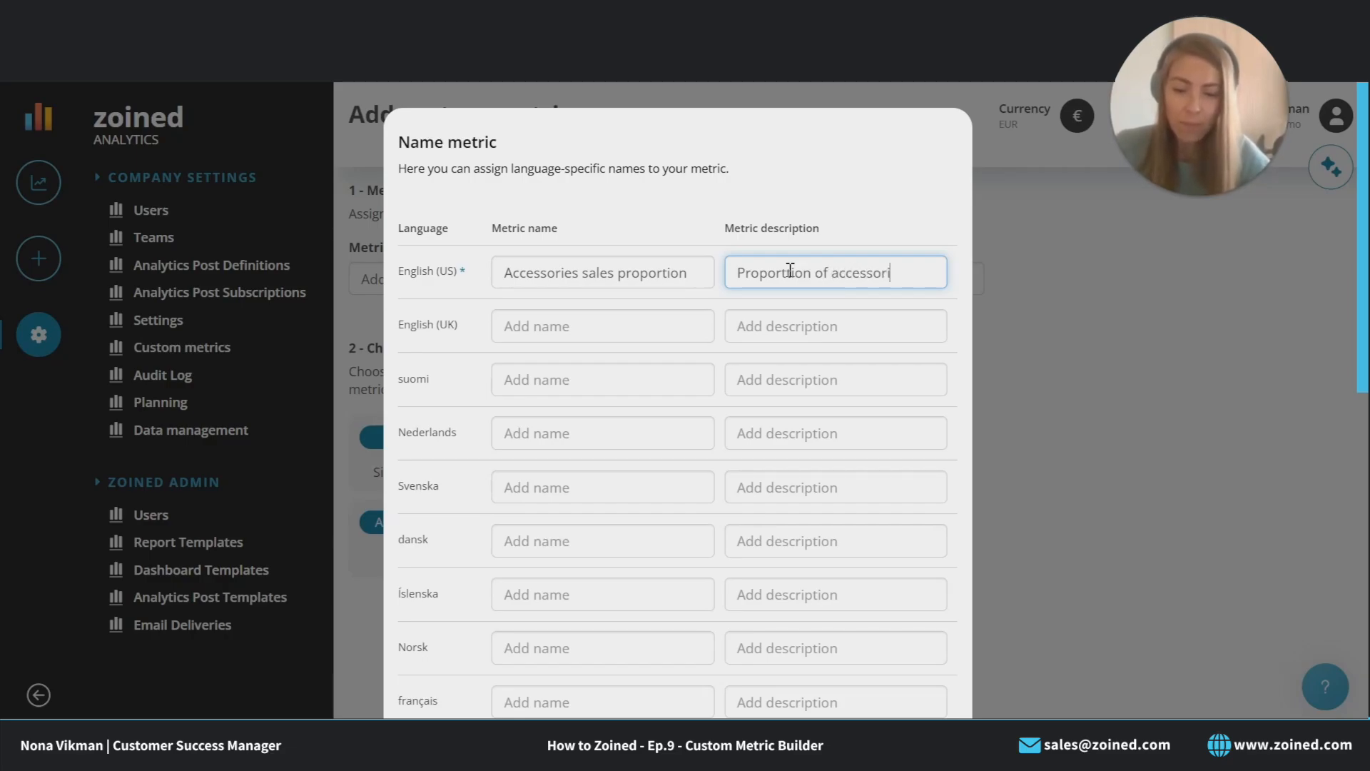
text(es sales of)
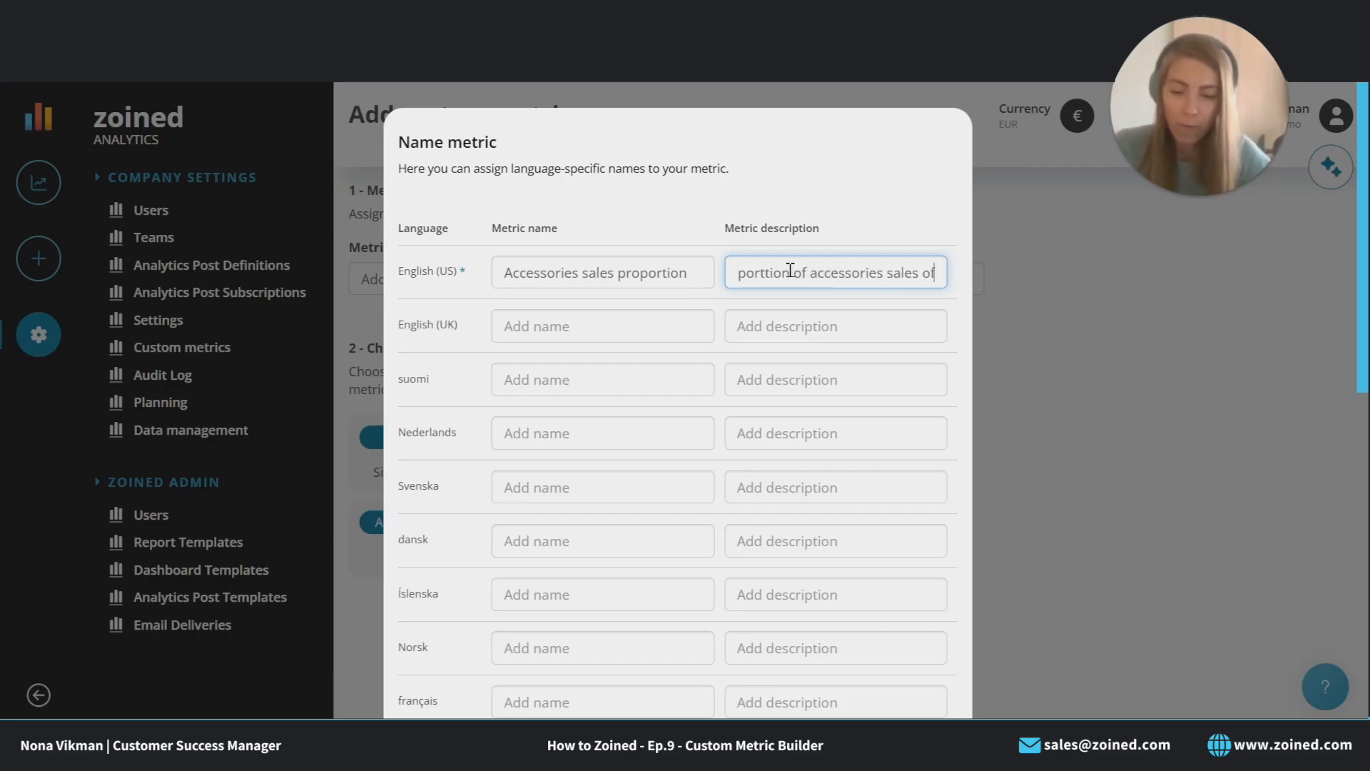
text( total sales,)
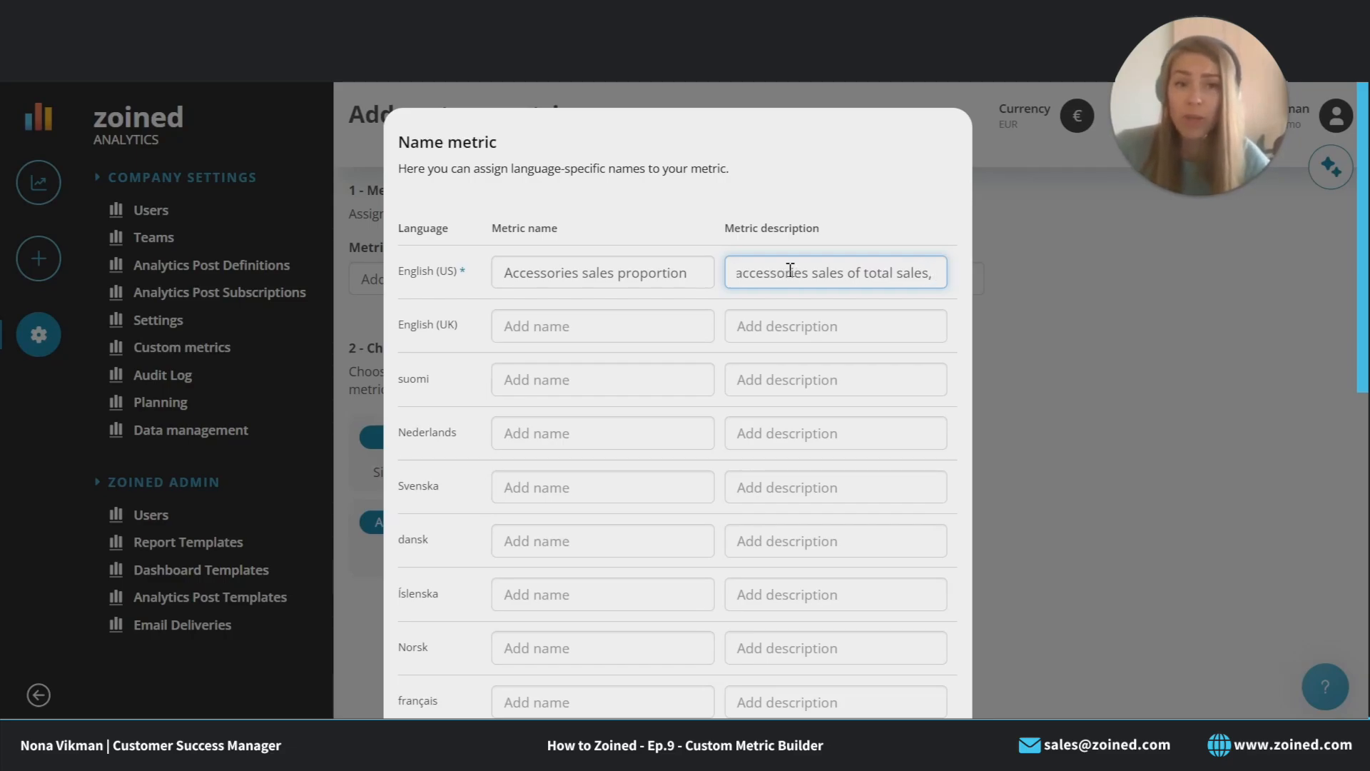
text( excluding)
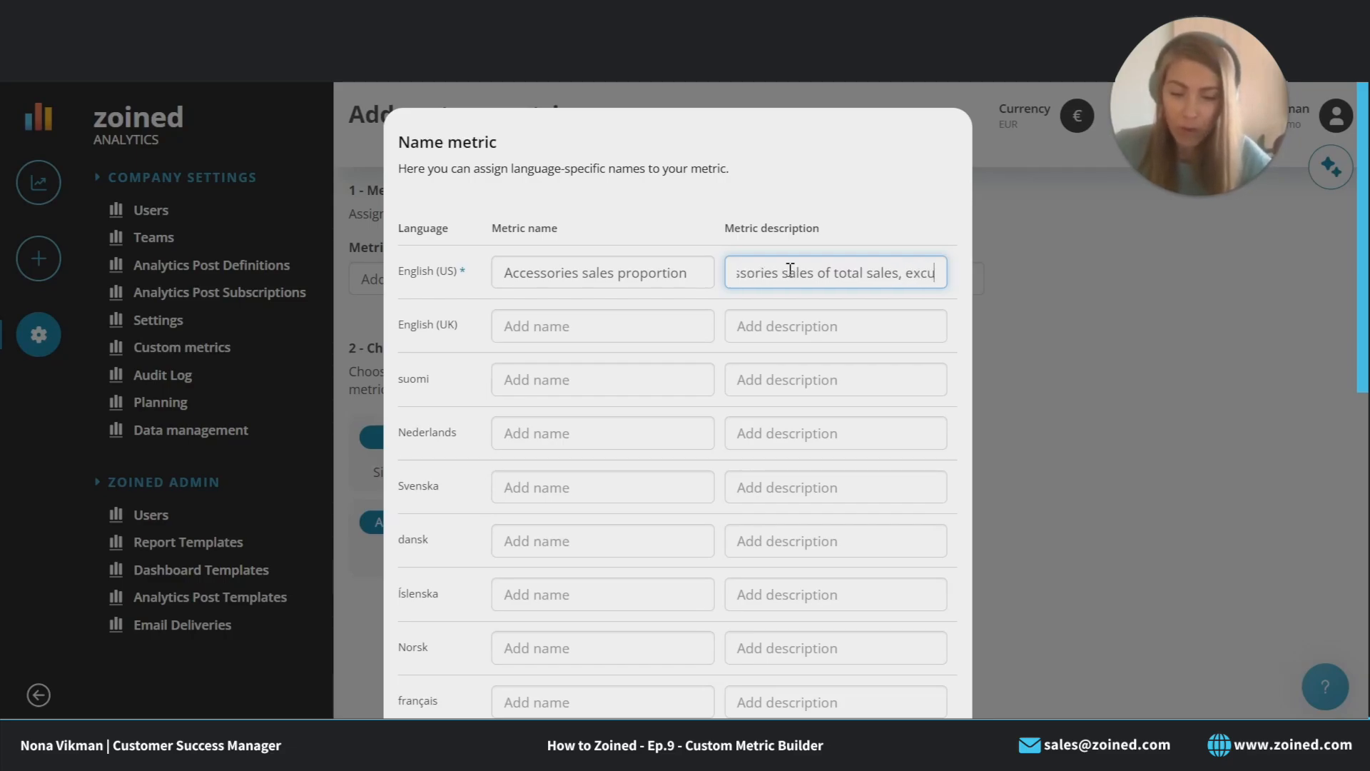
text( suppliers)
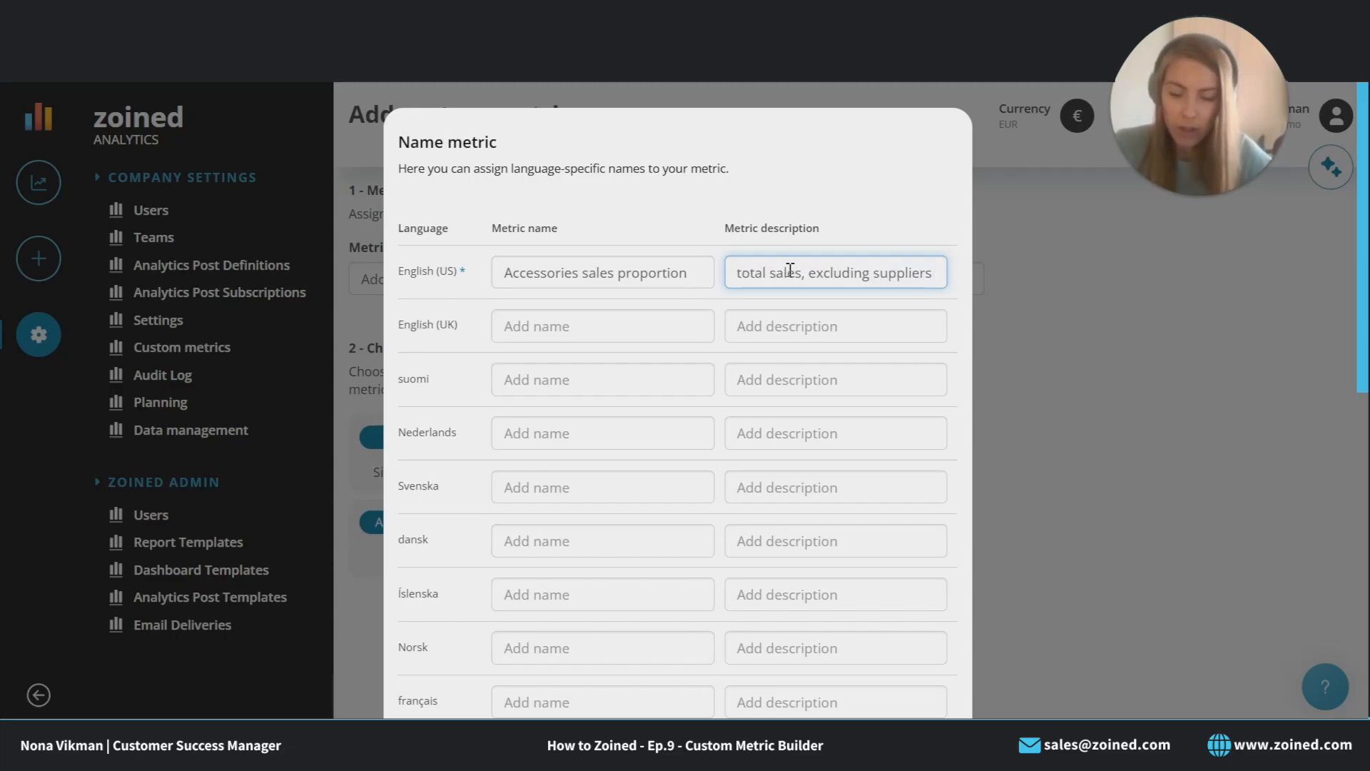
text( anna and)
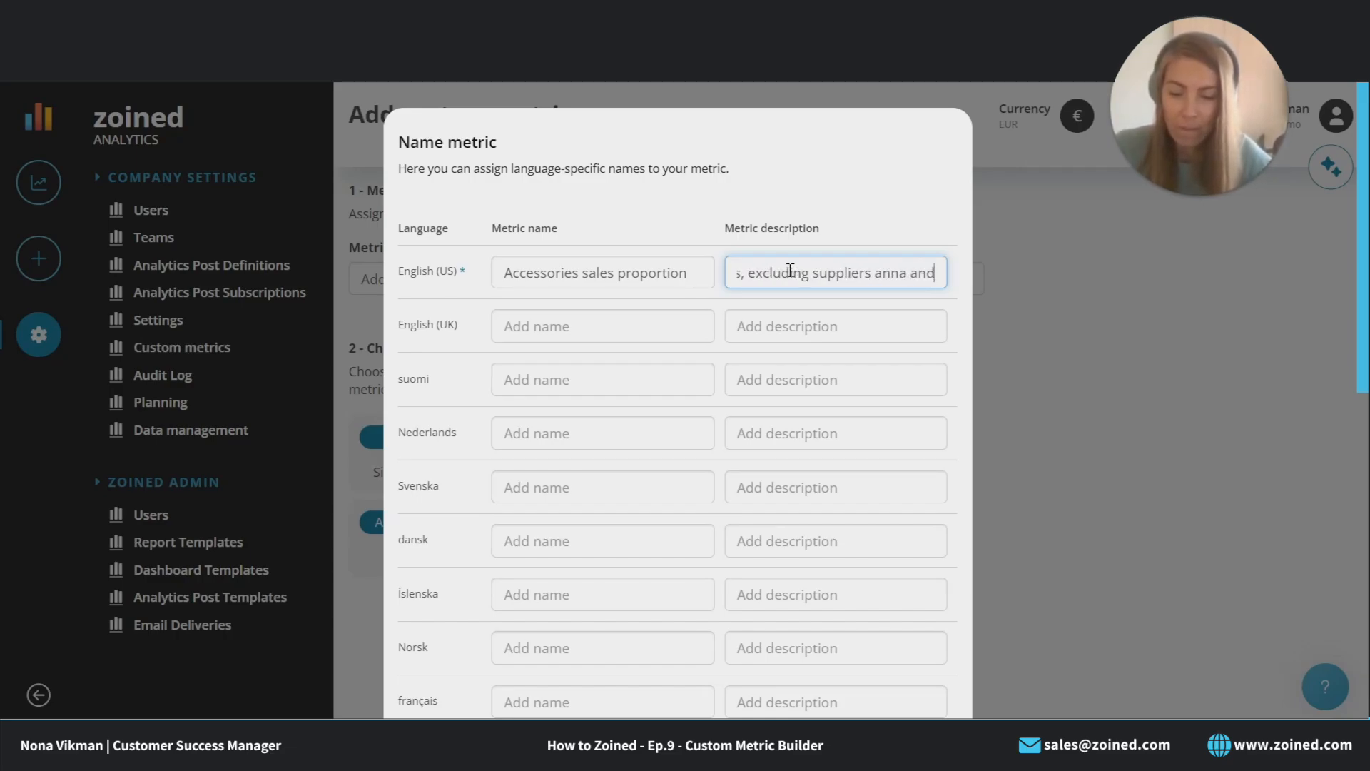
text( base)
key(BackSpace)
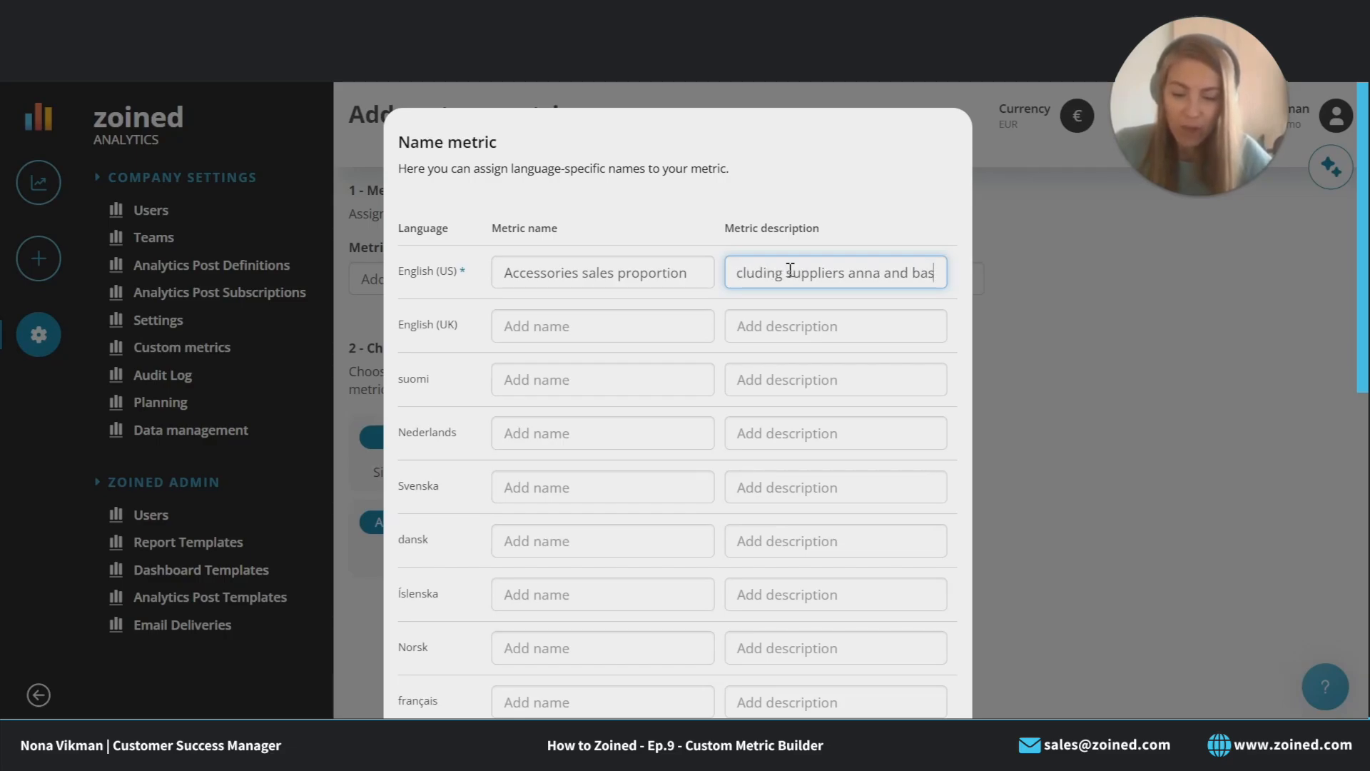
text(ic)
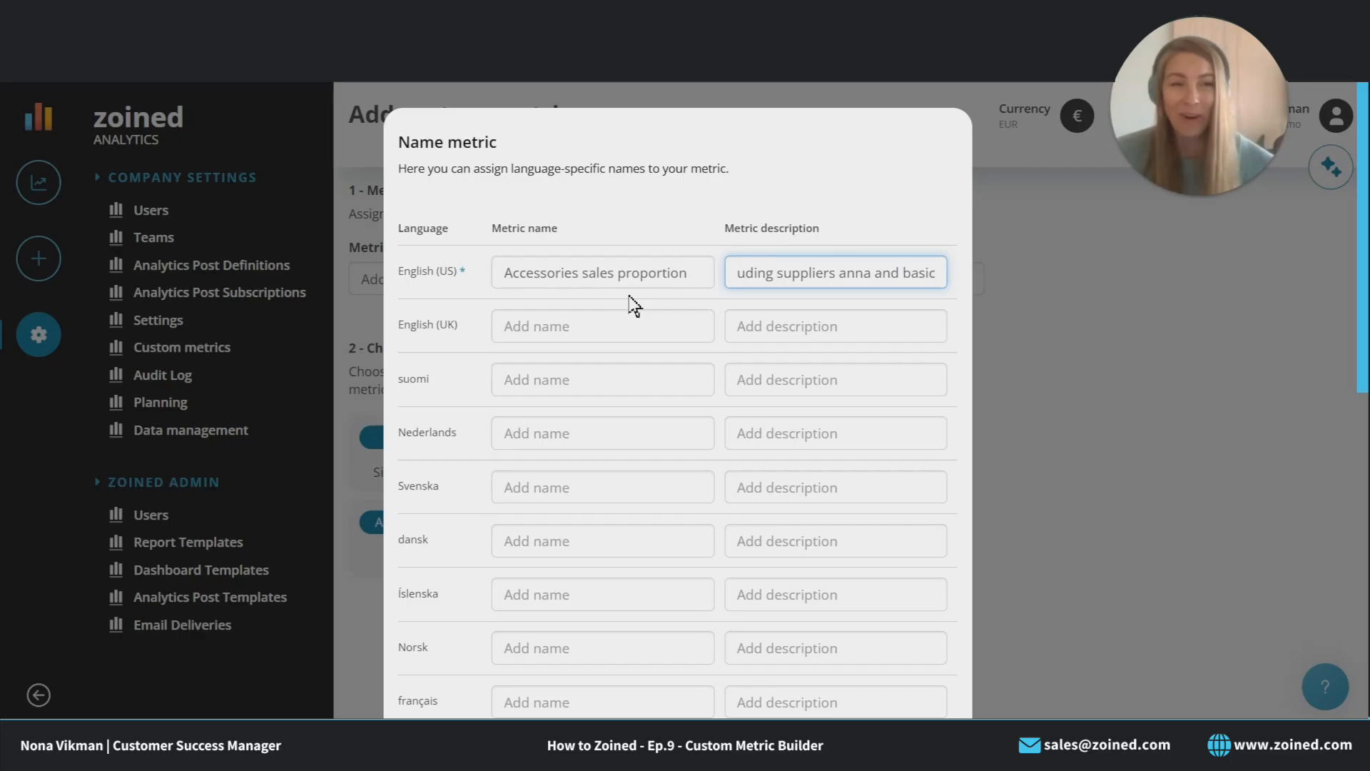
scroll(790, 352, down, 10)
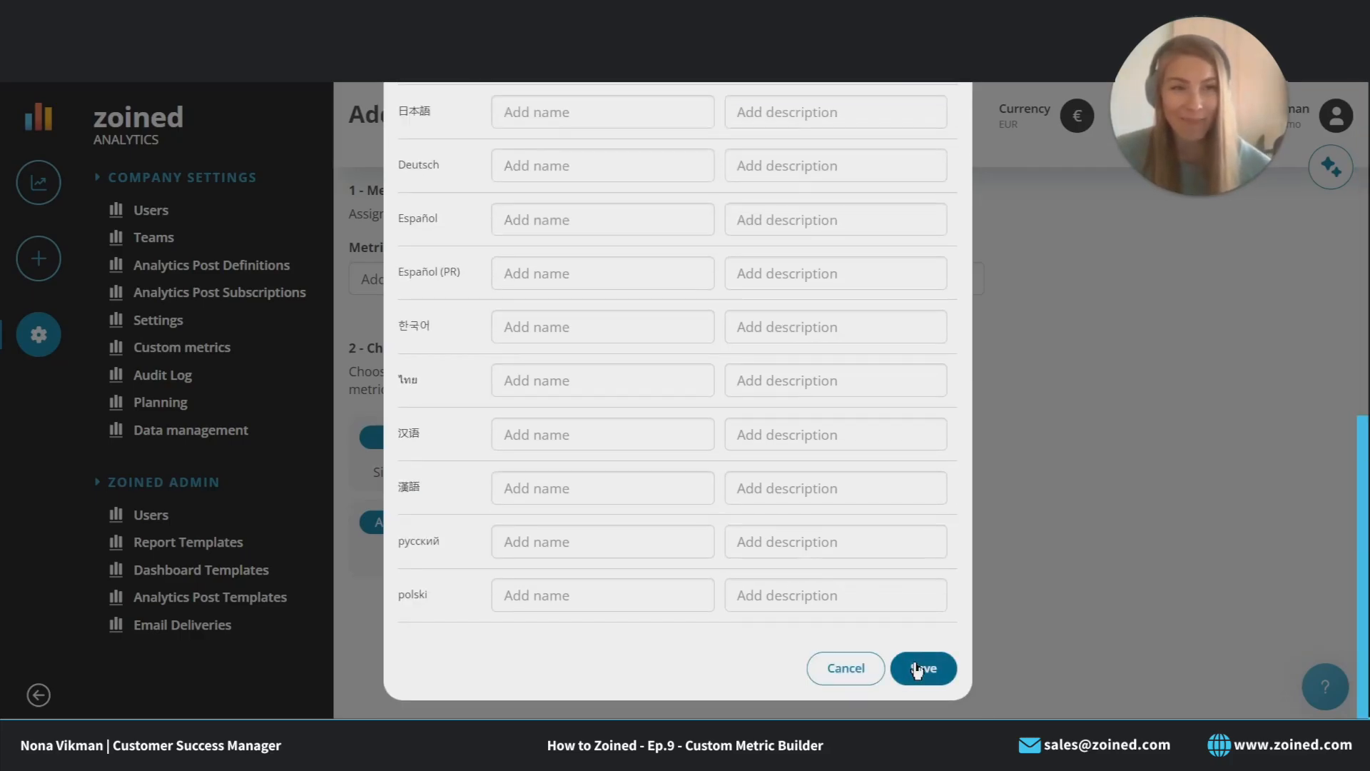
click(919, 669)
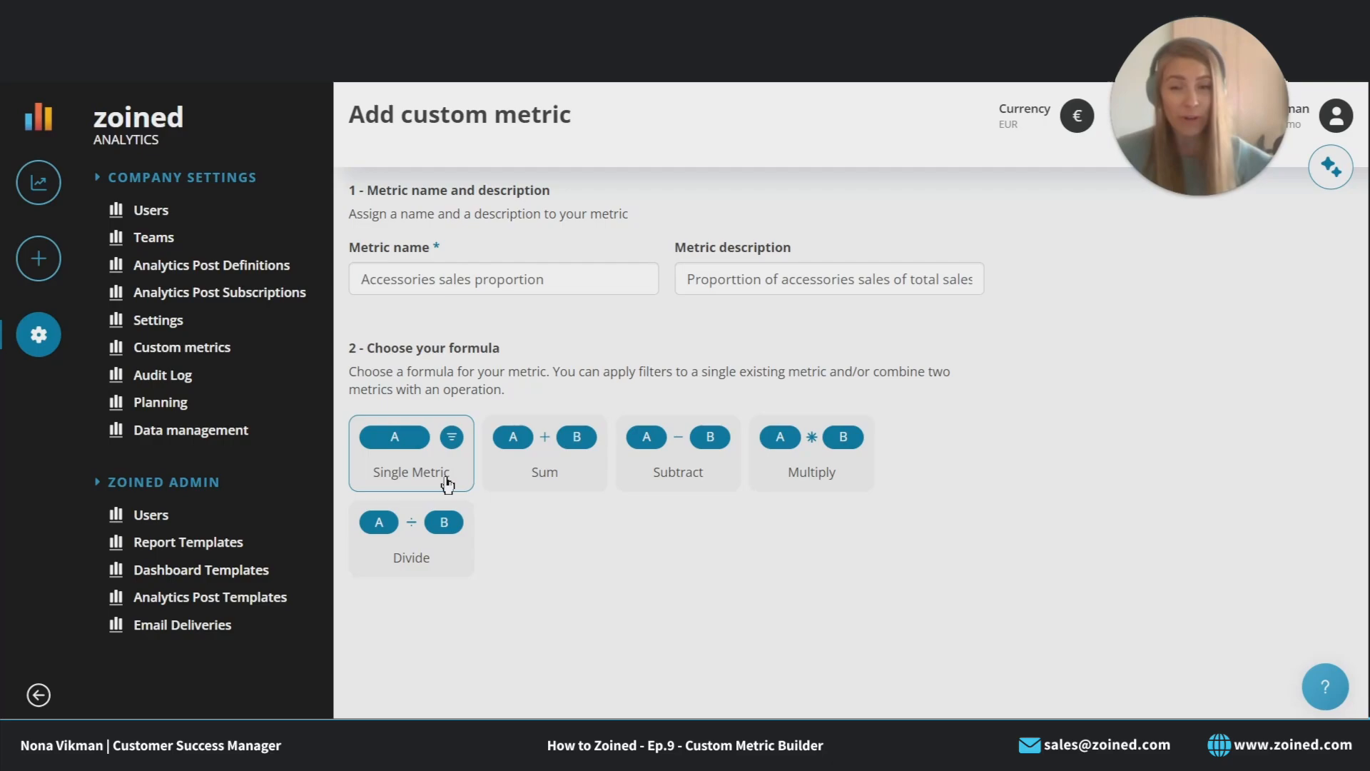
Step: Choose the Divide formula and set Metric A to Sales (No Tax) €
click(399, 532)
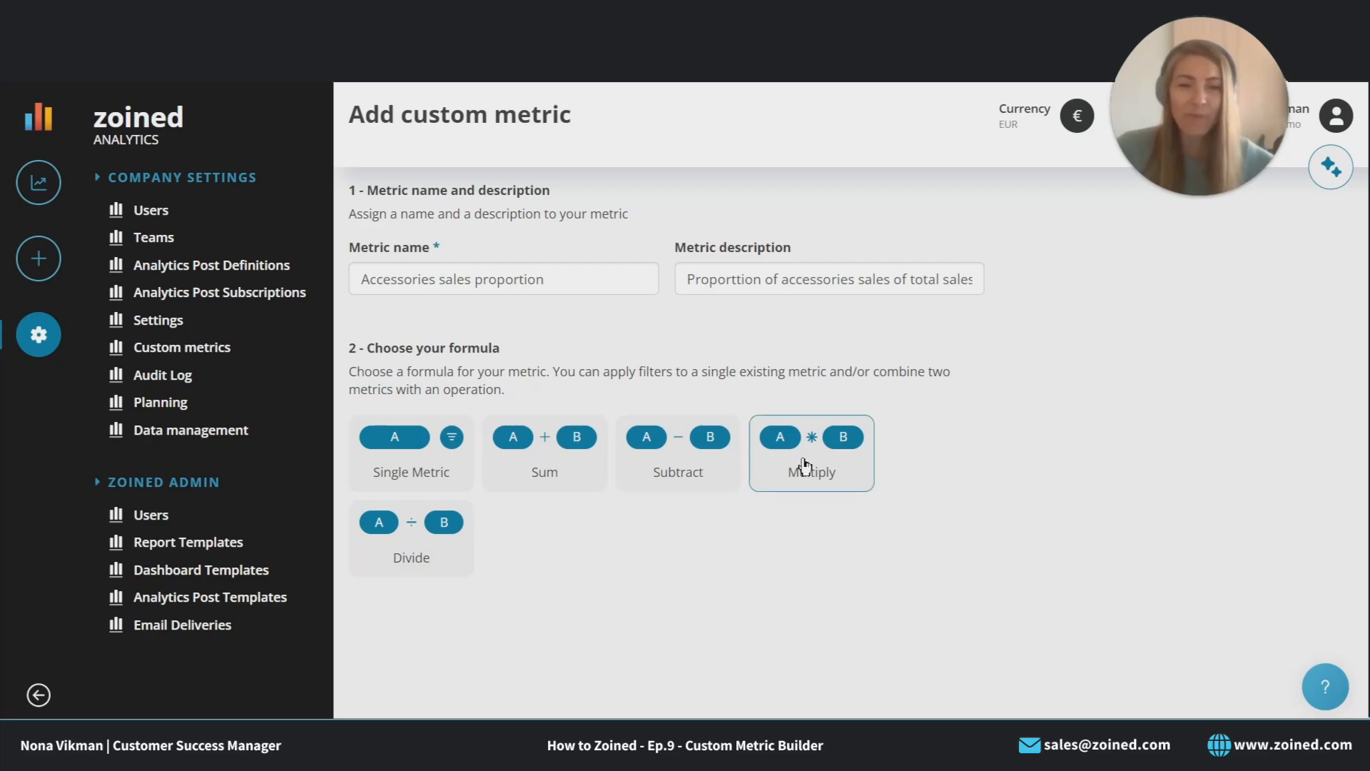
click(409, 549)
scroll(500, 542, down, 3)
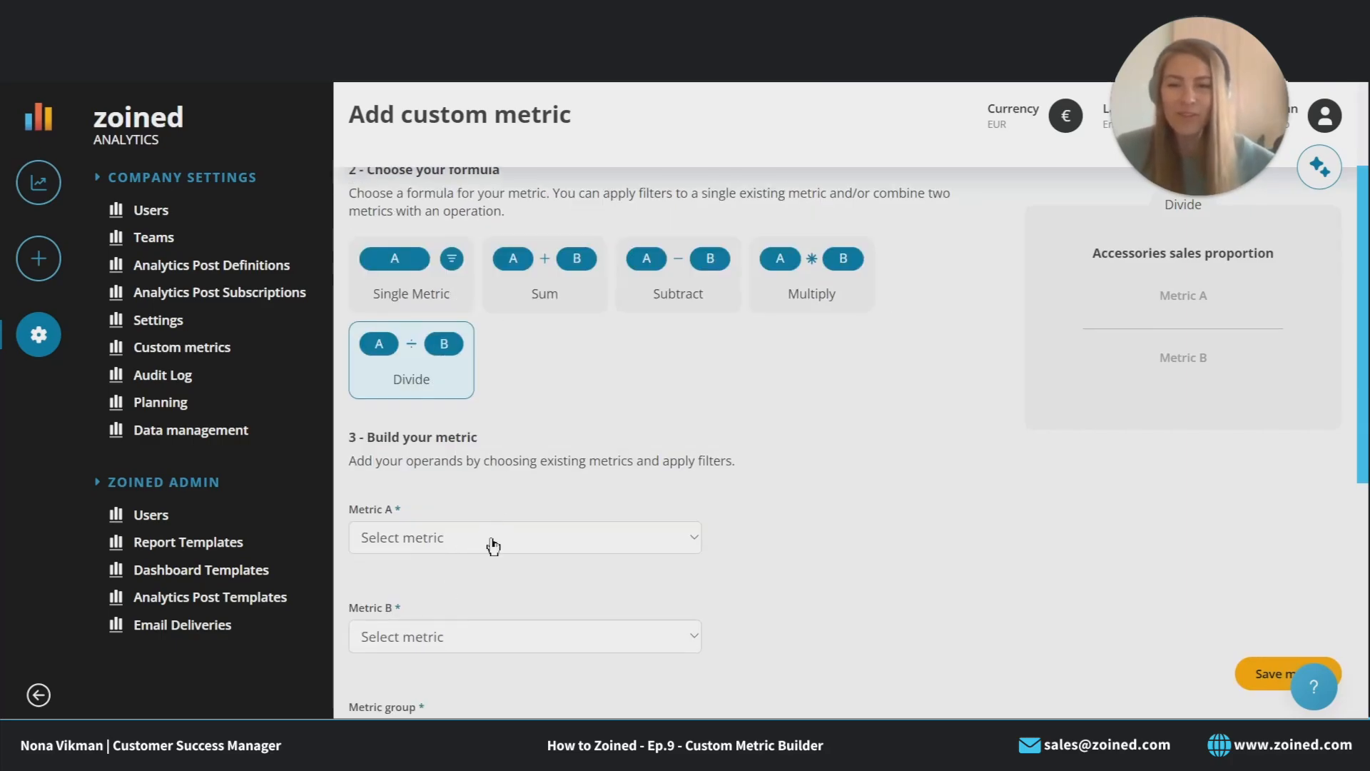
click(493, 546)
scroll(786, 591, down, 3)
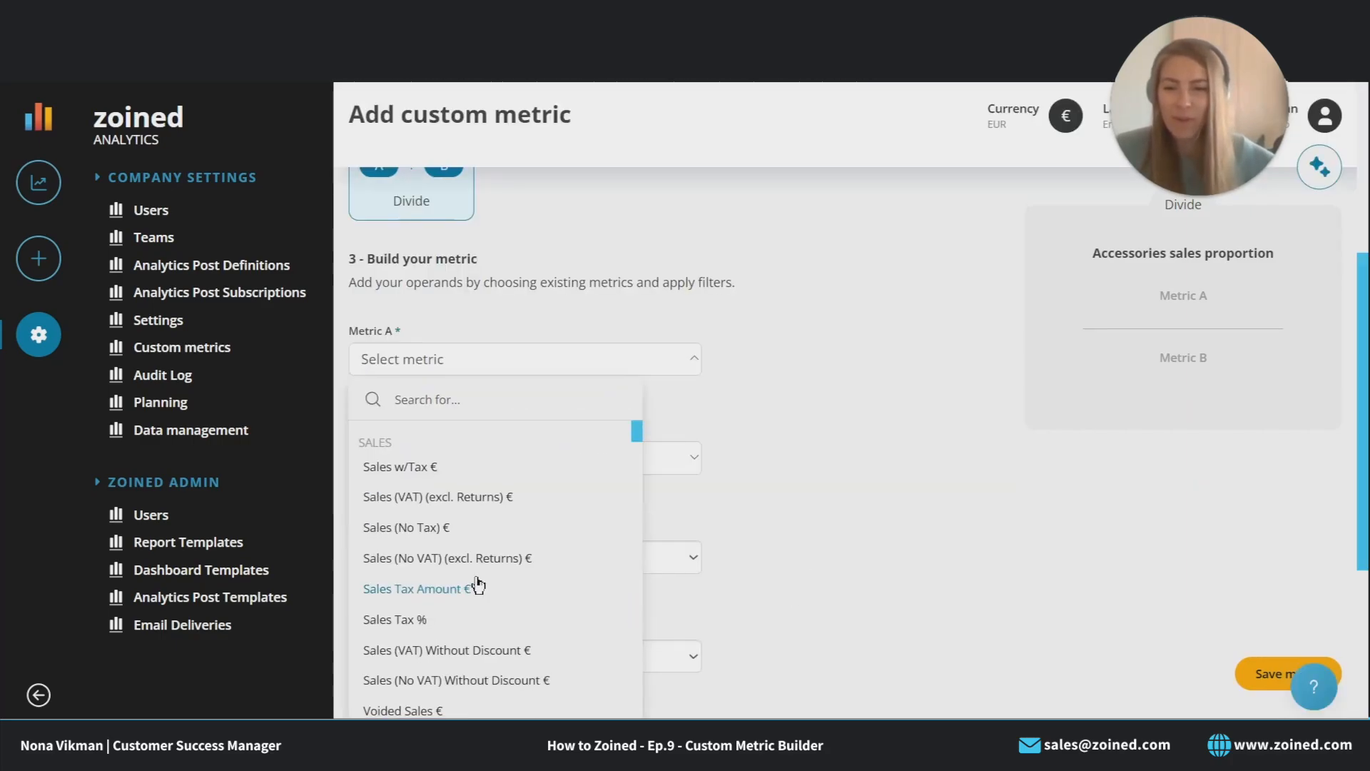
click(408, 529)
Step: Filter Metric A to include only the product category ACCESSORIES
click(943, 358)
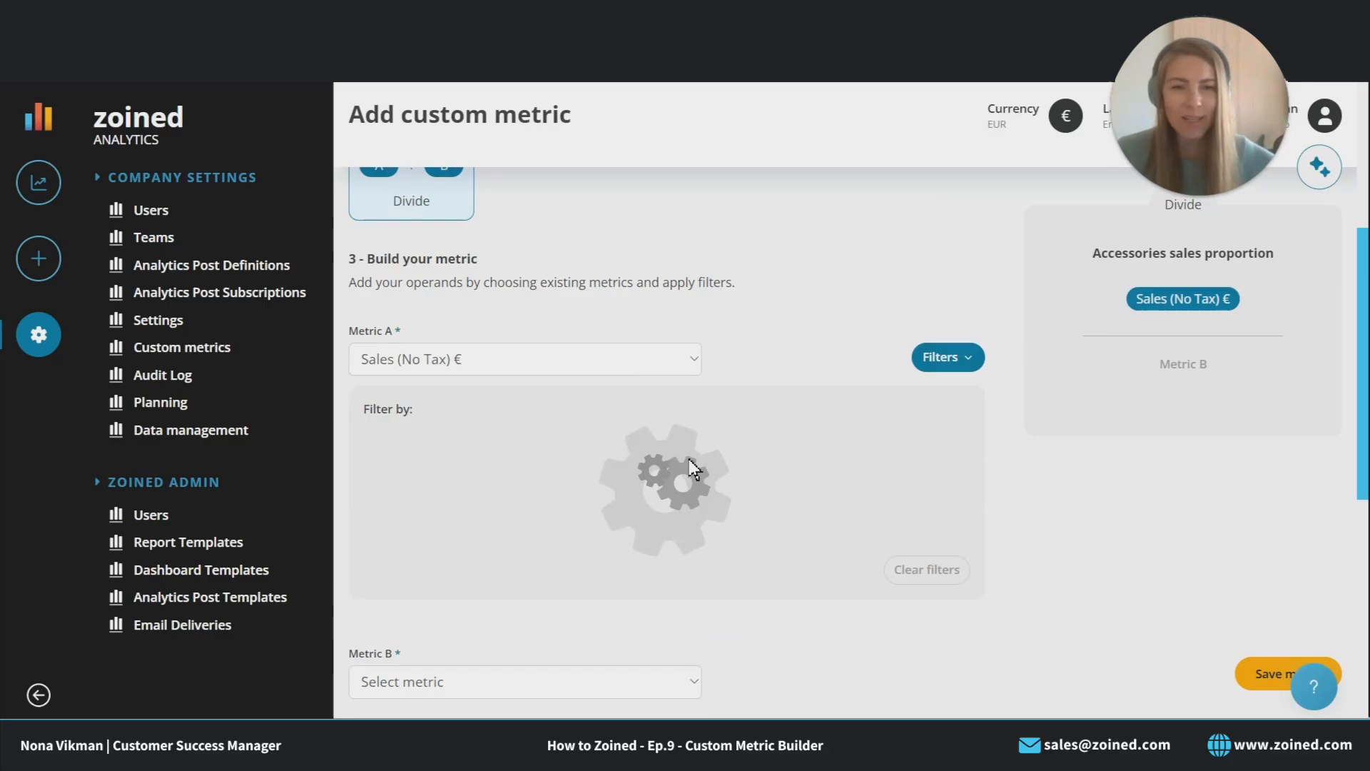
click(421, 541)
scroll(454, 499, down, 2)
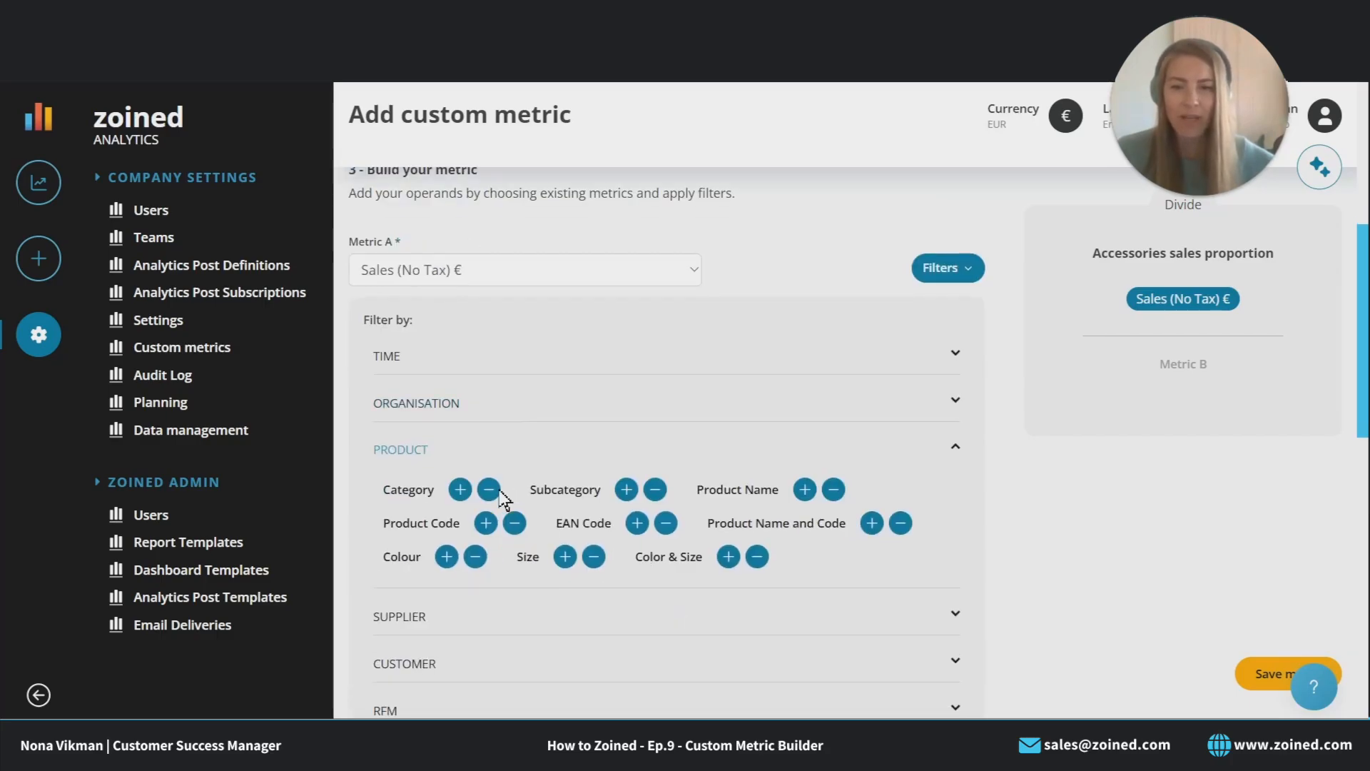
click(460, 490)
click(531, 628)
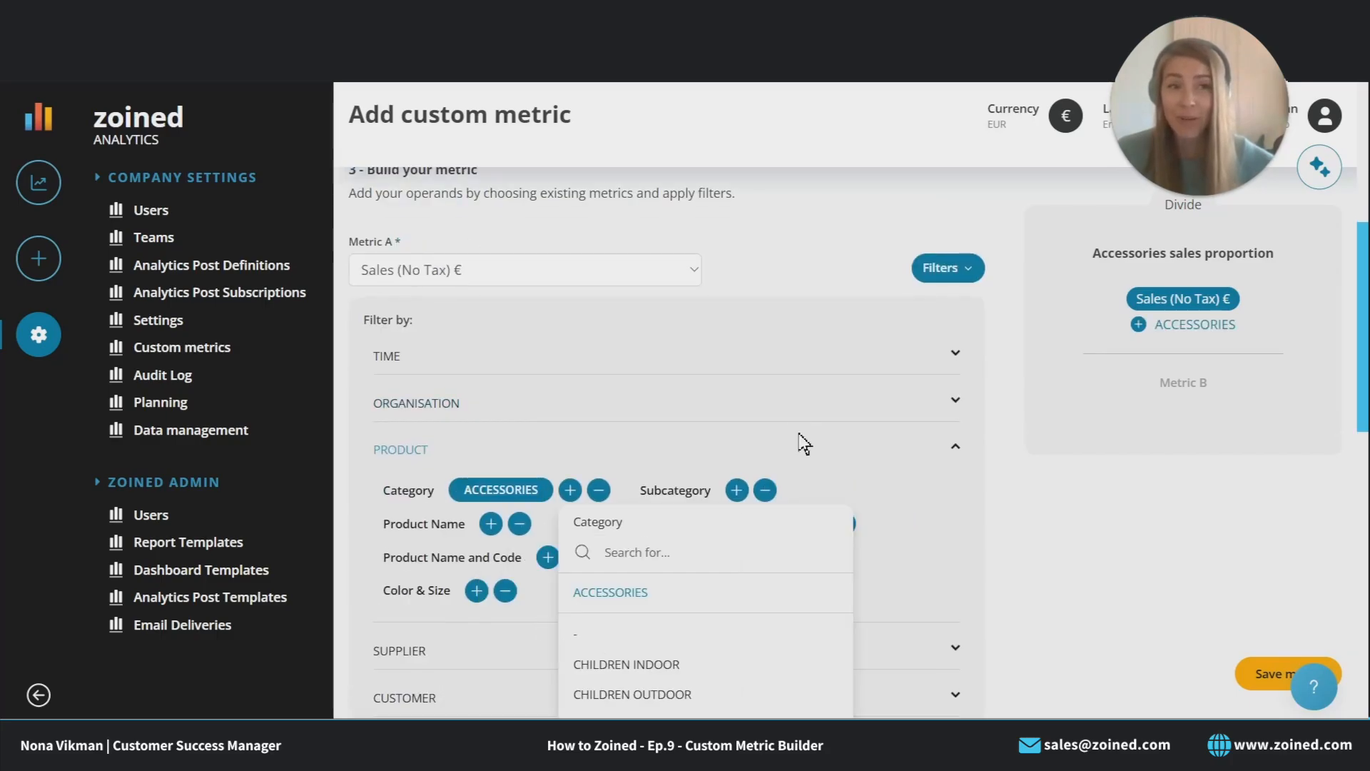
scroll(805, 434, down, 3)
click(944, 311)
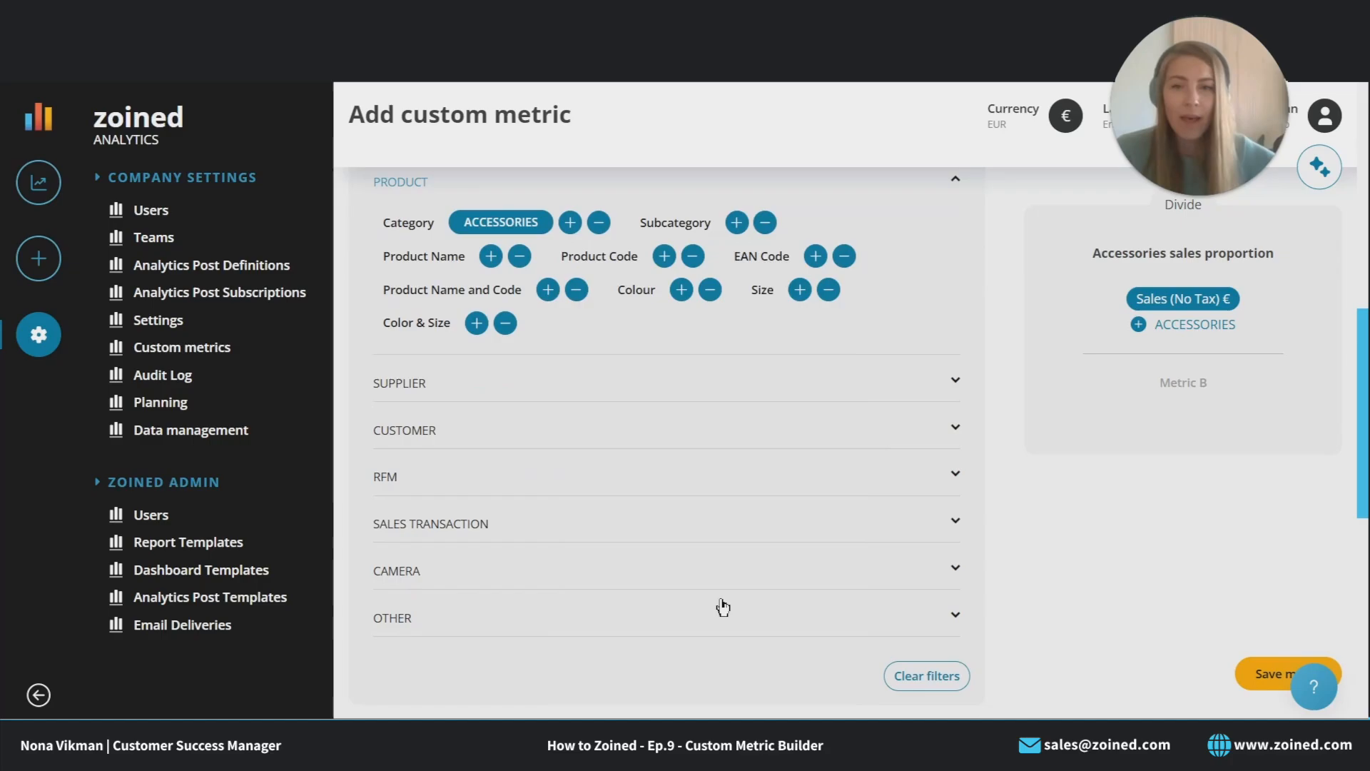
Step: Exclude the supplier names ANNA and BASICS from Metric A and collapse its filters
click(439, 392)
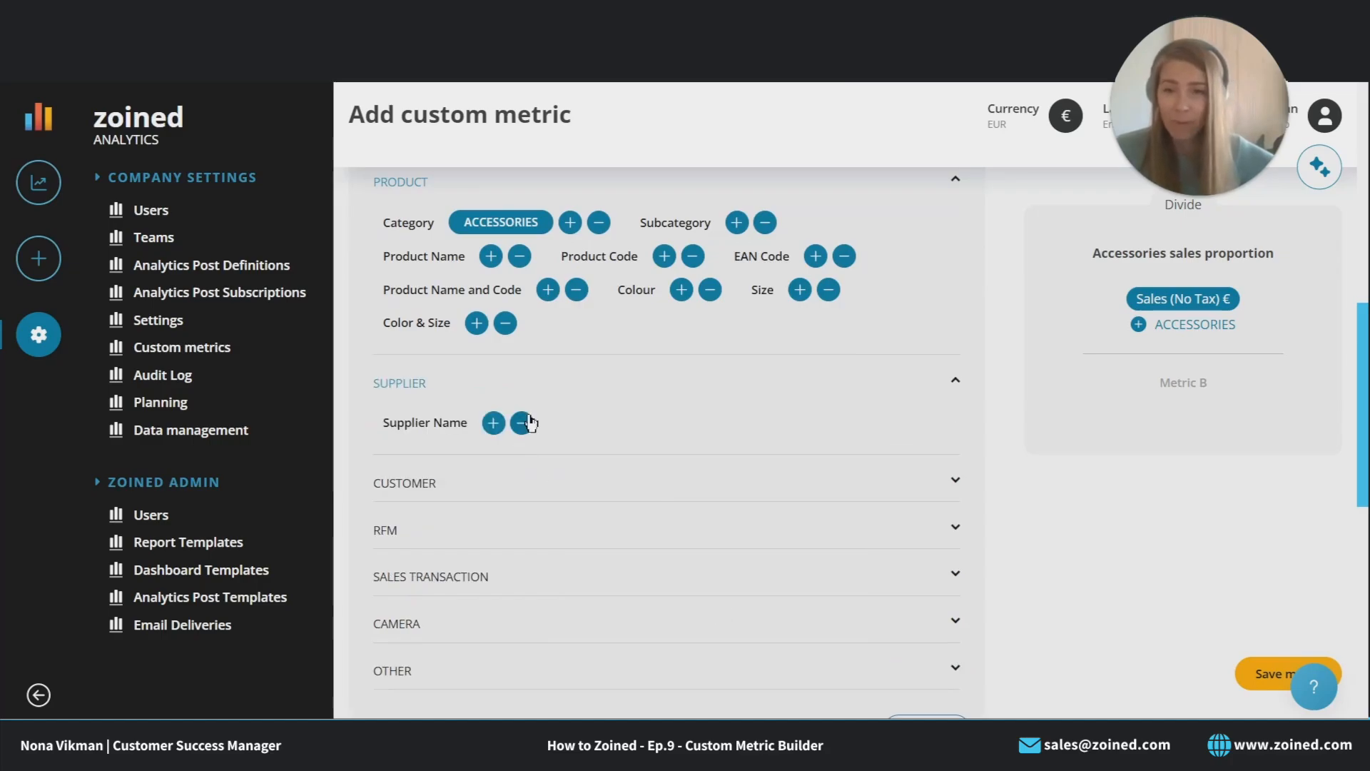
click(524, 424)
scroll(737, 451, down, 1)
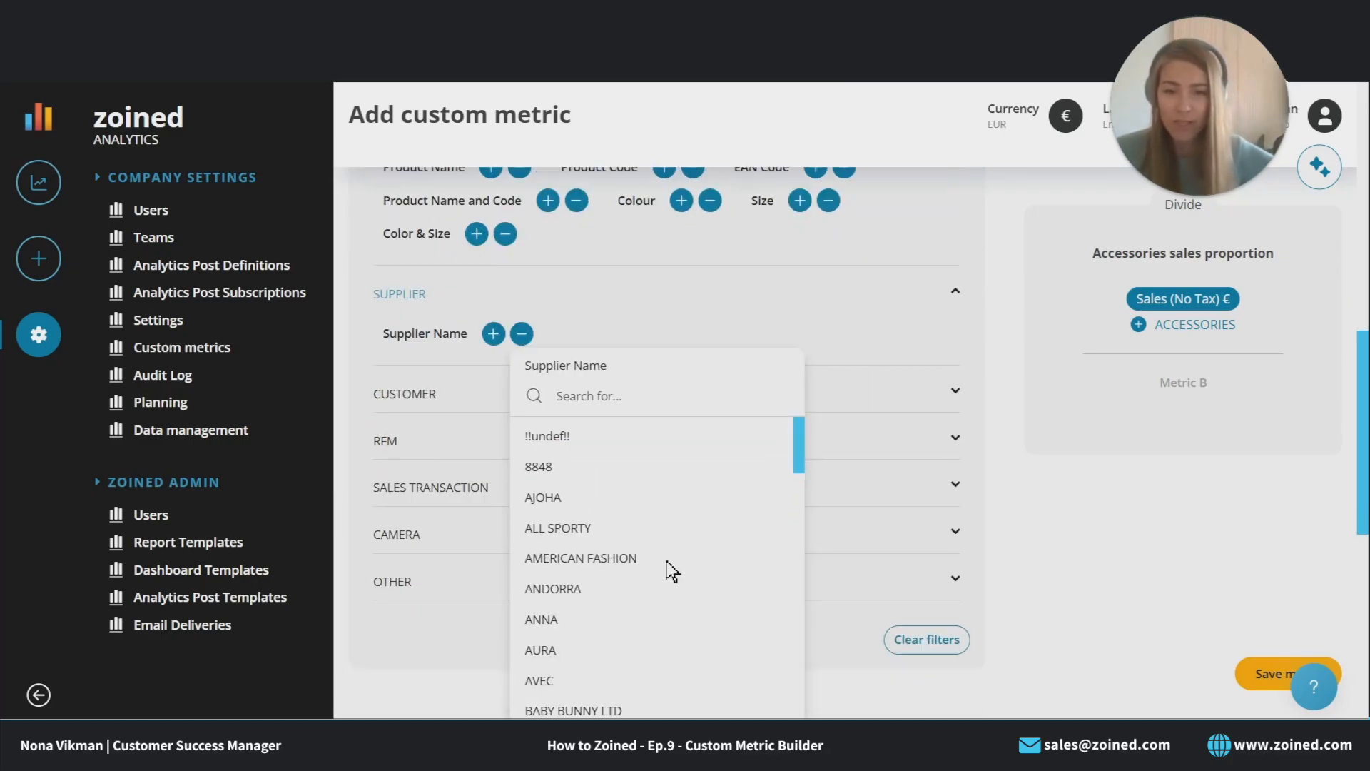
click(571, 615)
scroll(661, 594, down, 2)
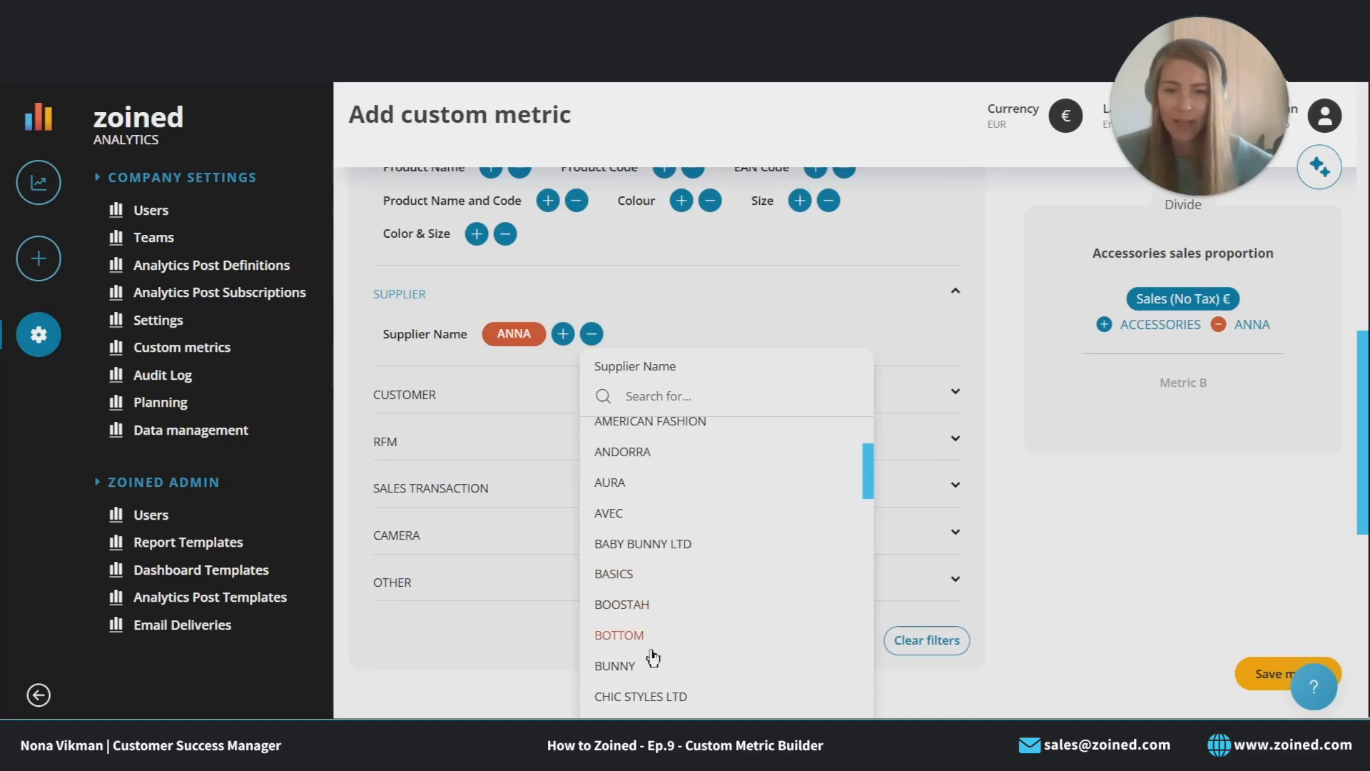
click(654, 574)
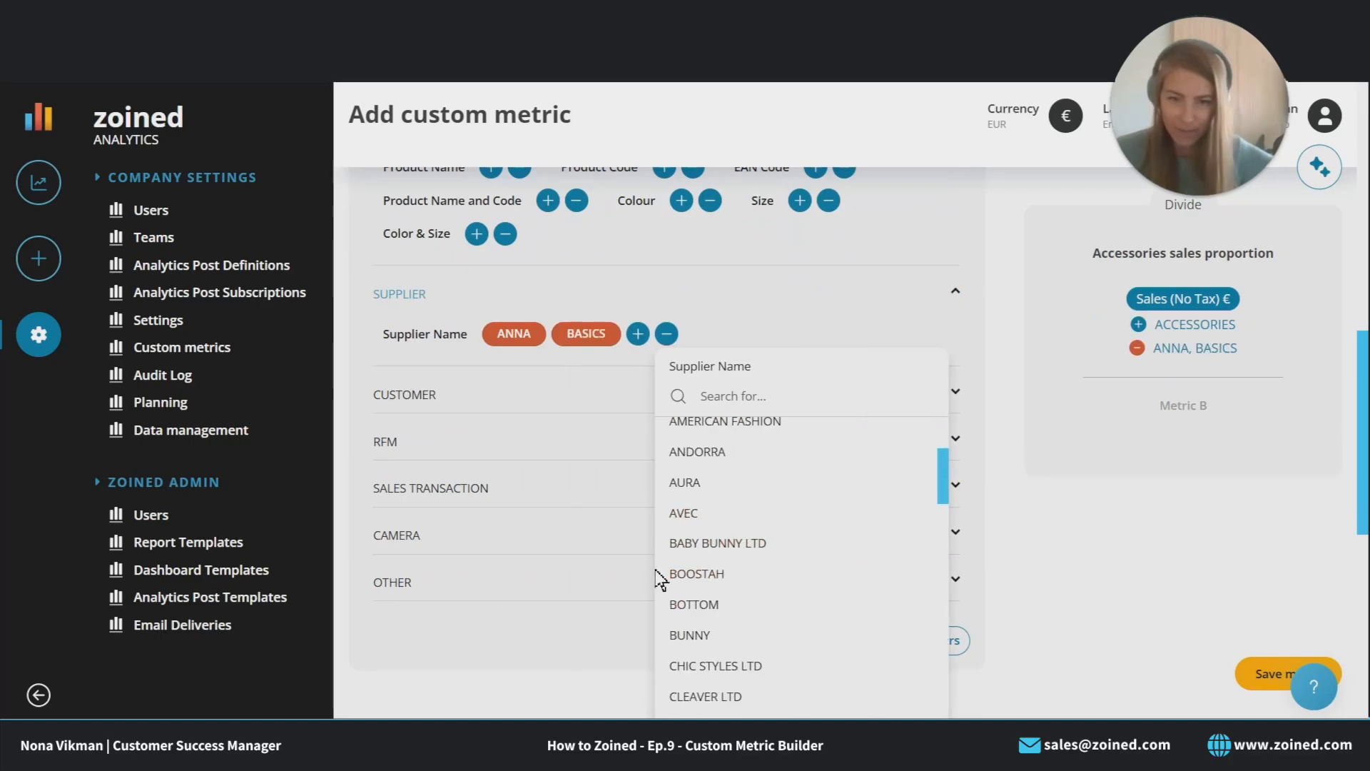
click(800, 320)
scroll(940, 319, up, 3)
scroll(941, 318, up, 1)
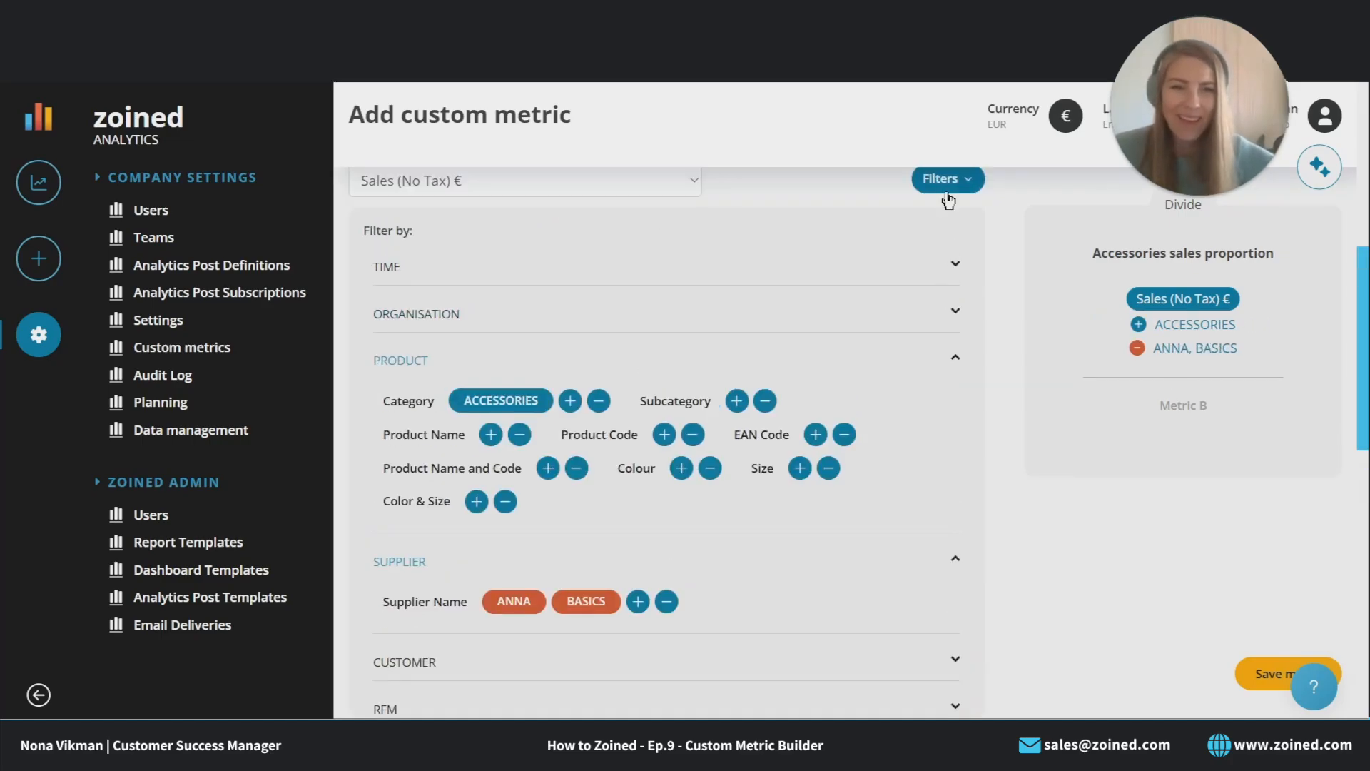
scroll(939, 328, up, 3)
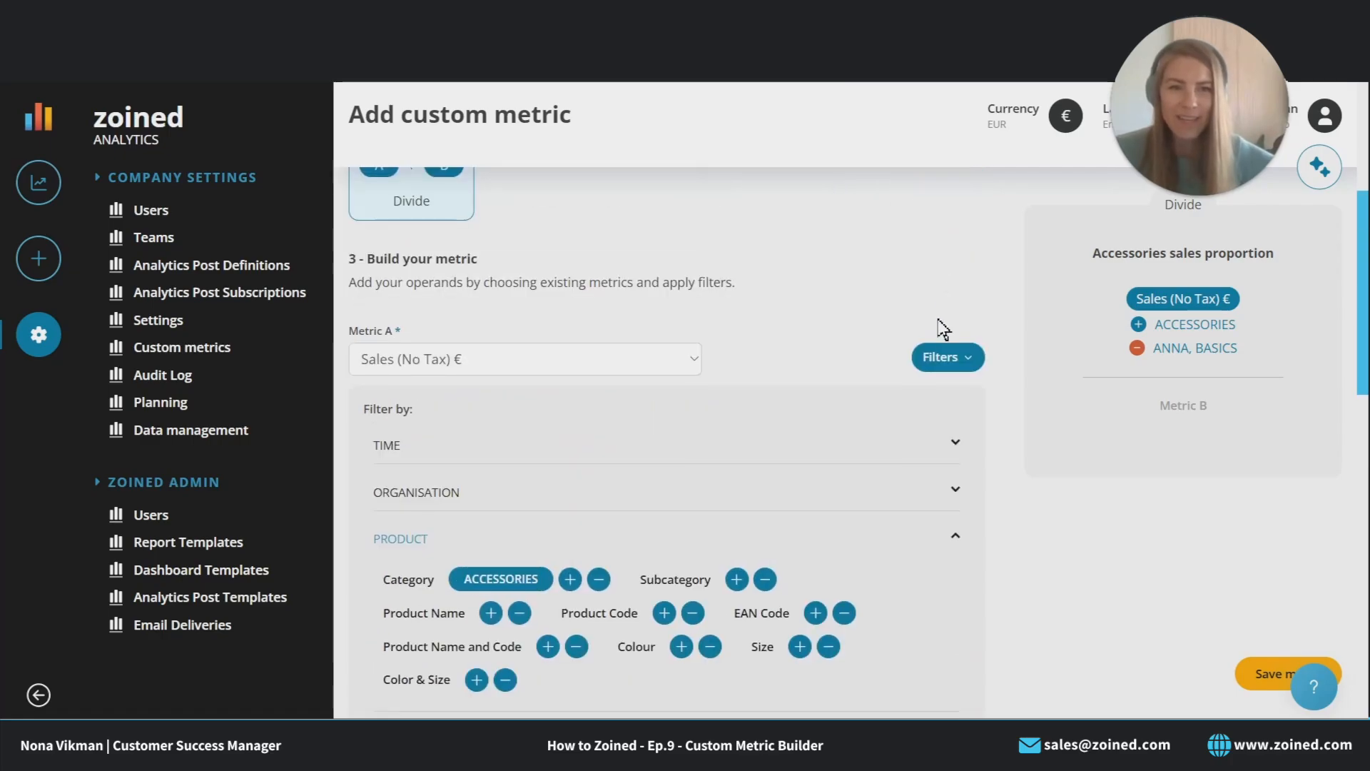
click(948, 355)
Step: Set Metric B to Sales (No Tax) € without filters and choose Sales as the metric group
scroll(514, 407, down, 2)
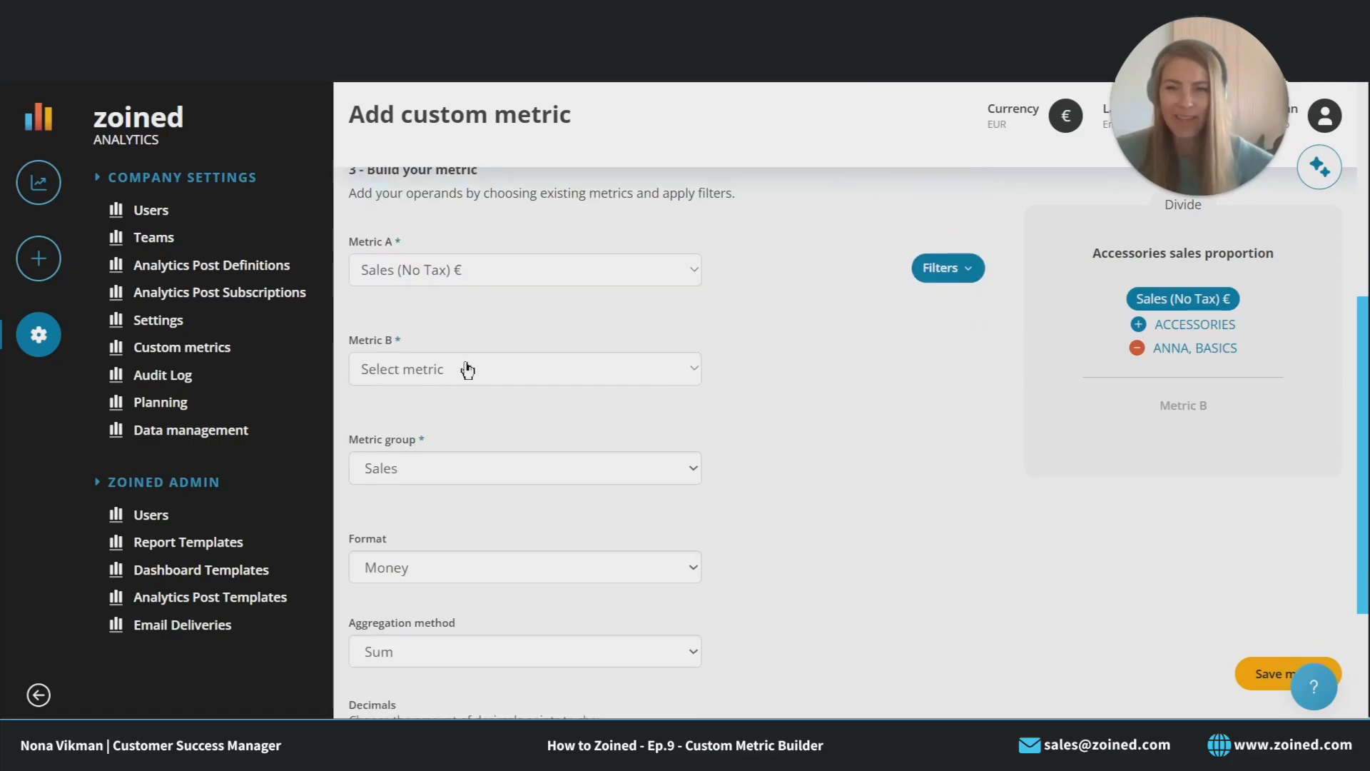
click(467, 369)
click(429, 536)
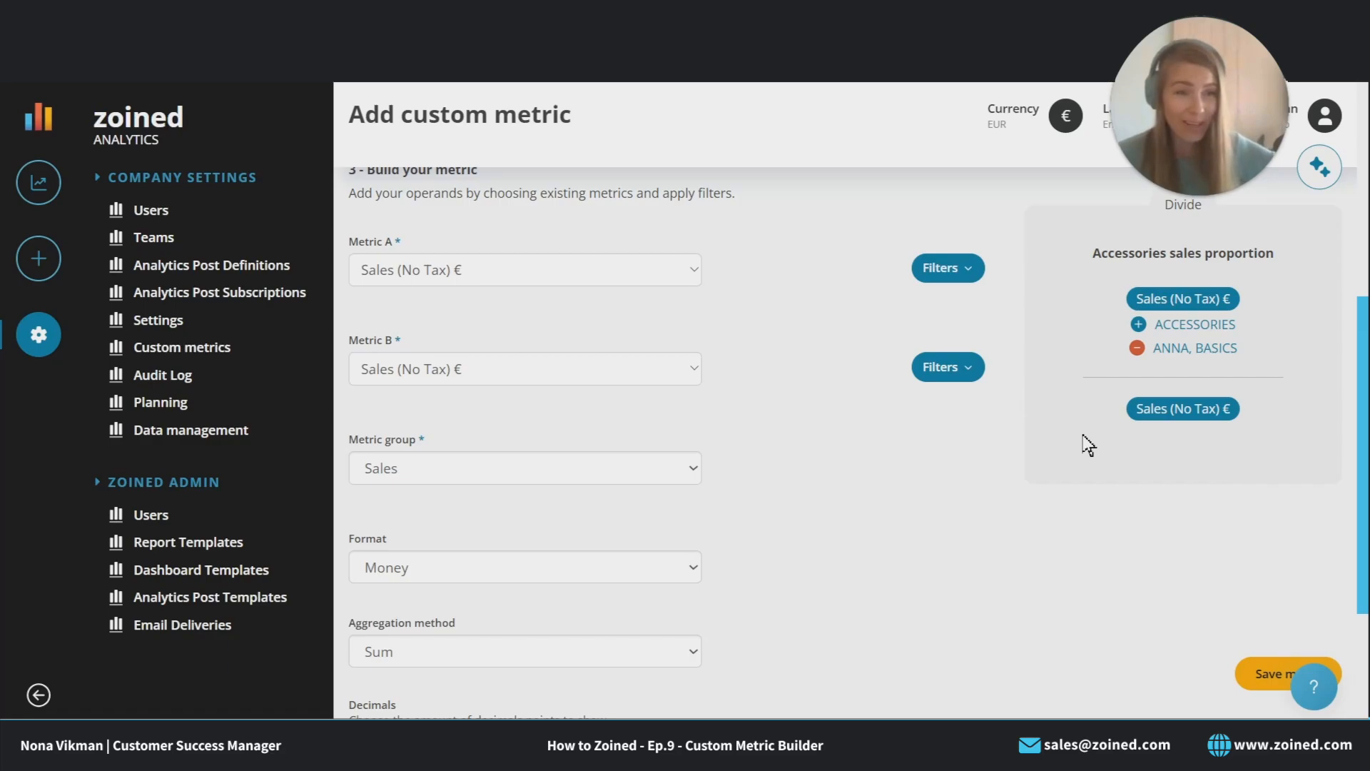
click(454, 477)
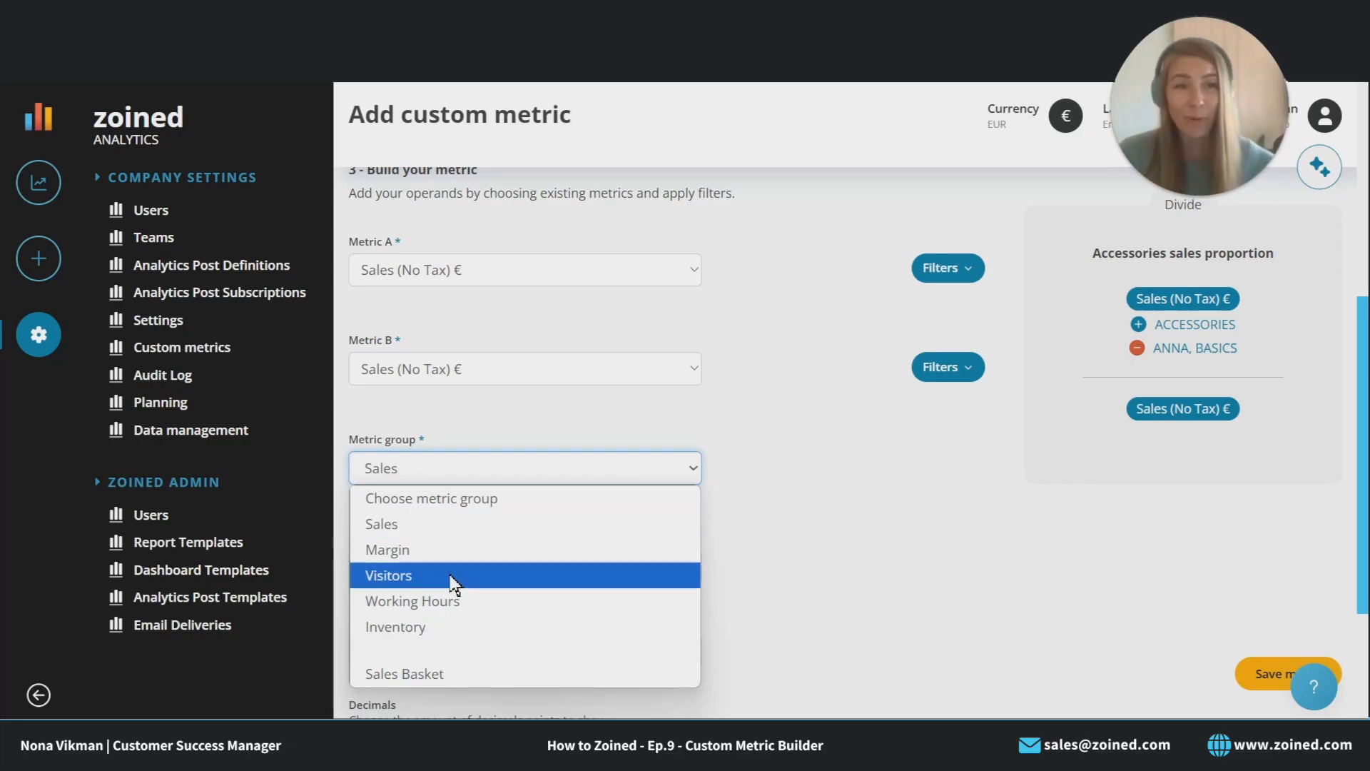
click(449, 531)
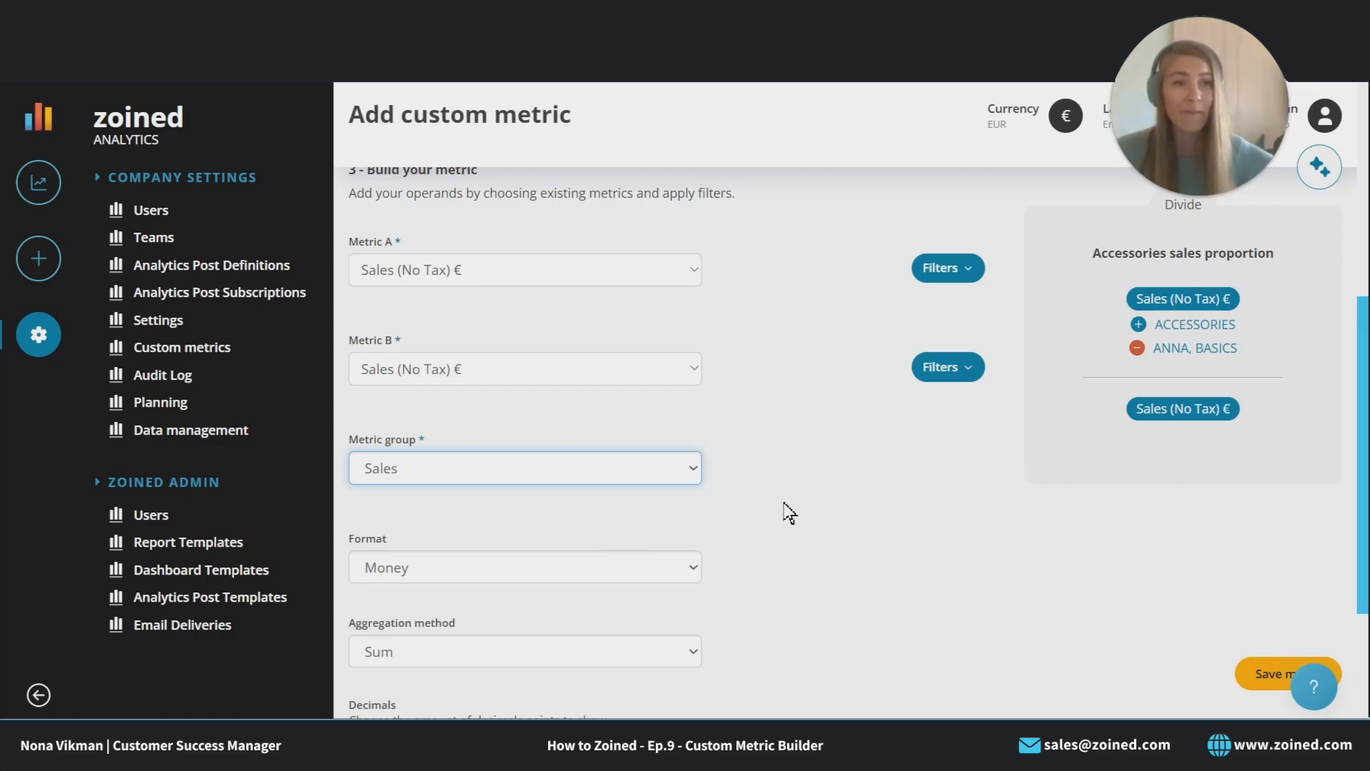
Step: Set the custom metric's format to Percent and its aggregation method to Average
scroll(714, 518, down, 1)
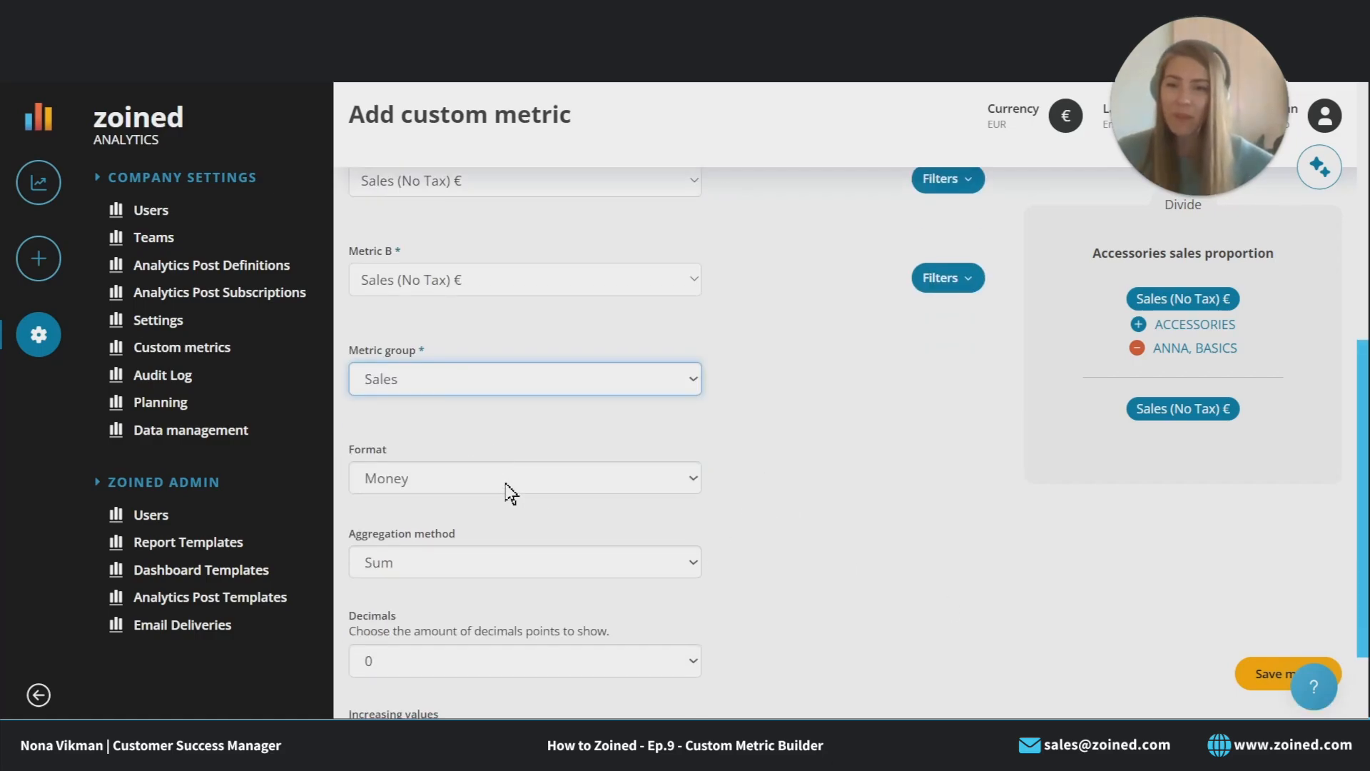
click(511, 491)
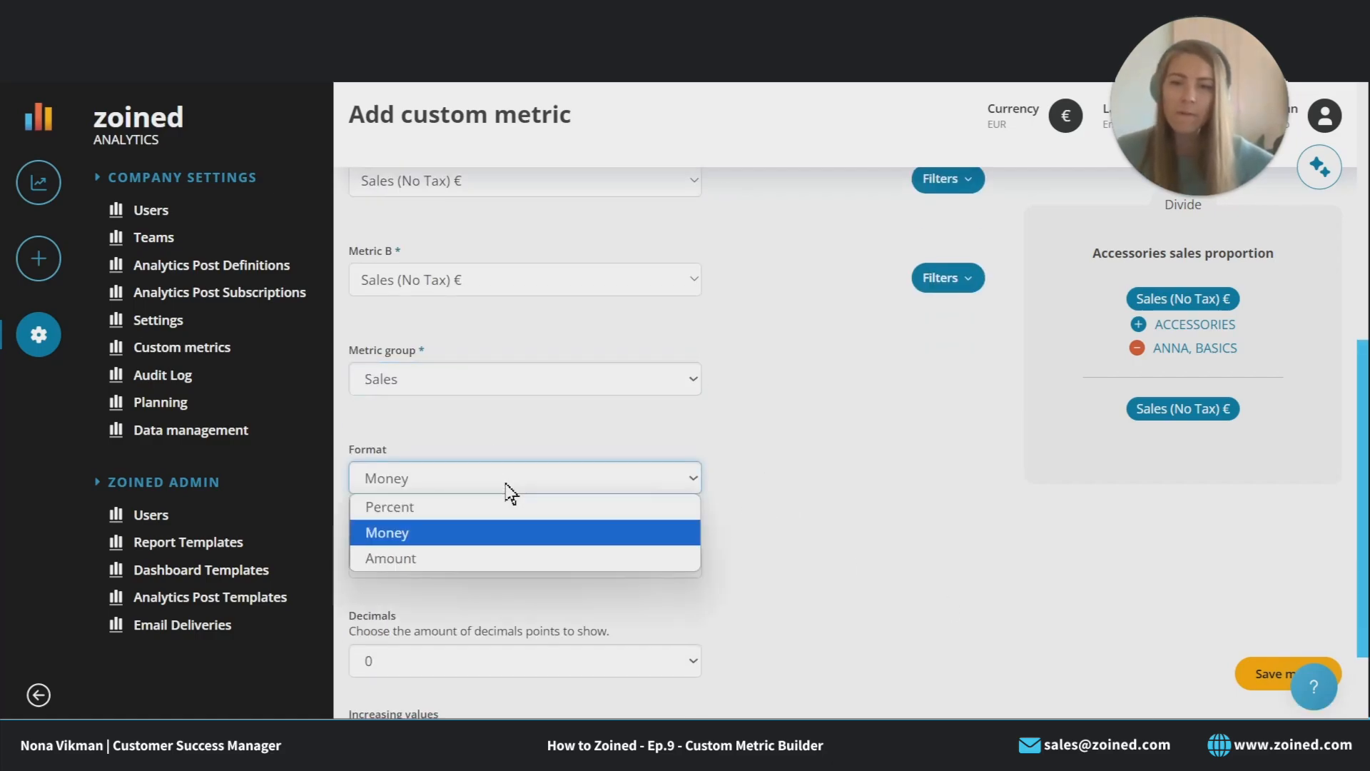
click(436, 508)
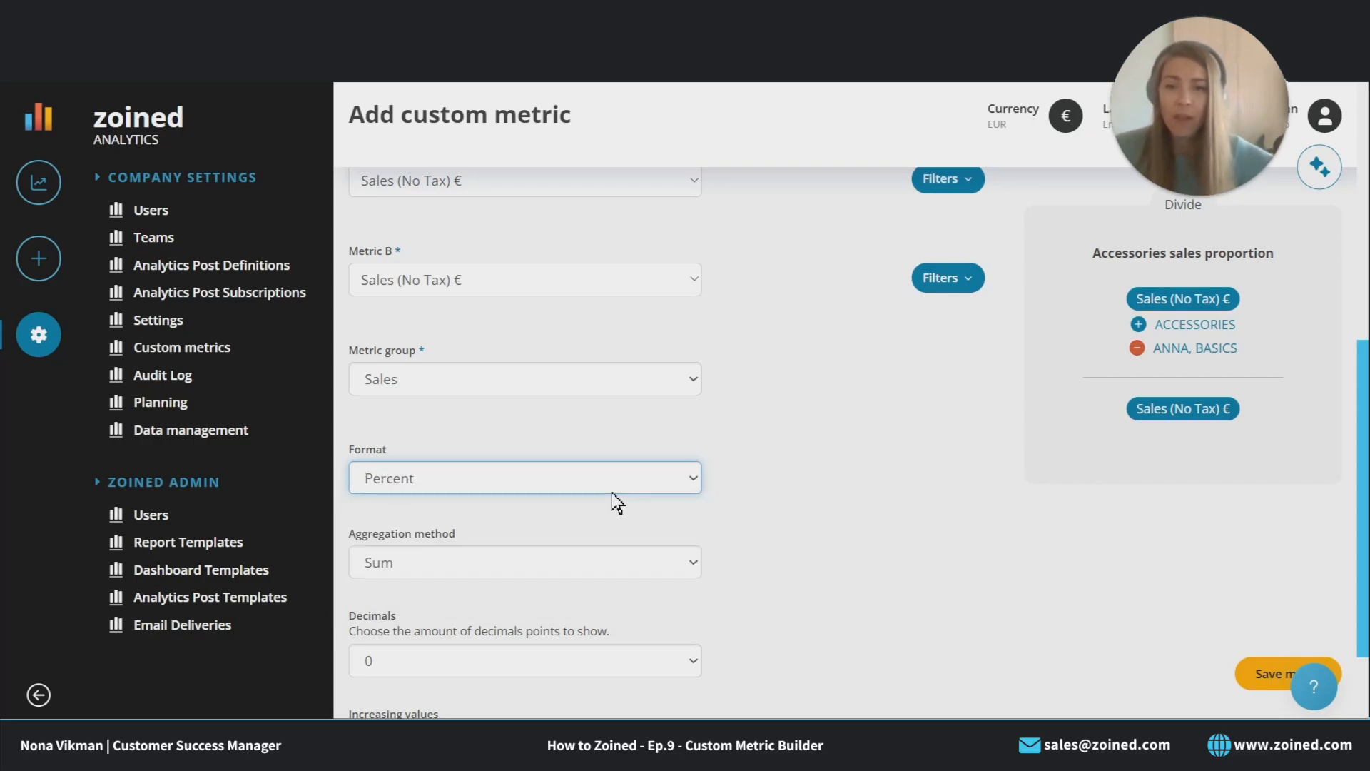
click(418, 571)
click(423, 619)
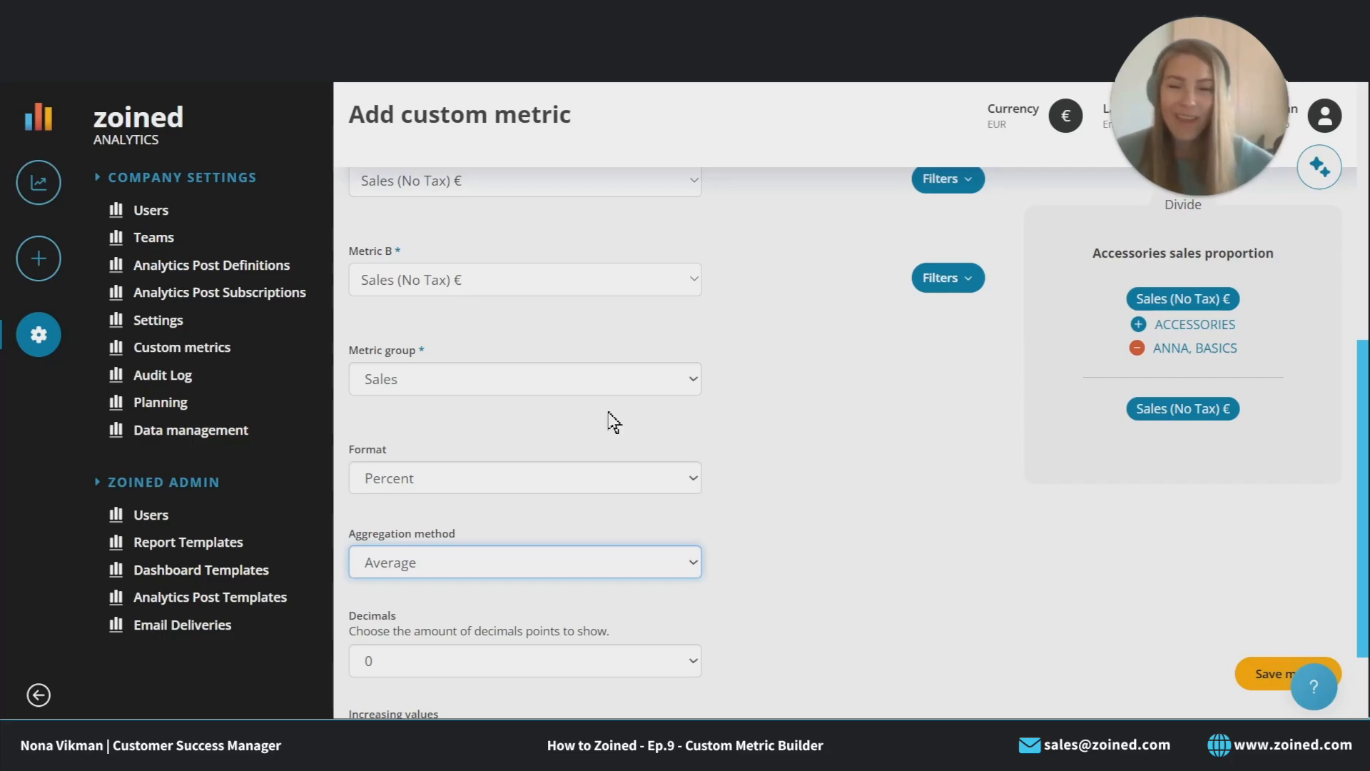
Step: Show 2 decimals, keep increasing values as Positive, and save the custom metric
scroll(628, 500, down, 1)
click(576, 572)
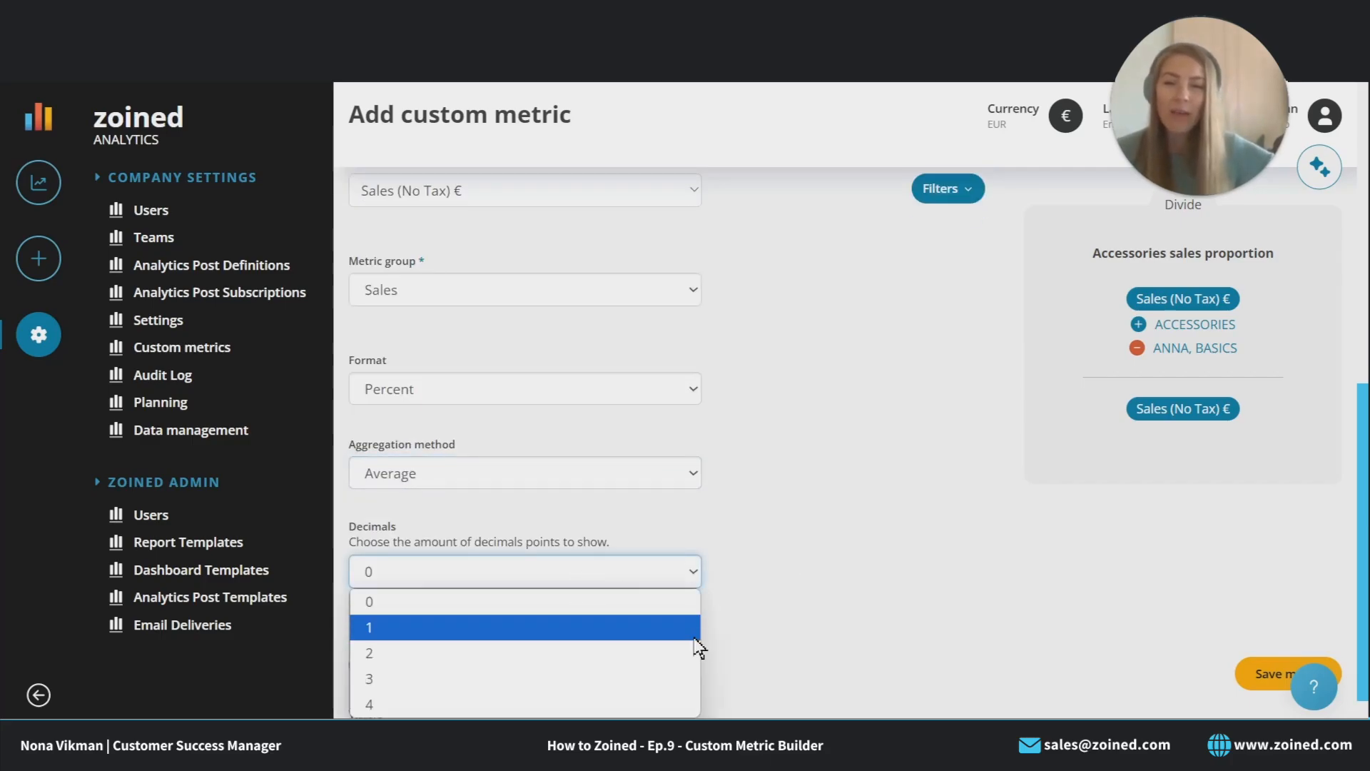
click(569, 653)
scroll(756, 338, down, 1)
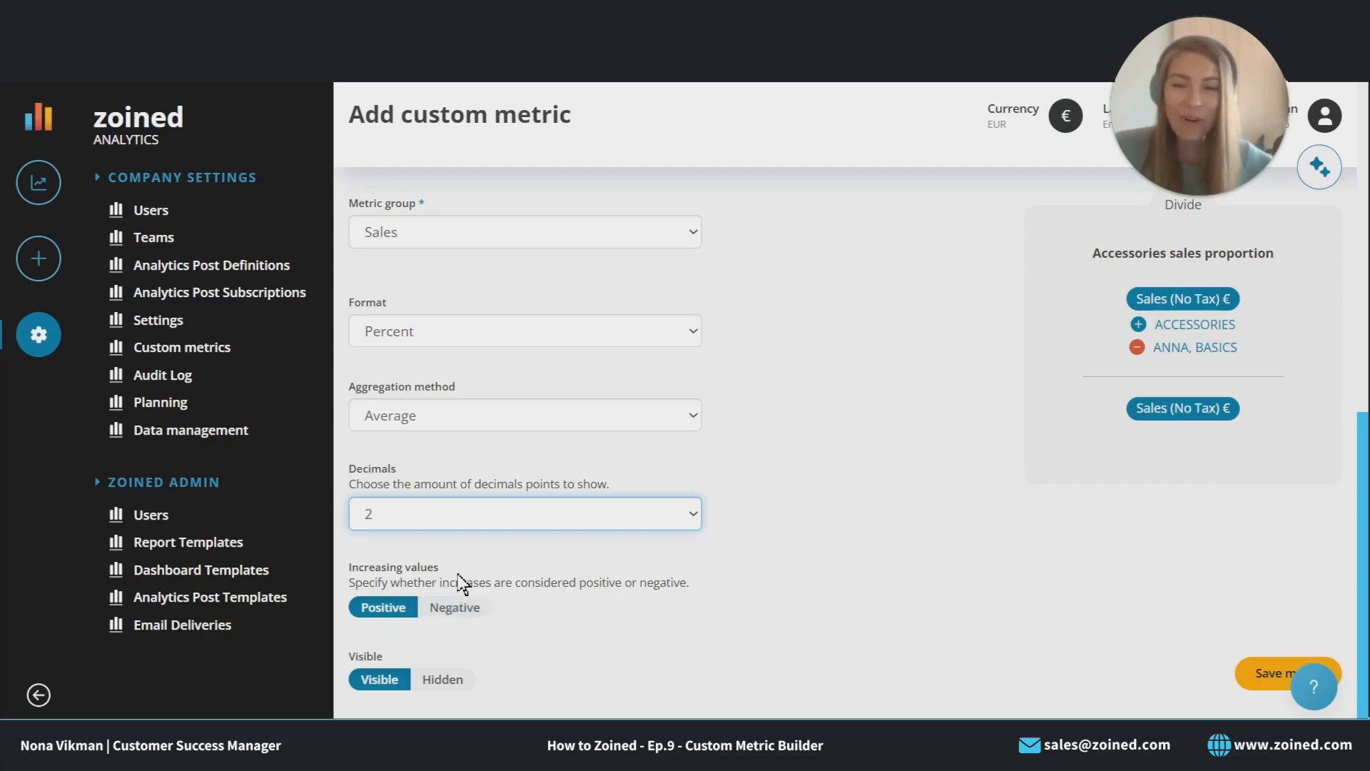
click(480, 612)
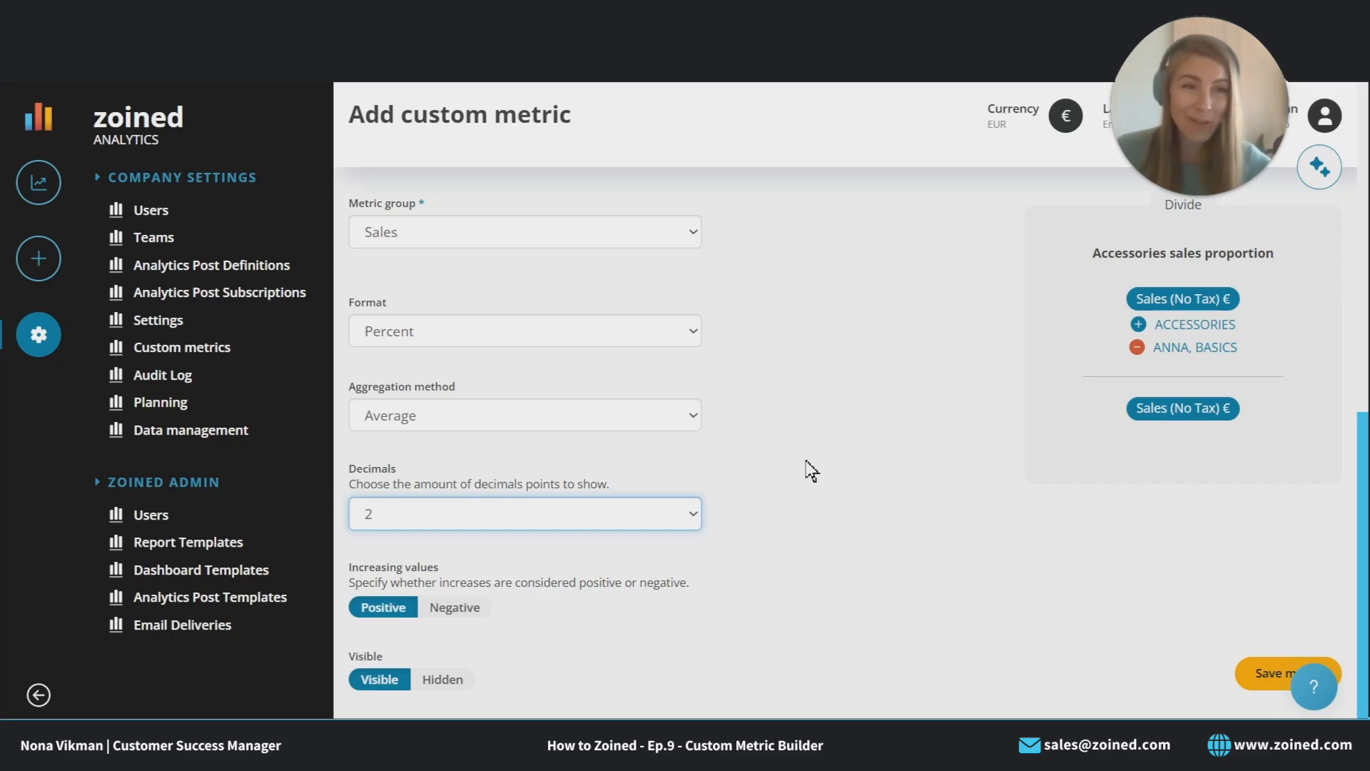
click(1275, 682)
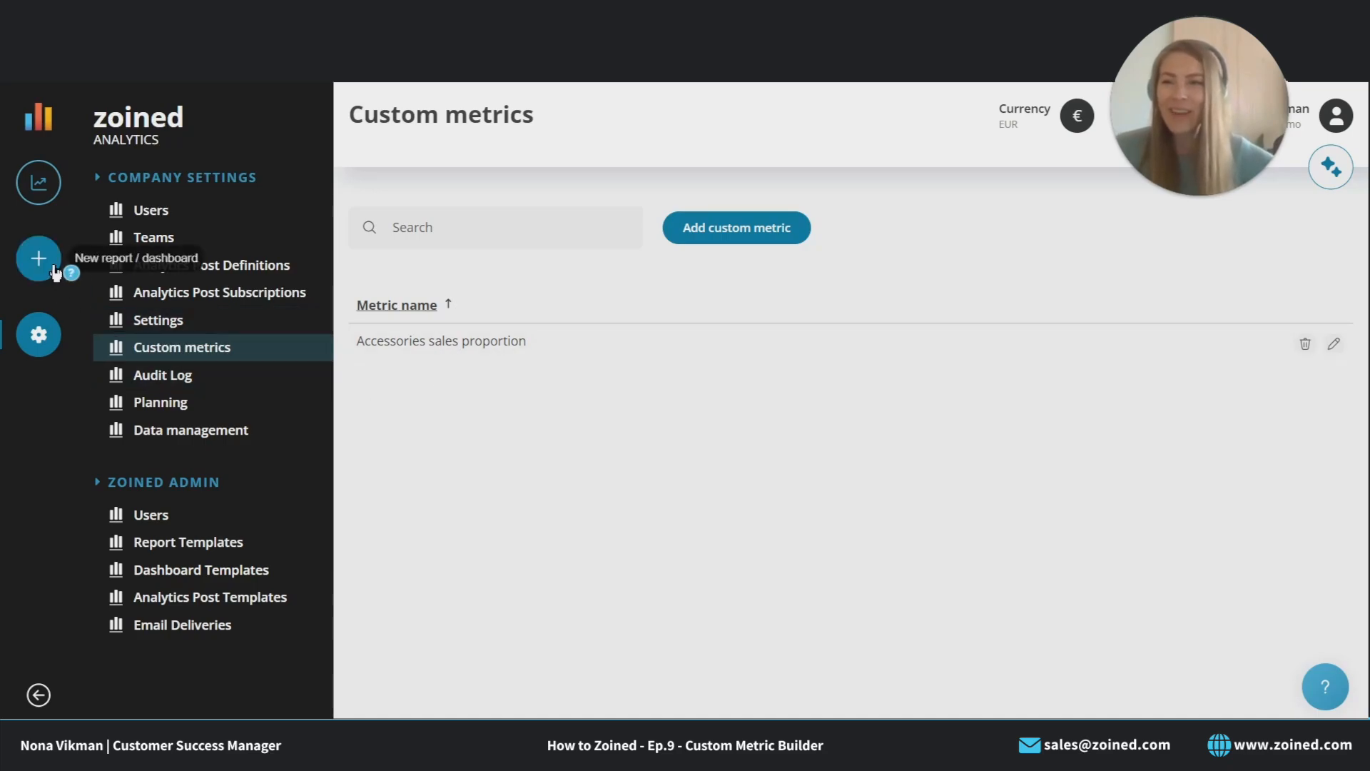
Step: Start a new report and choose the Data table type
click(43, 201)
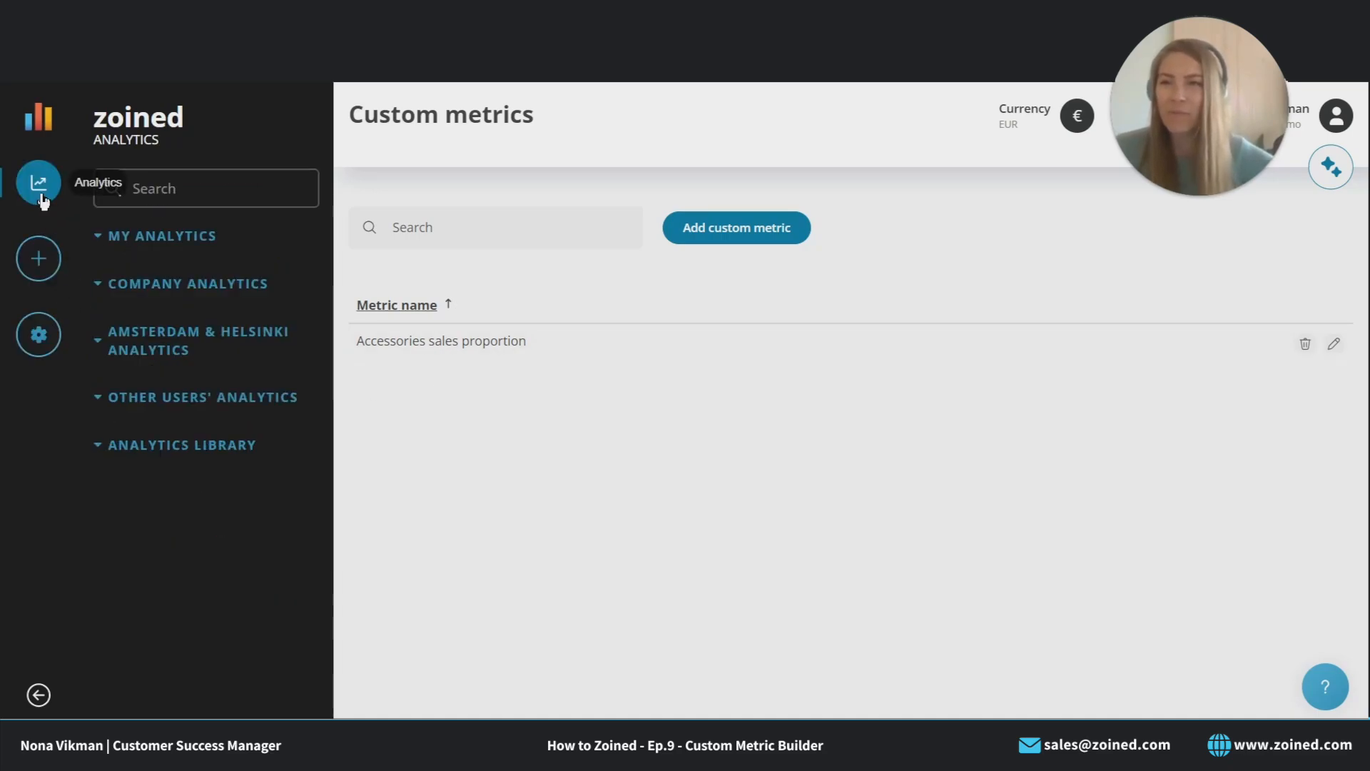
click(184, 243)
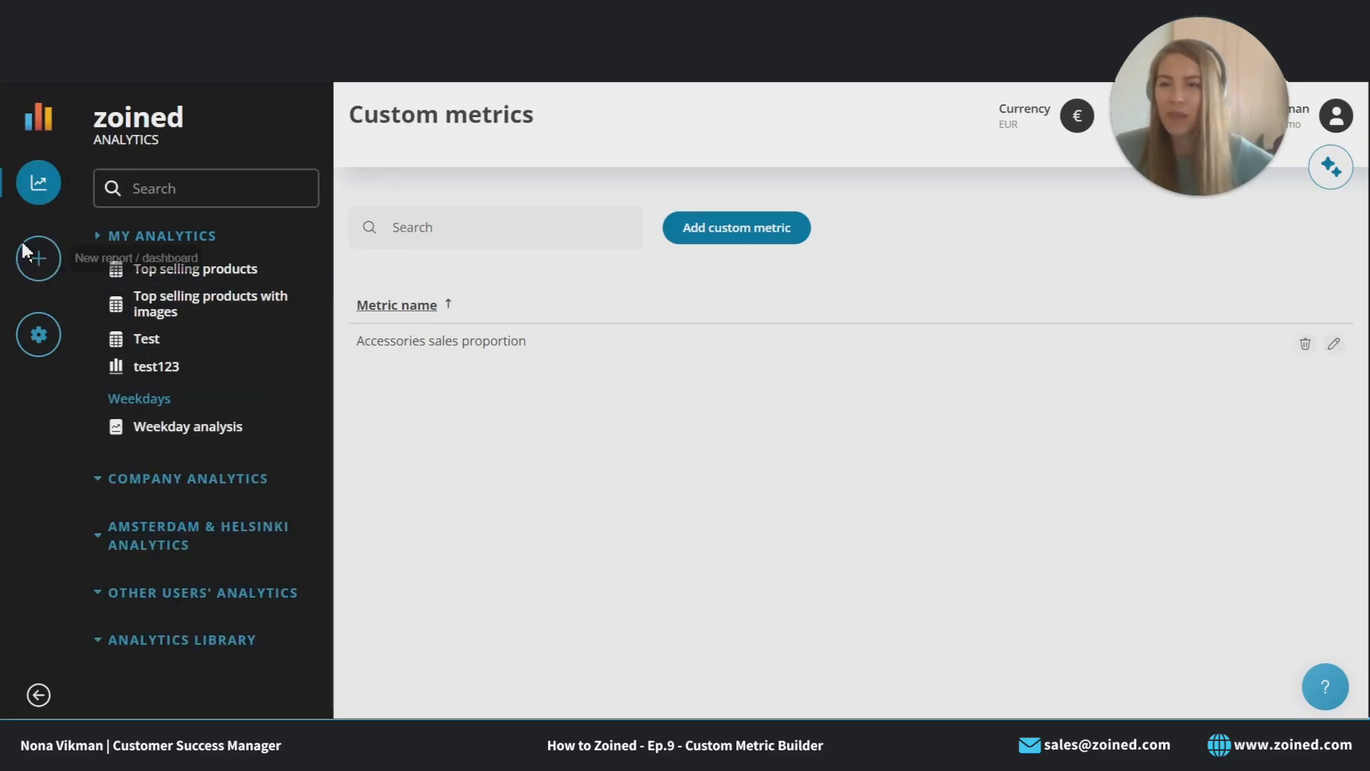
click(40, 259)
click(182, 212)
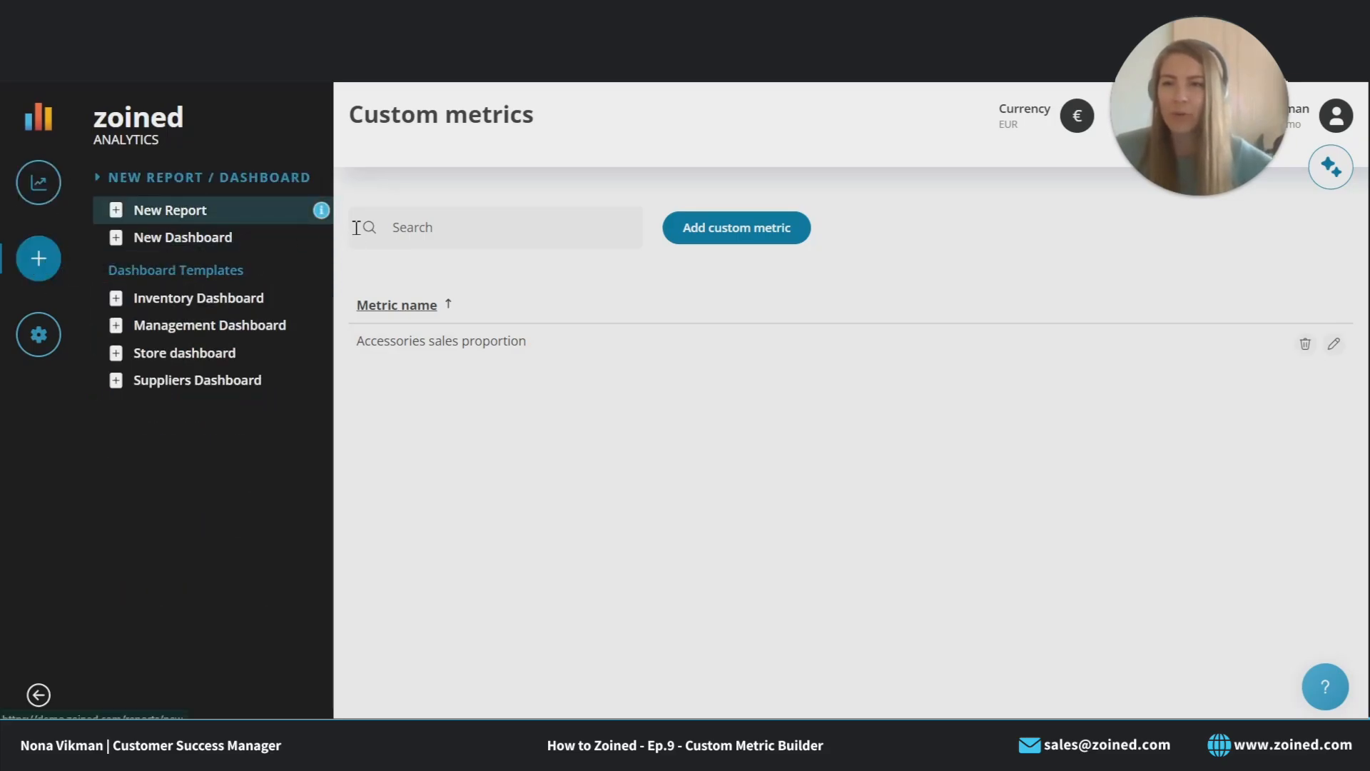
click(671, 439)
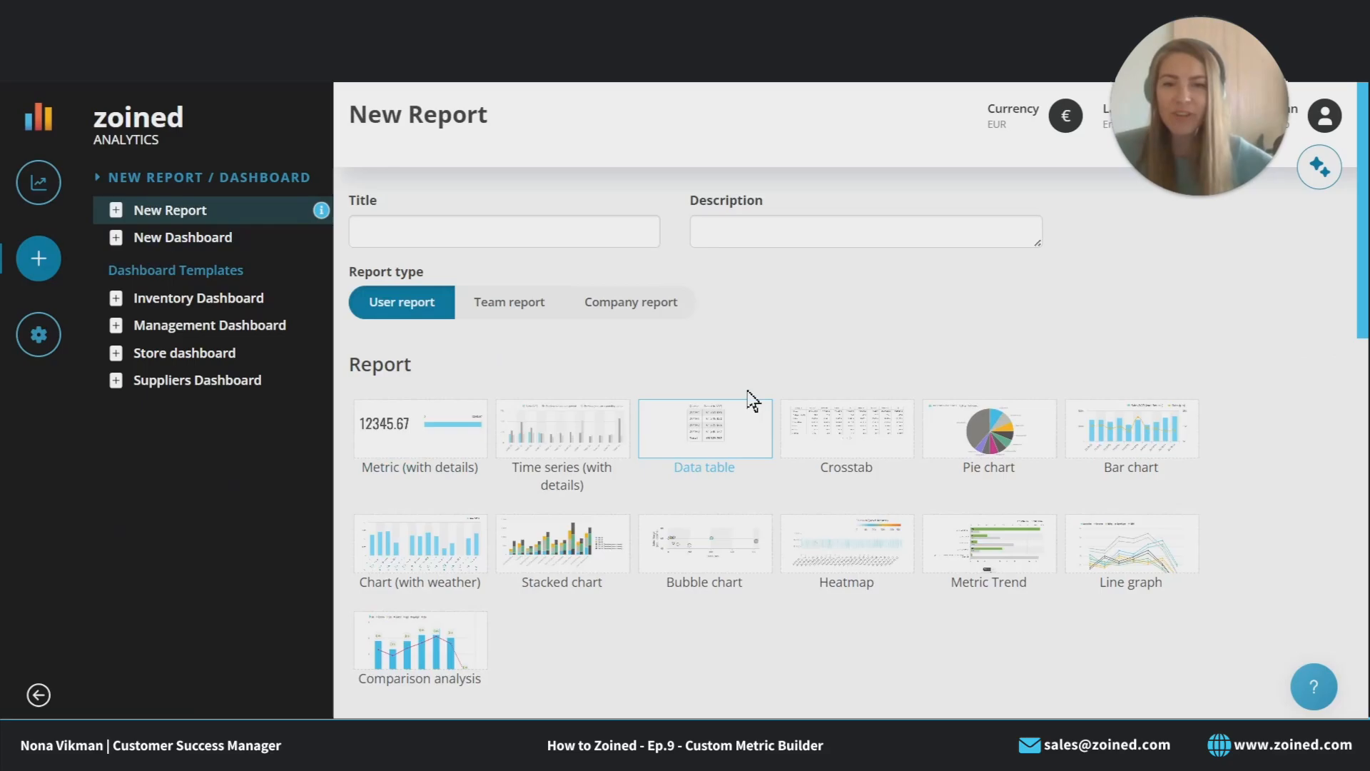
Step: Title the new user report Accessories
click(552, 237)
text(A)
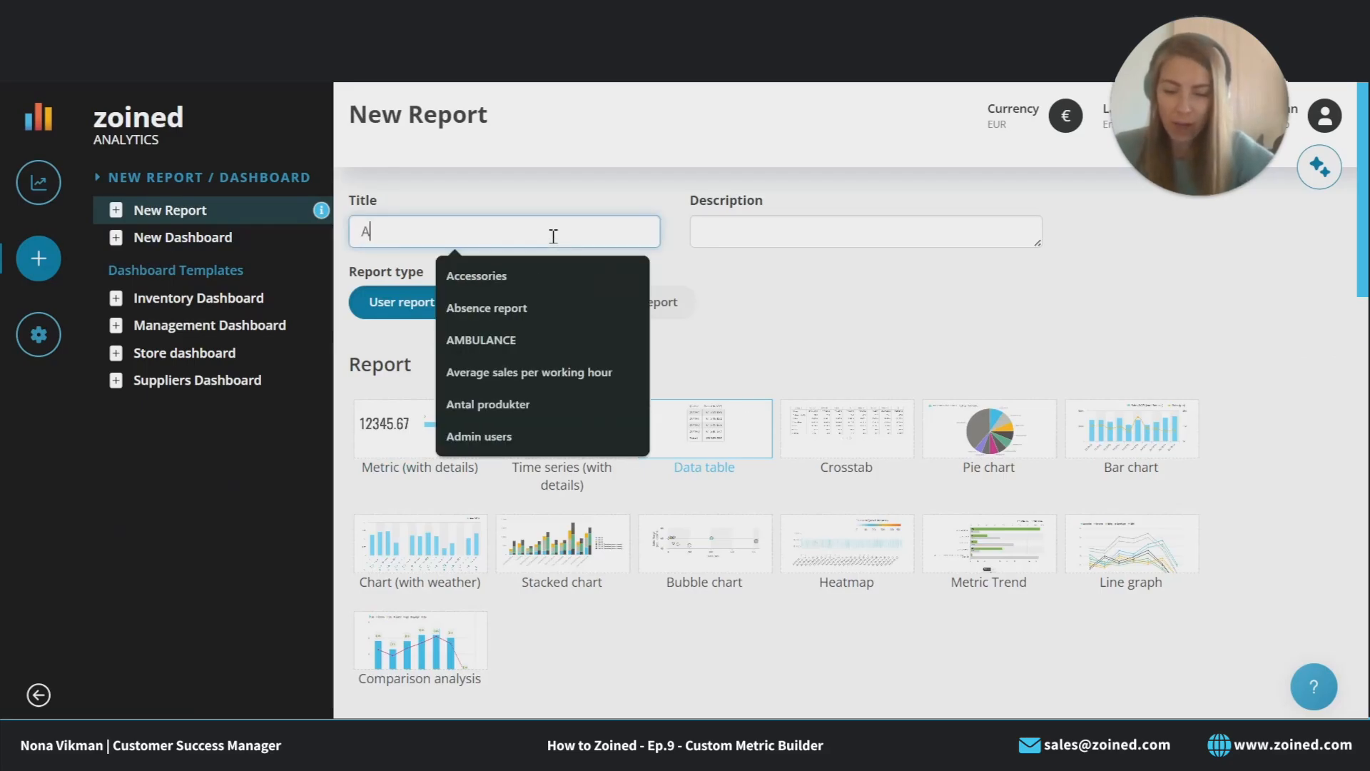
text(ccessories)
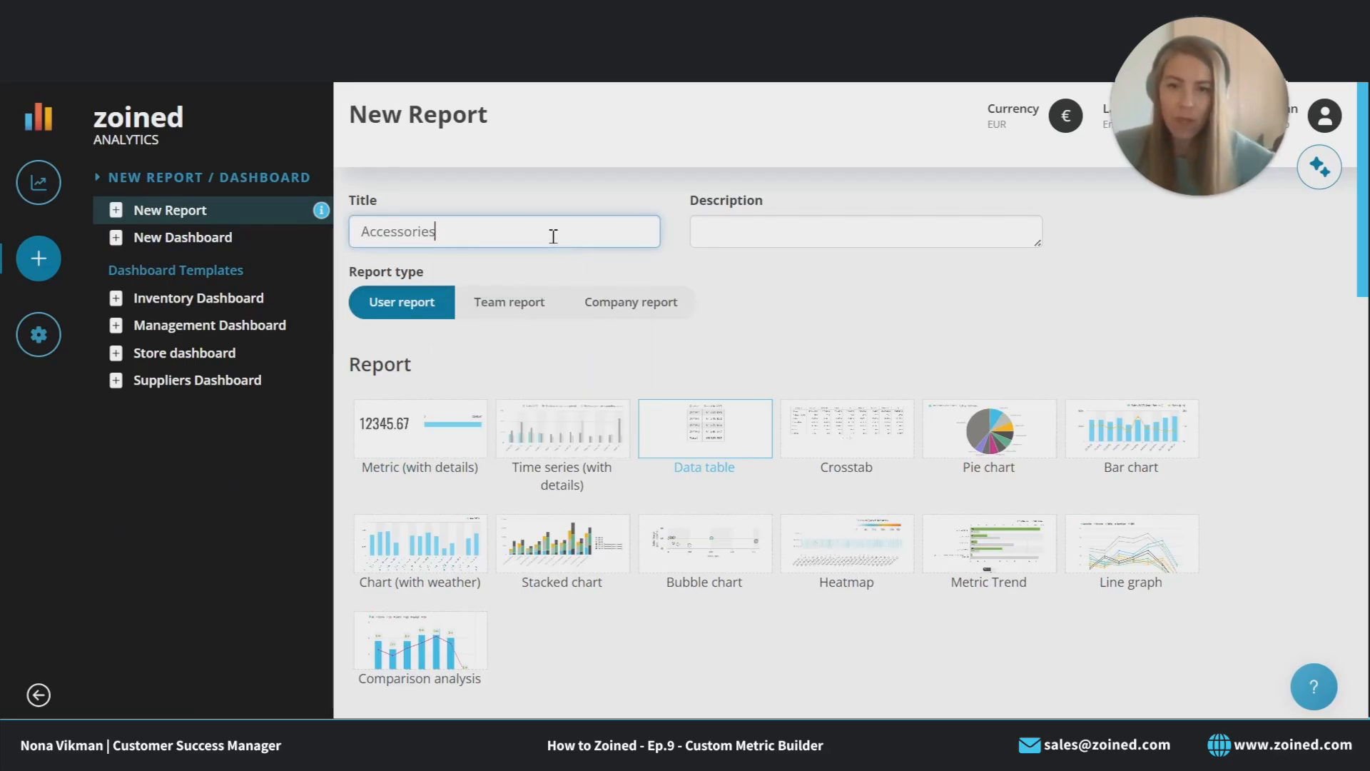
scroll(691, 399, down, 1)
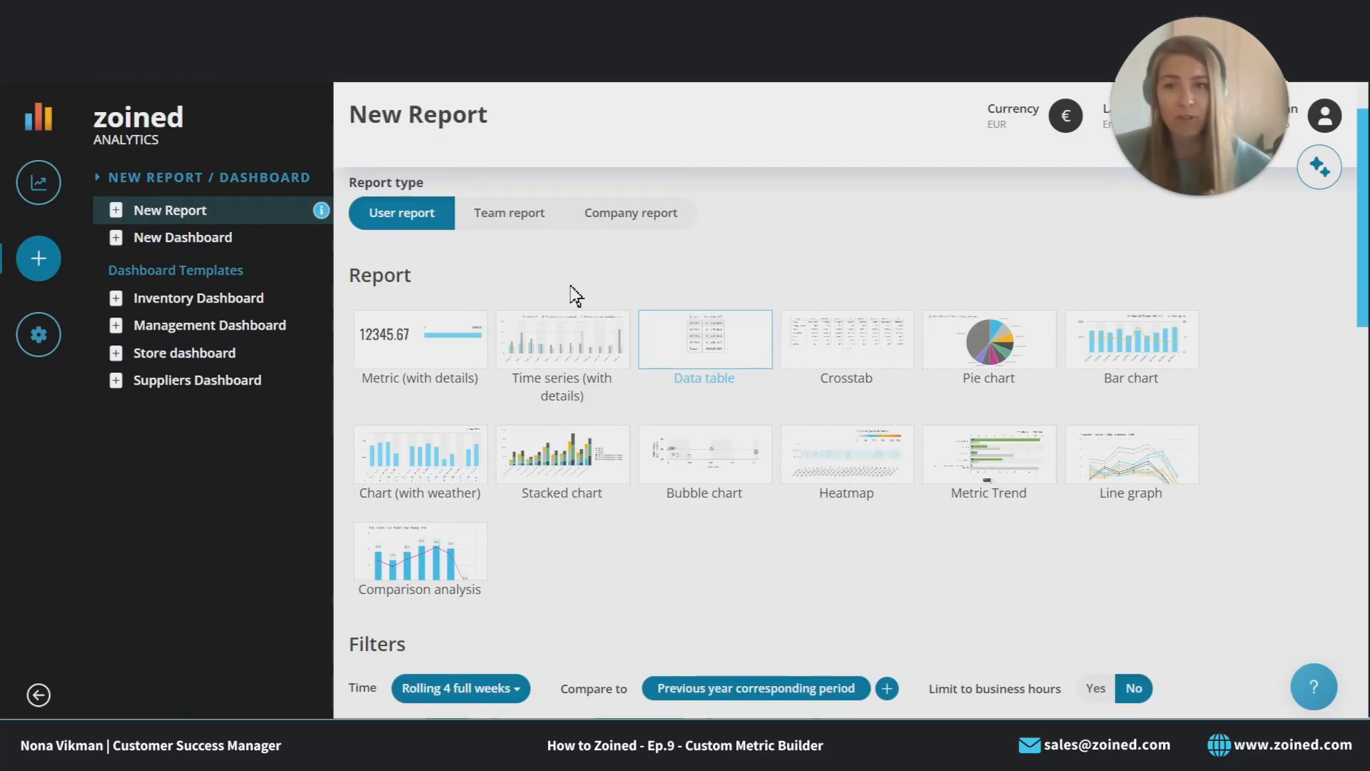
scroll(658, 347, up, 1)
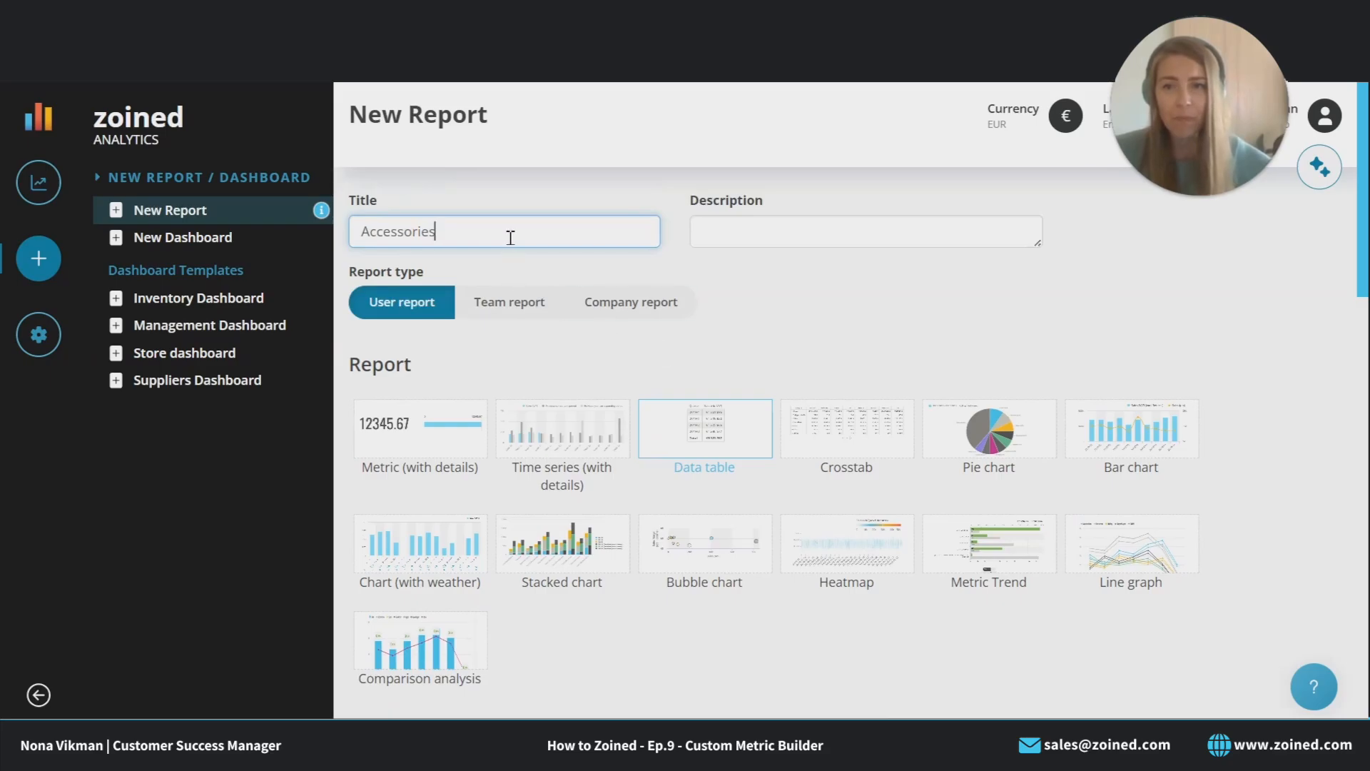
text(sories)
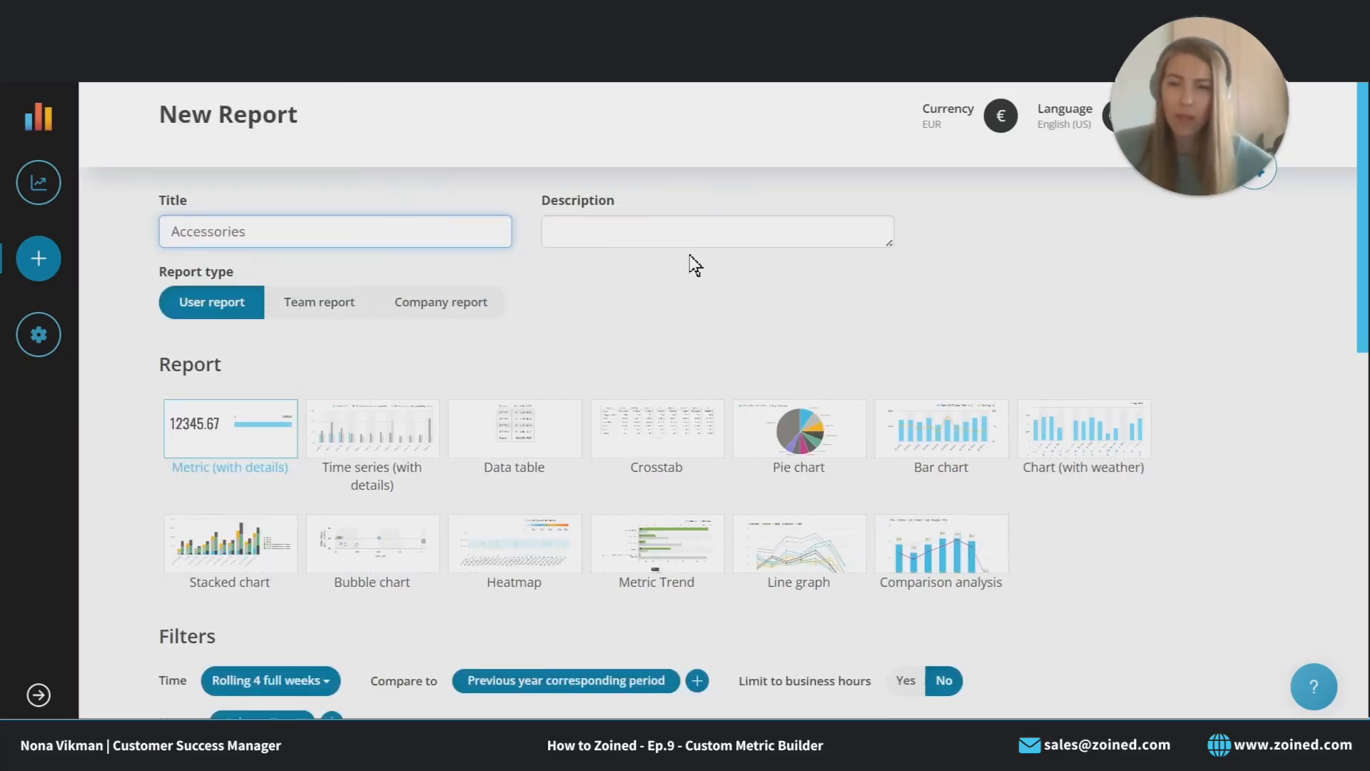
Step: Make the report a data table and add the Accessories sales proportion % metric alongside Sales w/Tax €
click(495, 423)
scroll(492, 412, down, 2)
scroll(491, 404, down, 3)
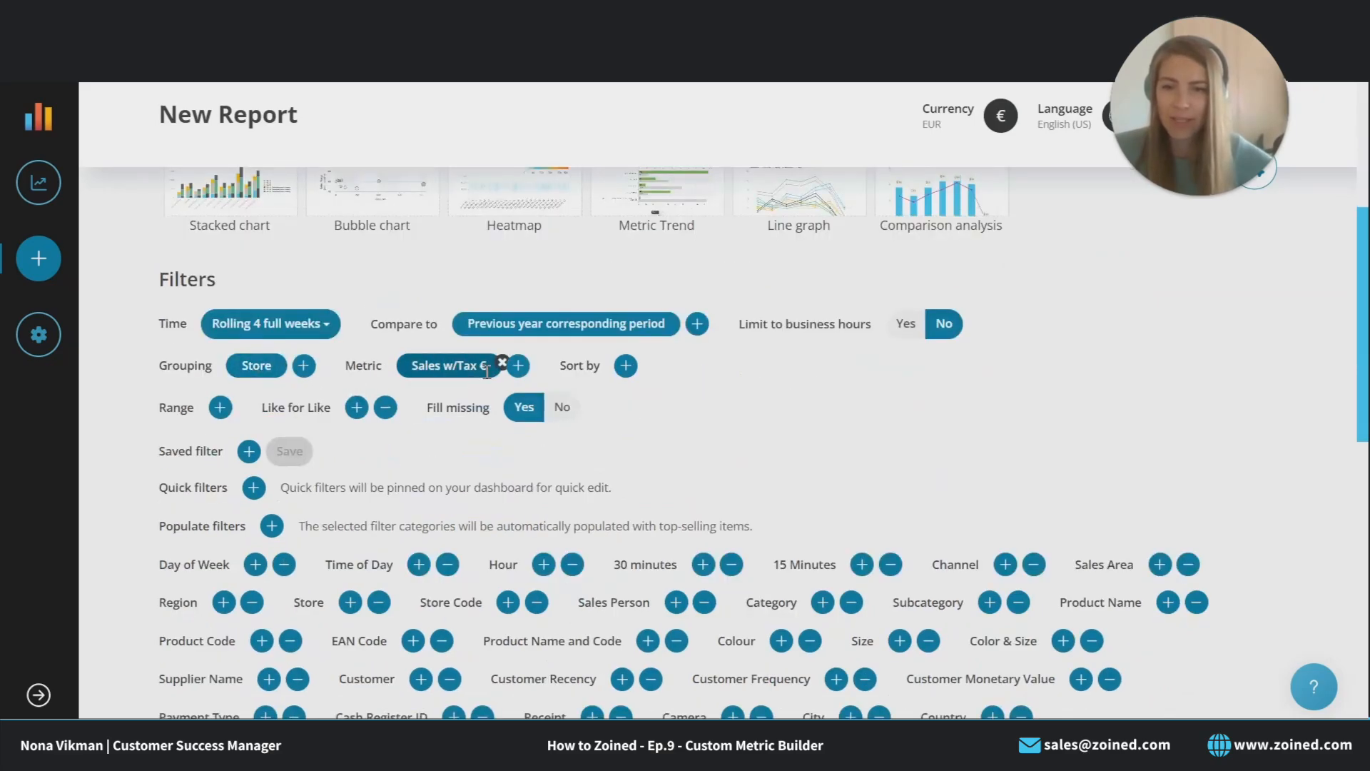
scroll(590, 336, up, 3)
click(518, 544)
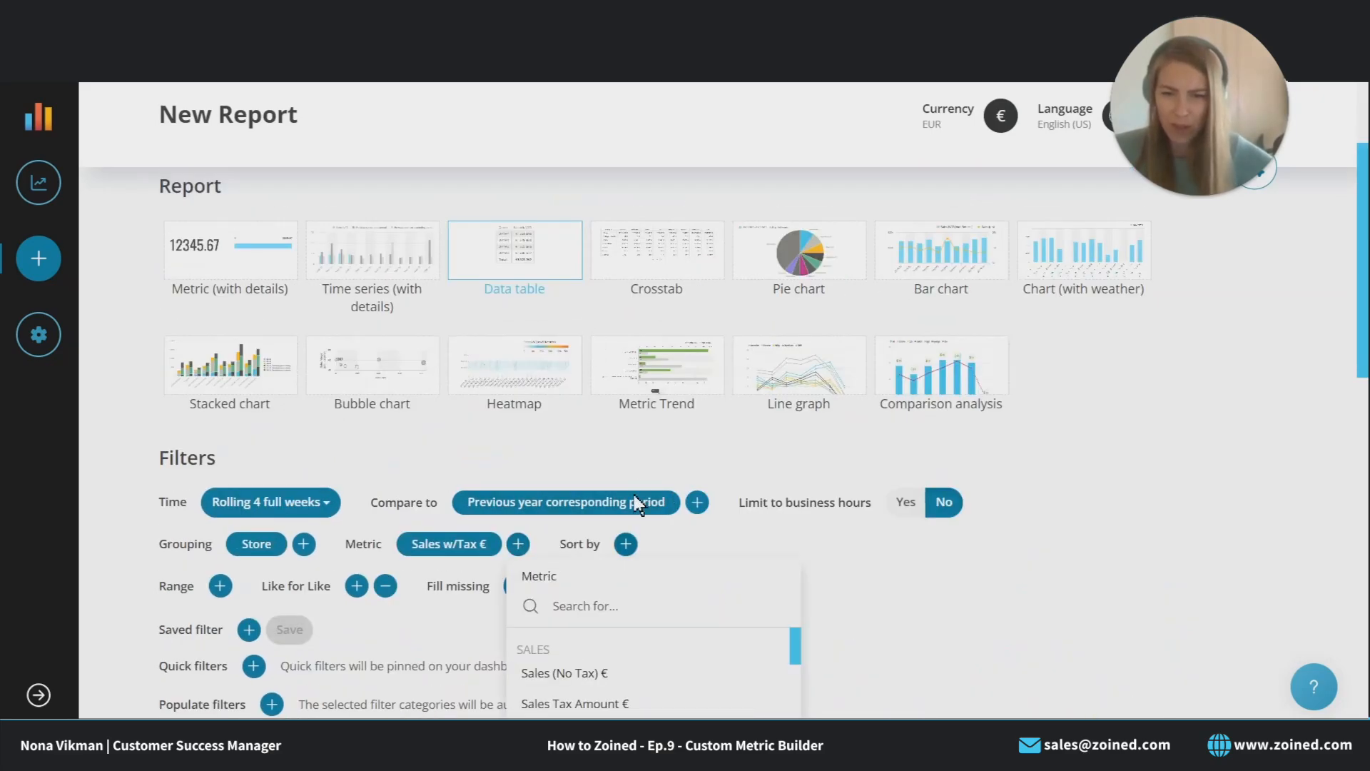
scroll(642, 514, down, 3)
text(acce)
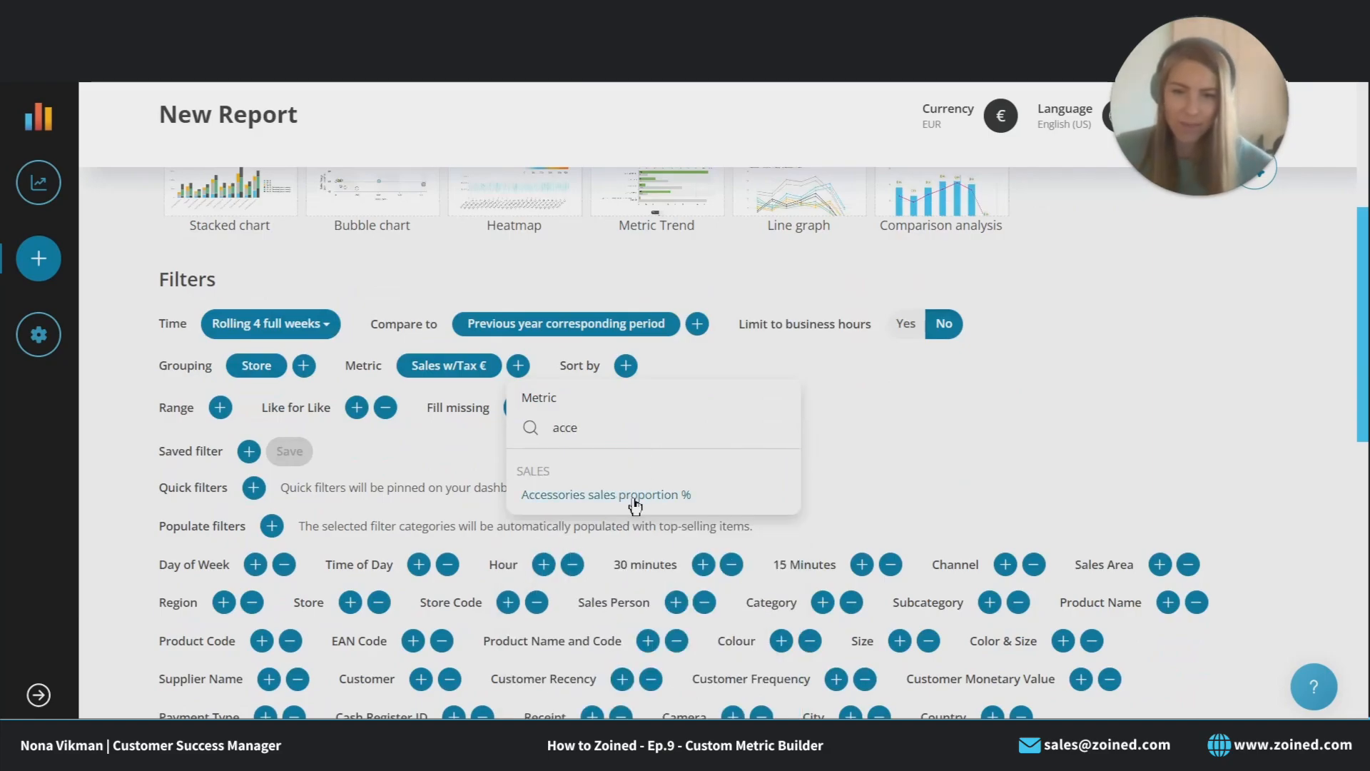
click(636, 497)
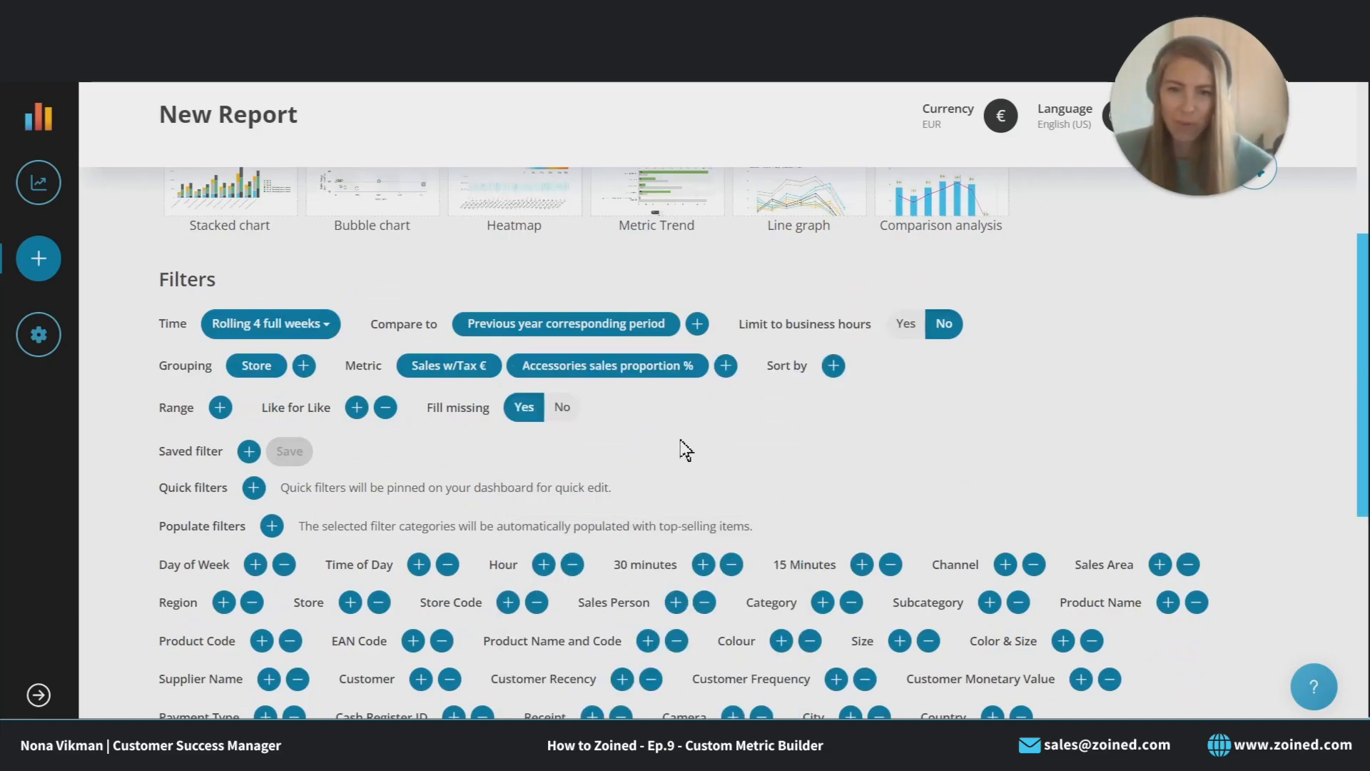
Step: Disable the previous year comparison and switch off the %± change display in the report preview
scroll(714, 432, down, 5)
scroll(727, 317, down, 2)
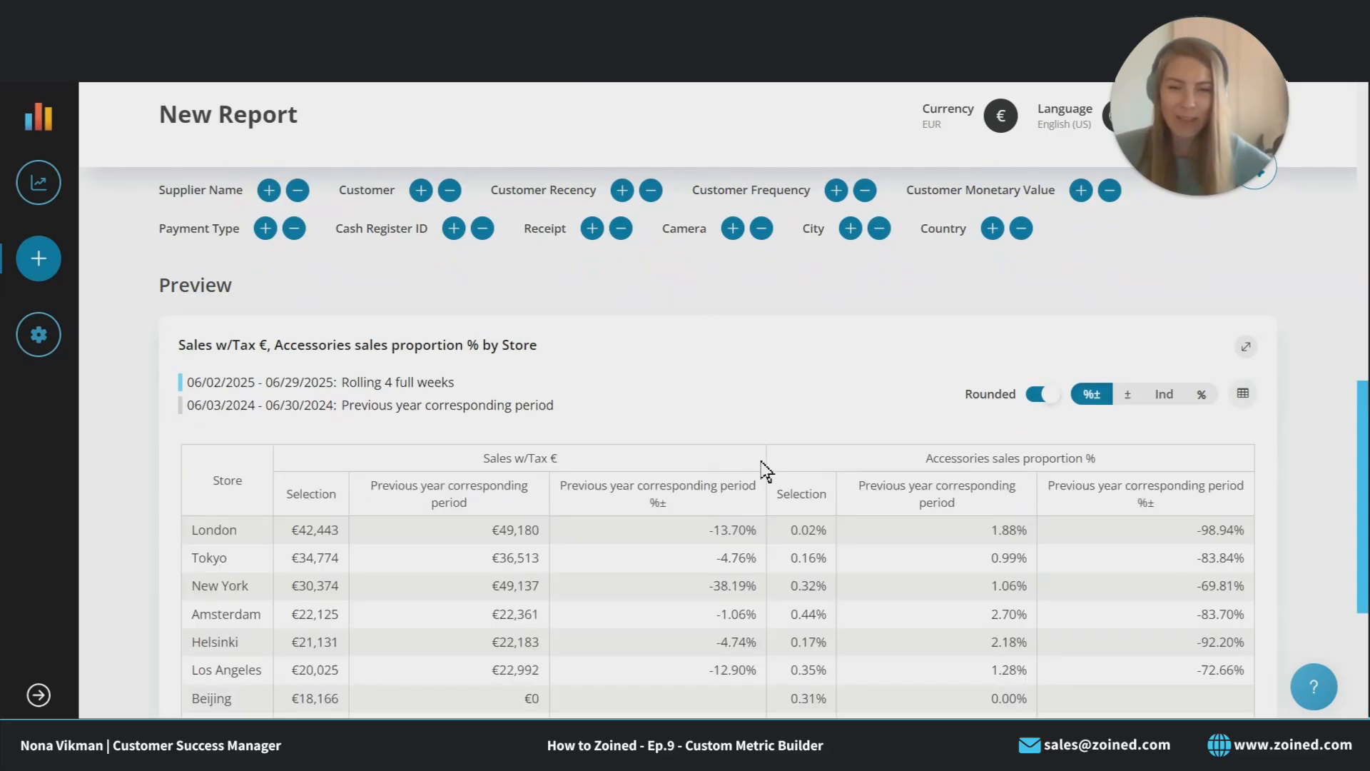
scroll(759, 358, up, 6)
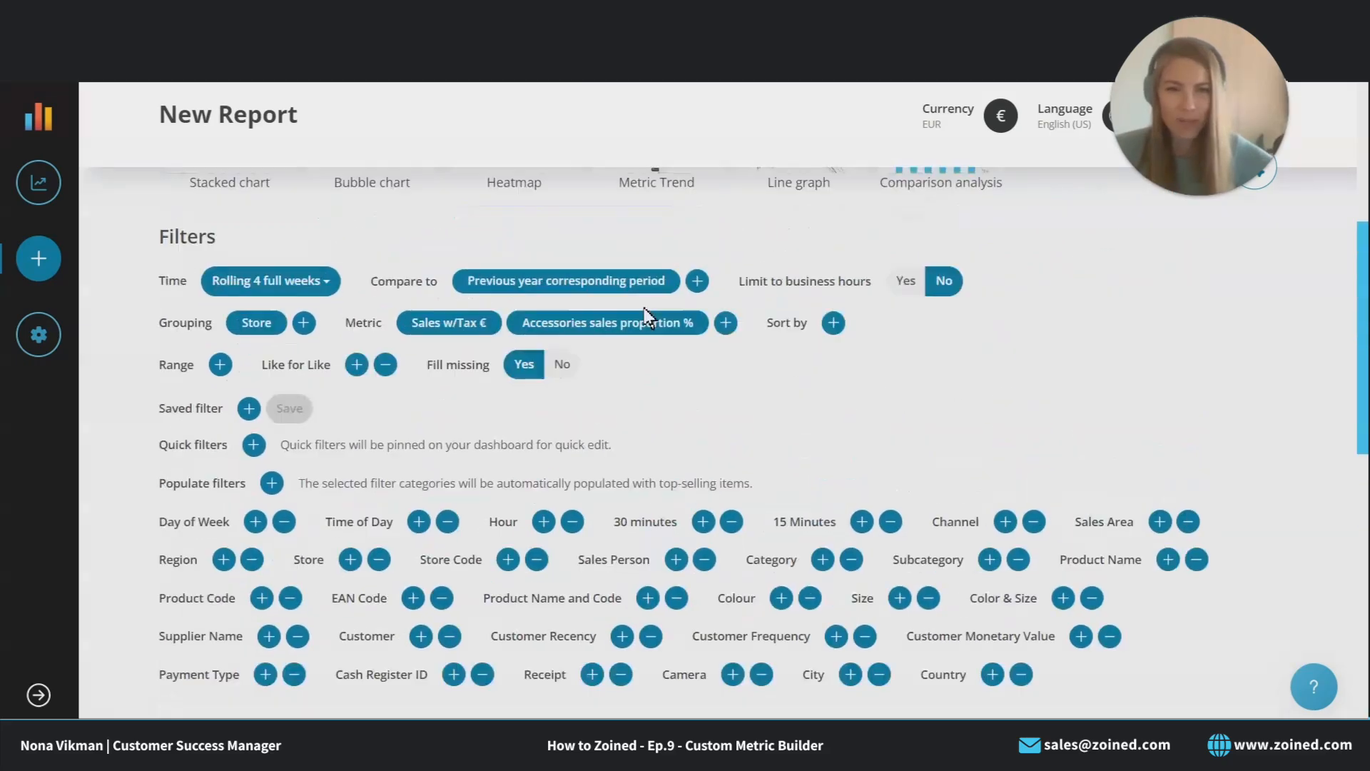
click(568, 281)
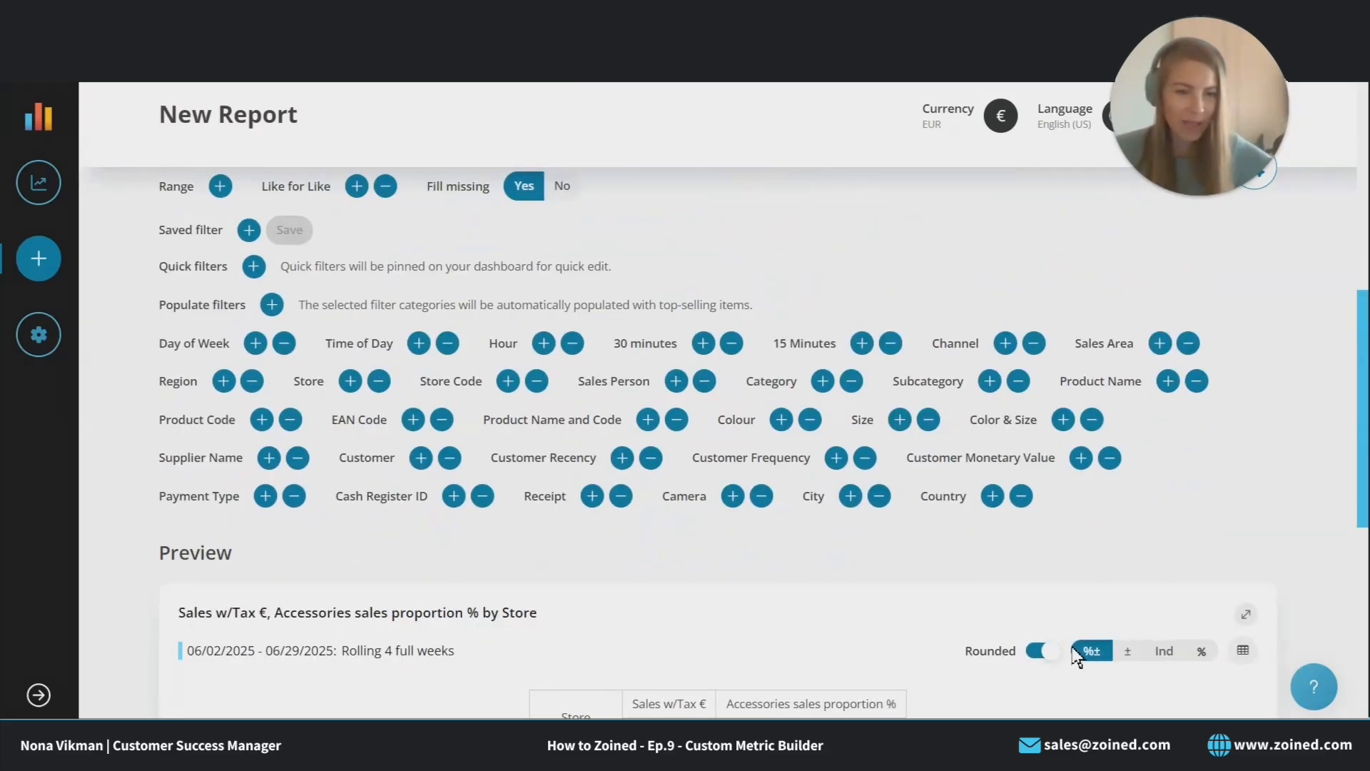
click(1090, 651)
scroll(769, 457, down, 3)
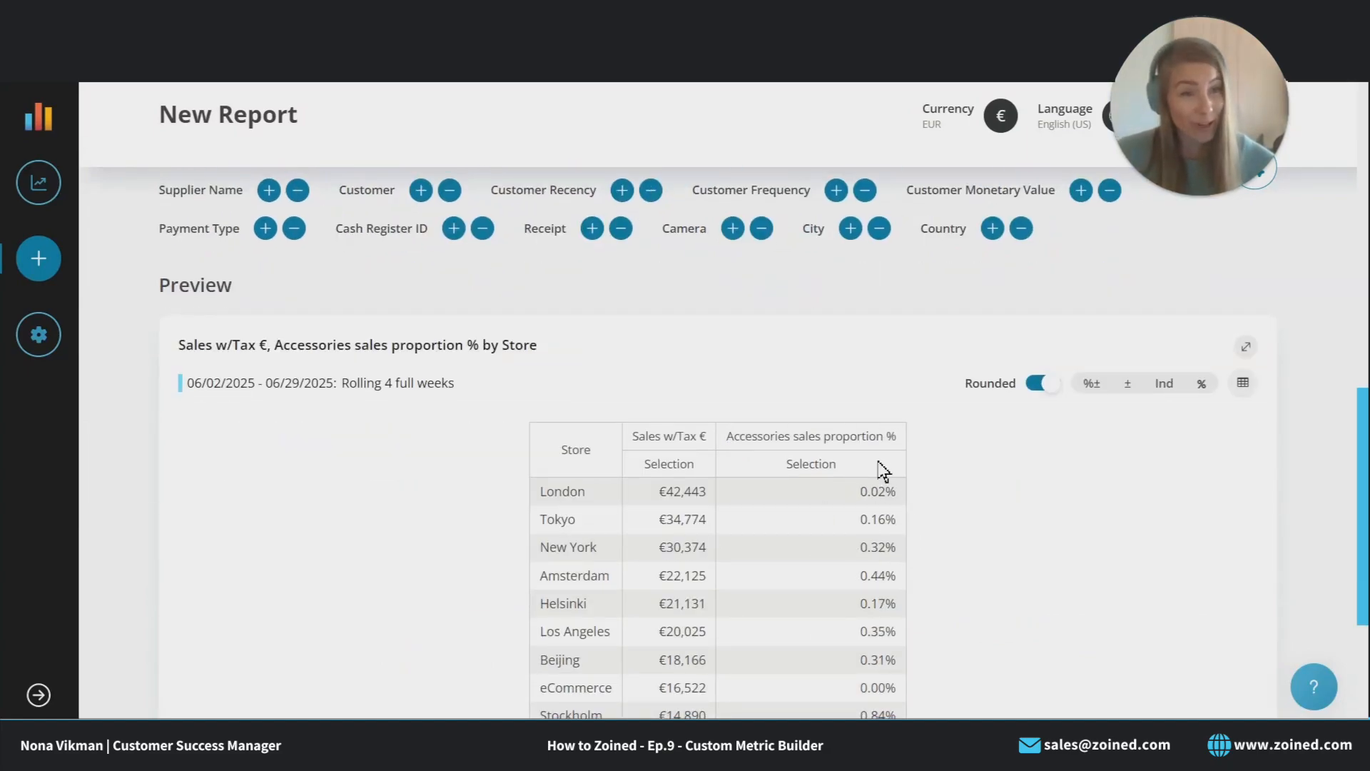
scroll(650, 556, down, 2)
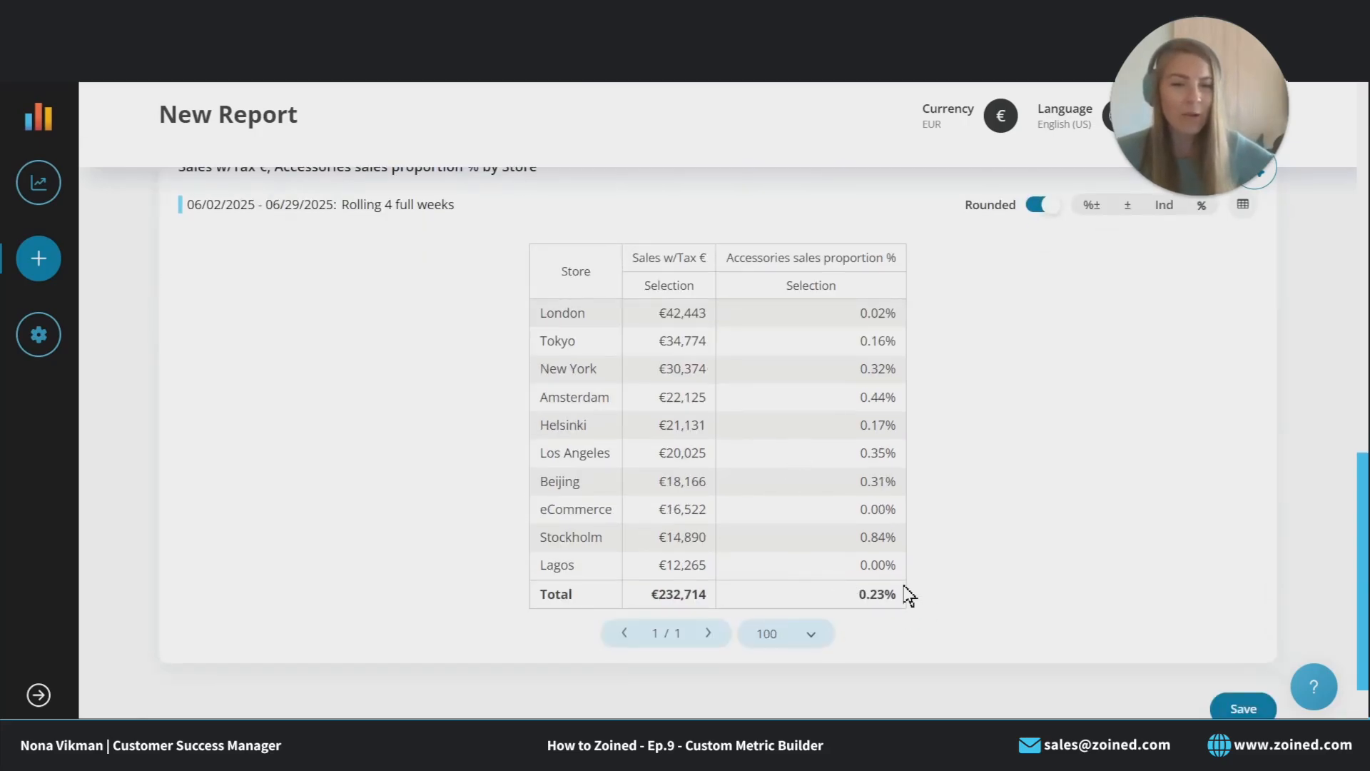
Step: Place Accessories sales proportion % before Sales w/Tax € and review the store ranking in the preview
scroll(811, 564, up, 6)
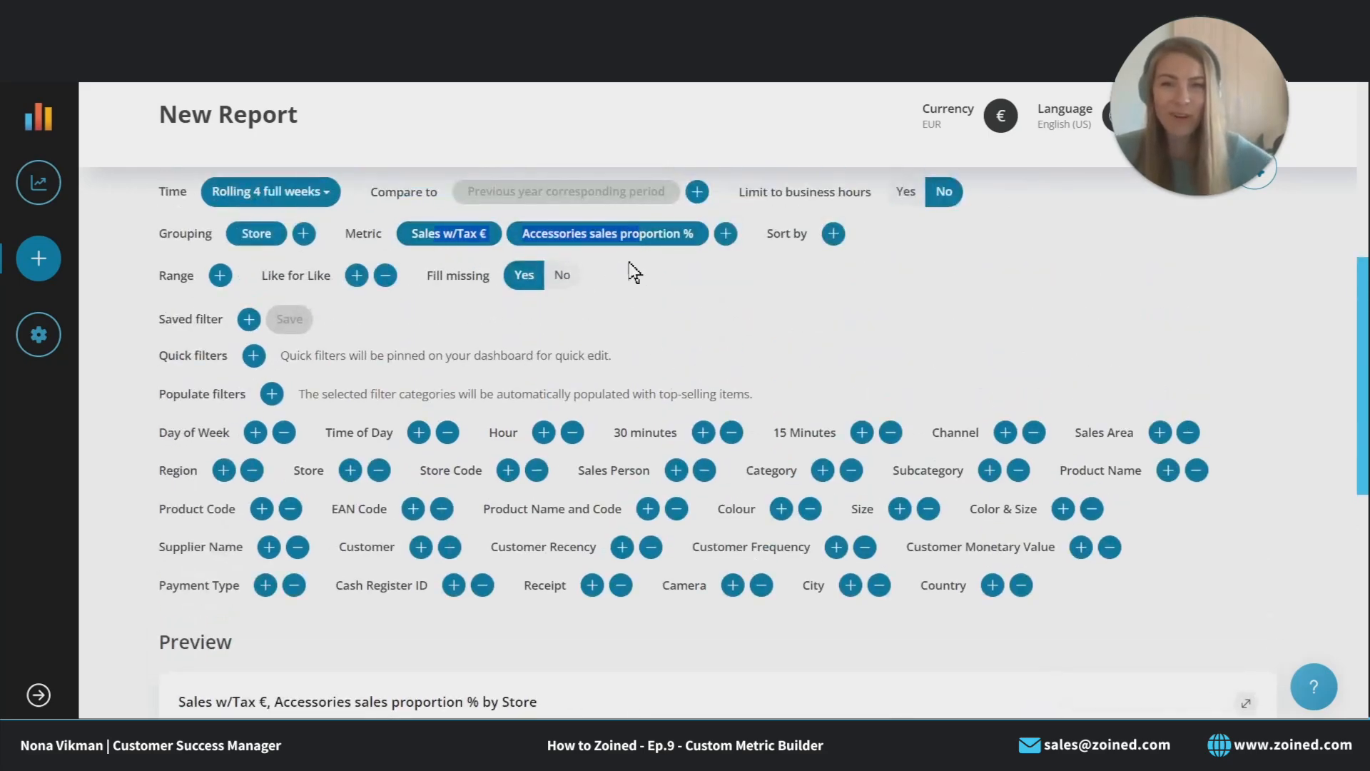
drag(632, 236, 471, 250)
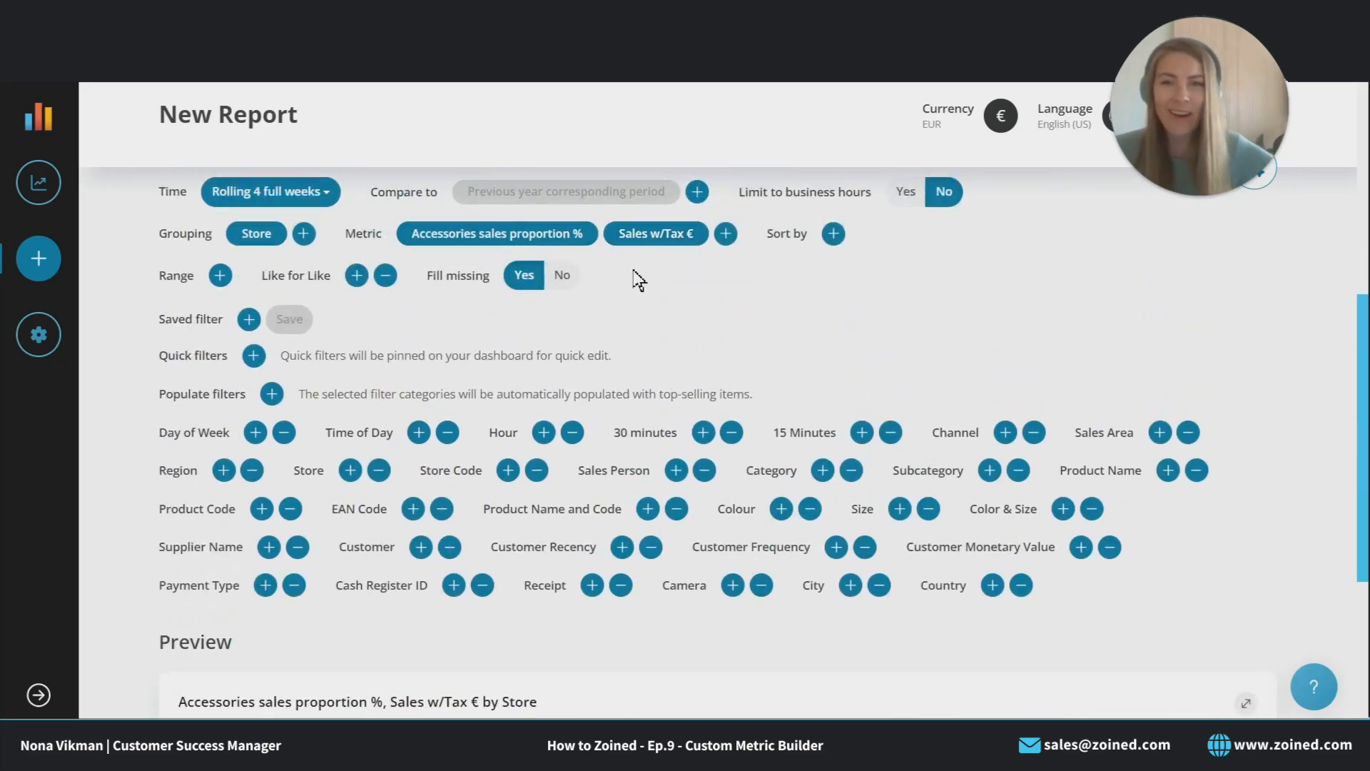
scroll(726, 327, down, 3)
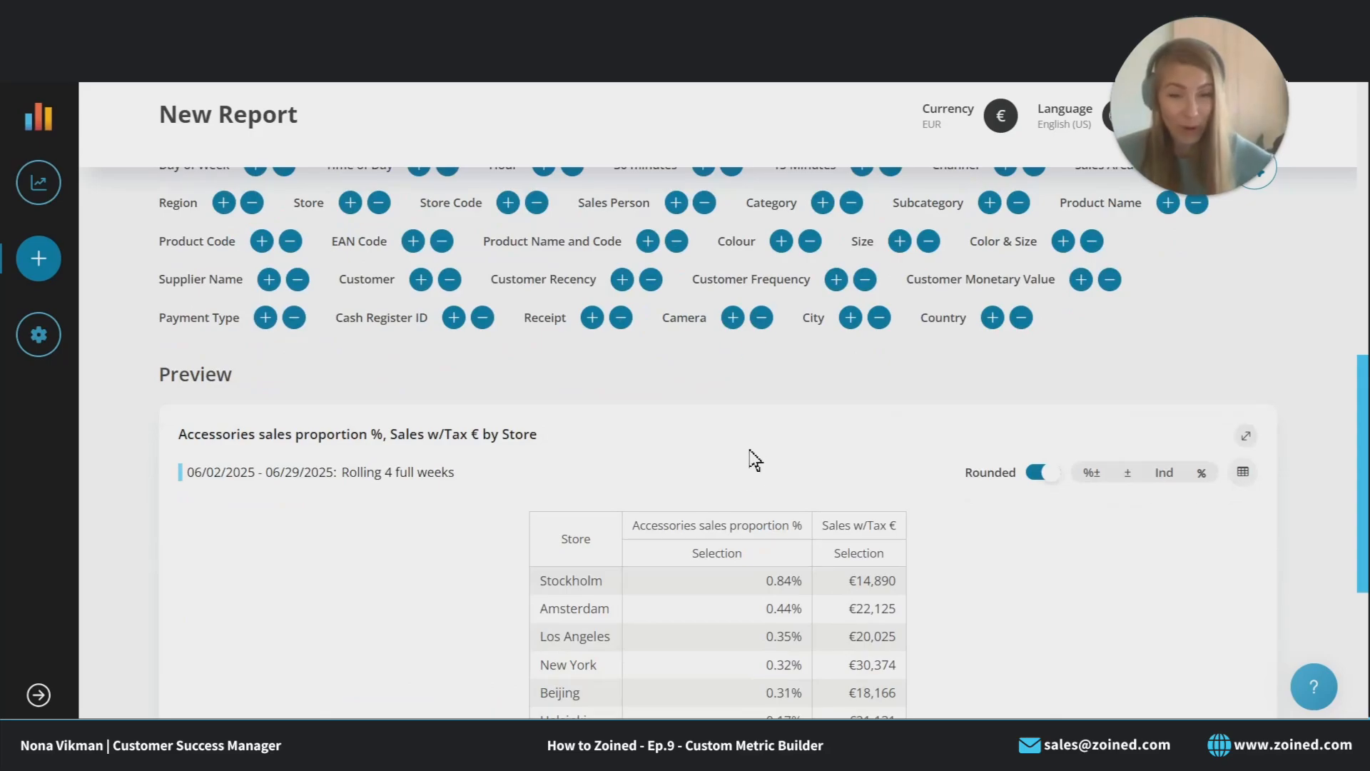
scroll(743, 500, down, 2)
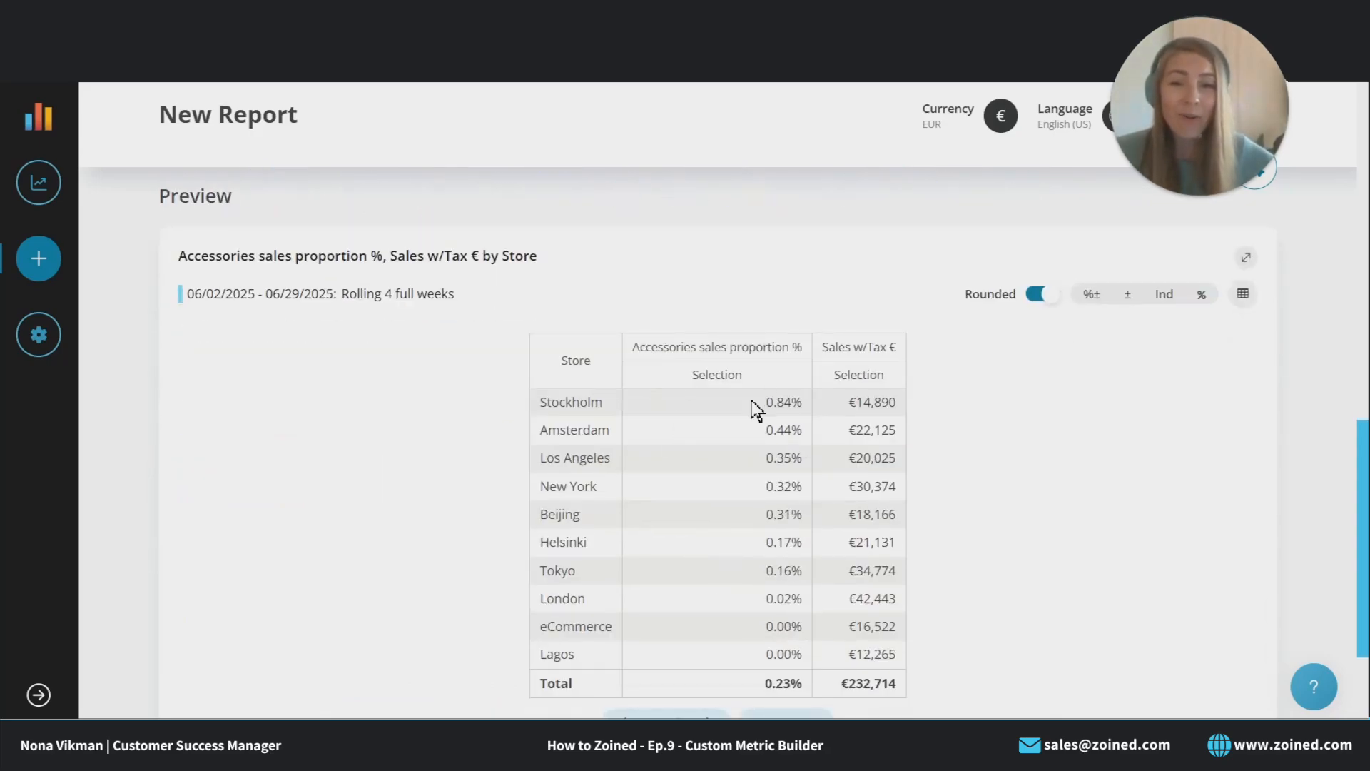
drag(542, 401, 803, 396)
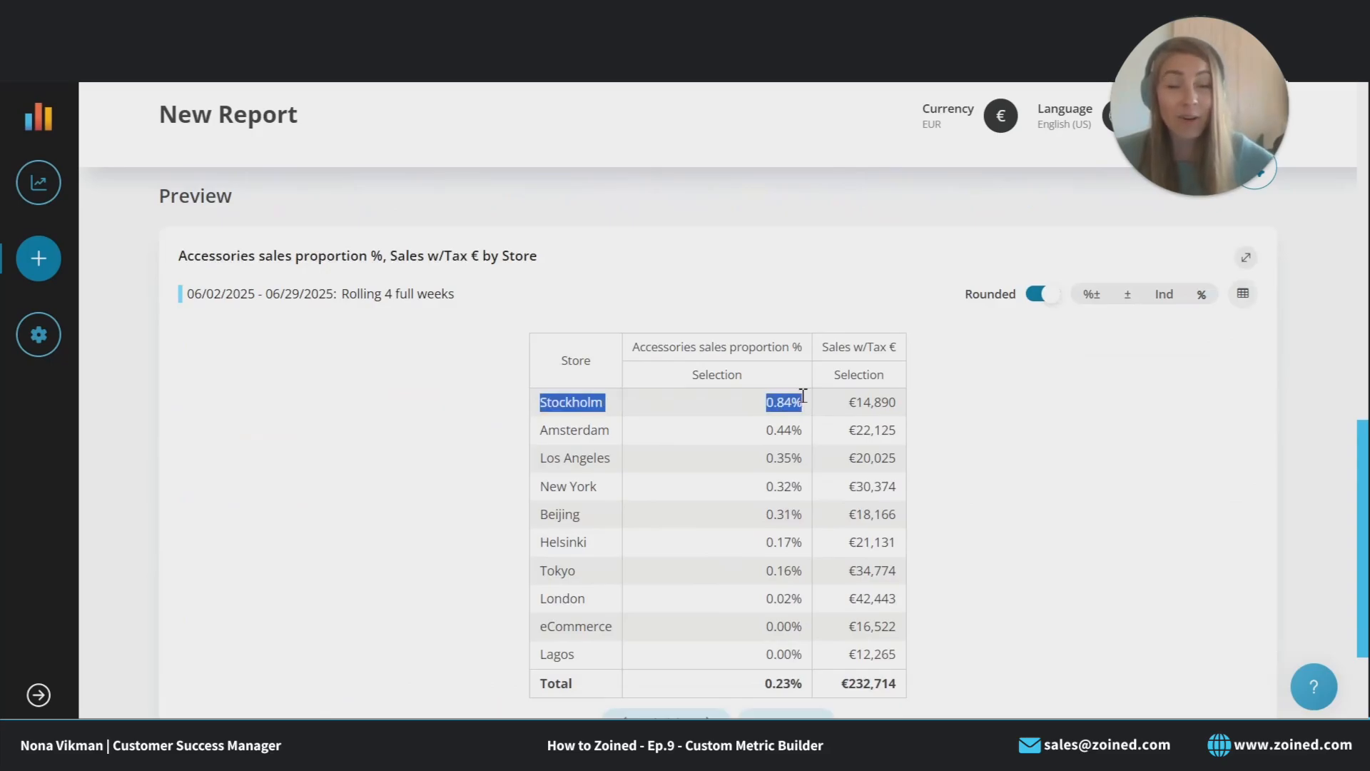
click(803, 424)
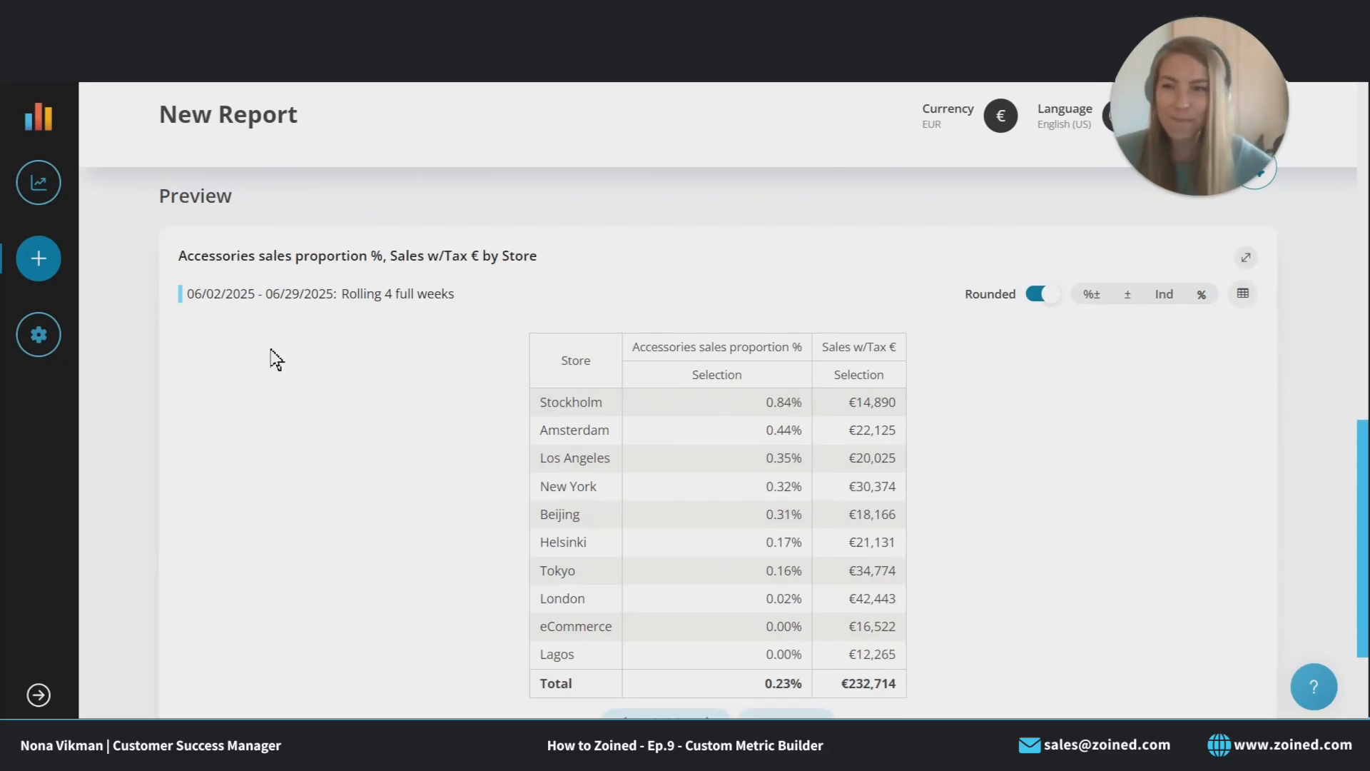
Step: Save the Accessories report and go back to the list of custom metrics
scroll(349, 408, down, 3)
click(1240, 613)
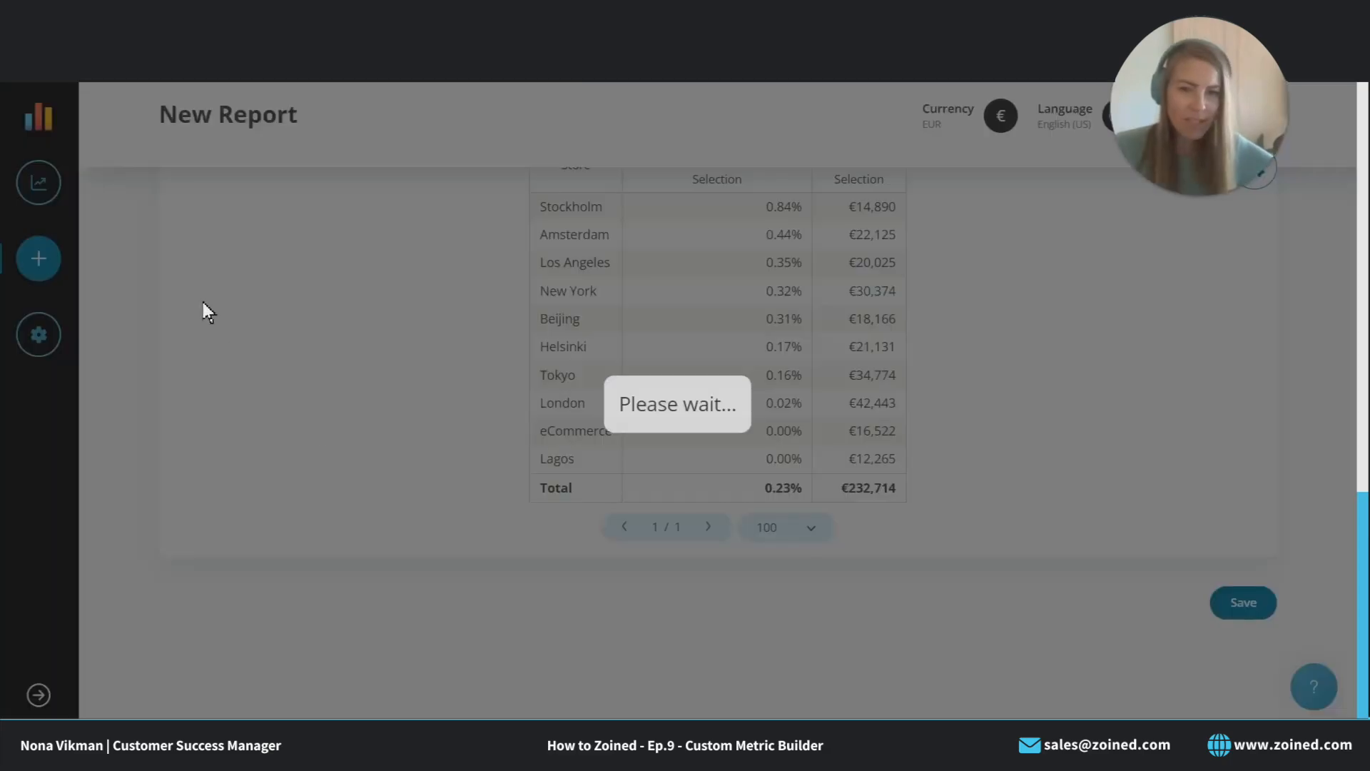
click(33, 337)
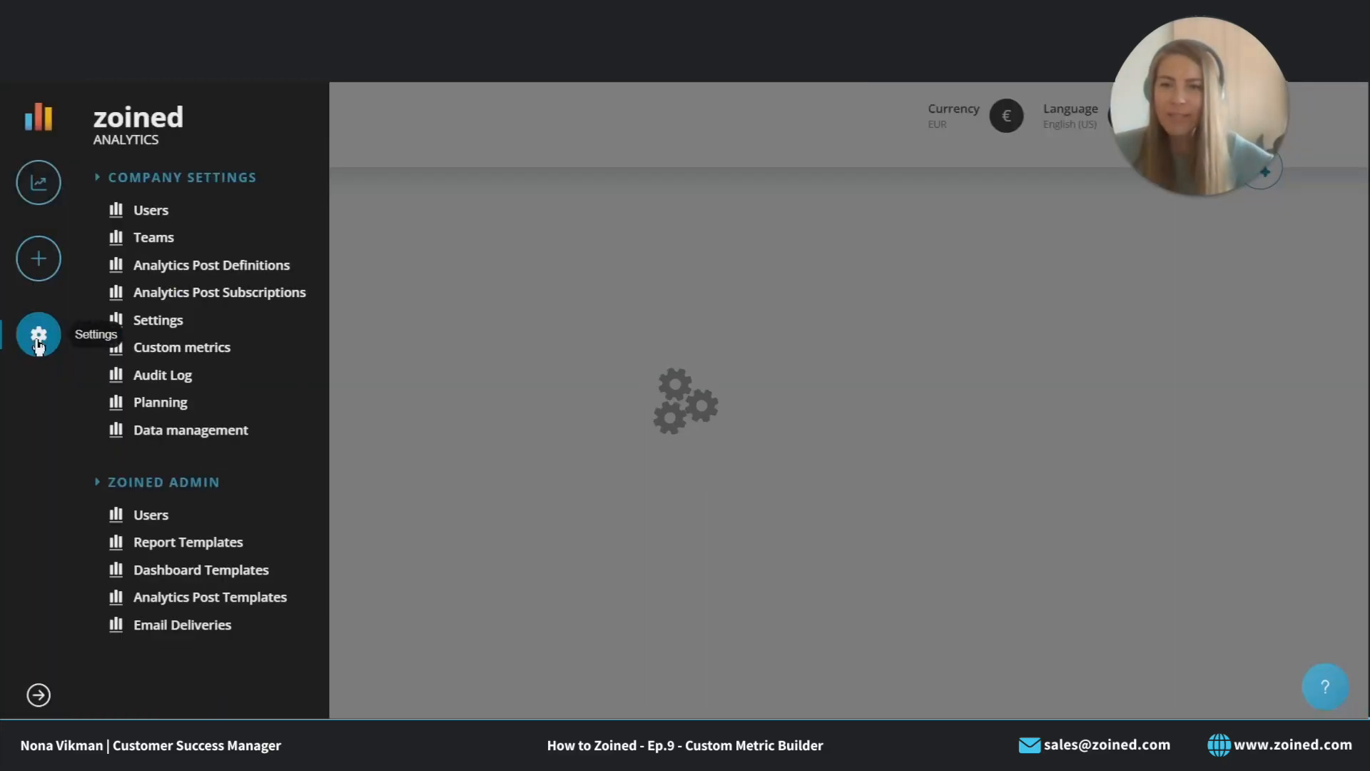
click(193, 348)
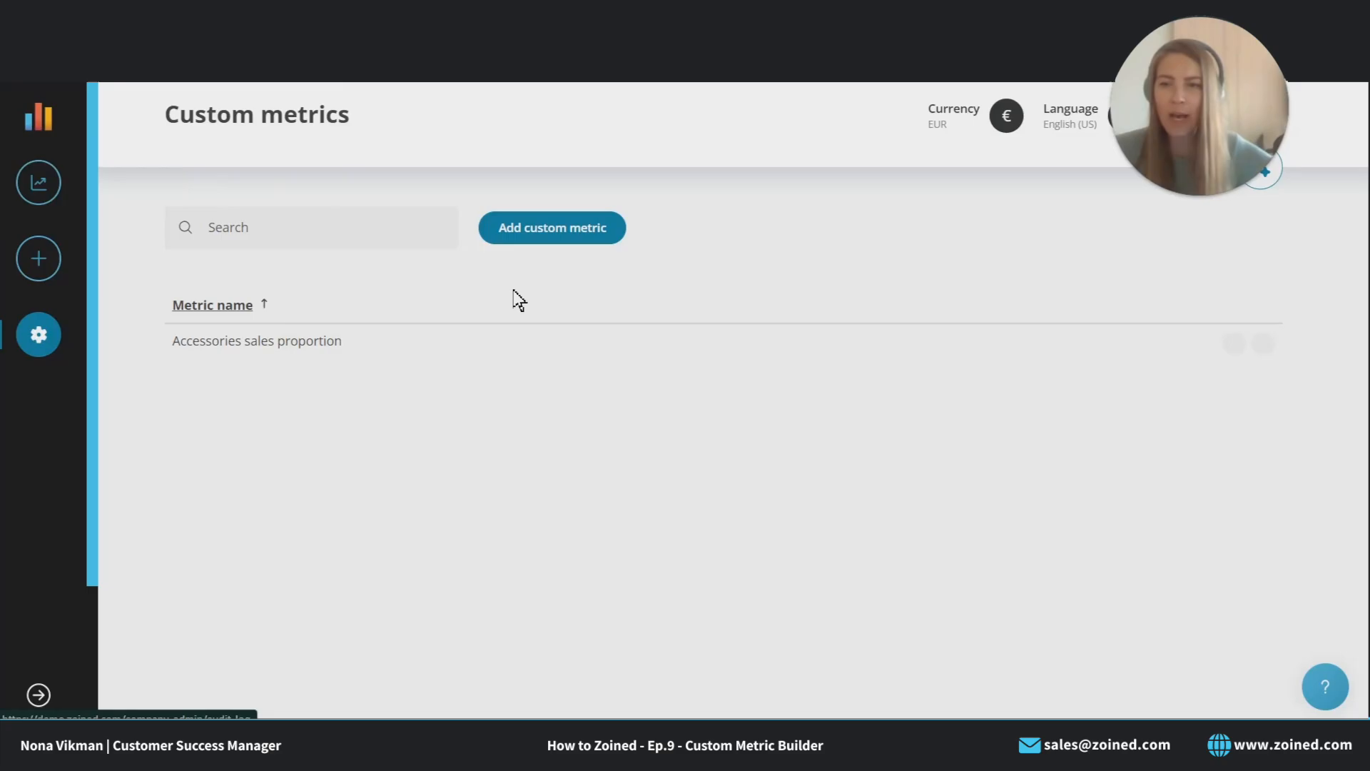
Step: Create a custom metric named "Accessories sales" in English (US), described as "Accessories sales excluding Anna and Basics"
click(553, 233)
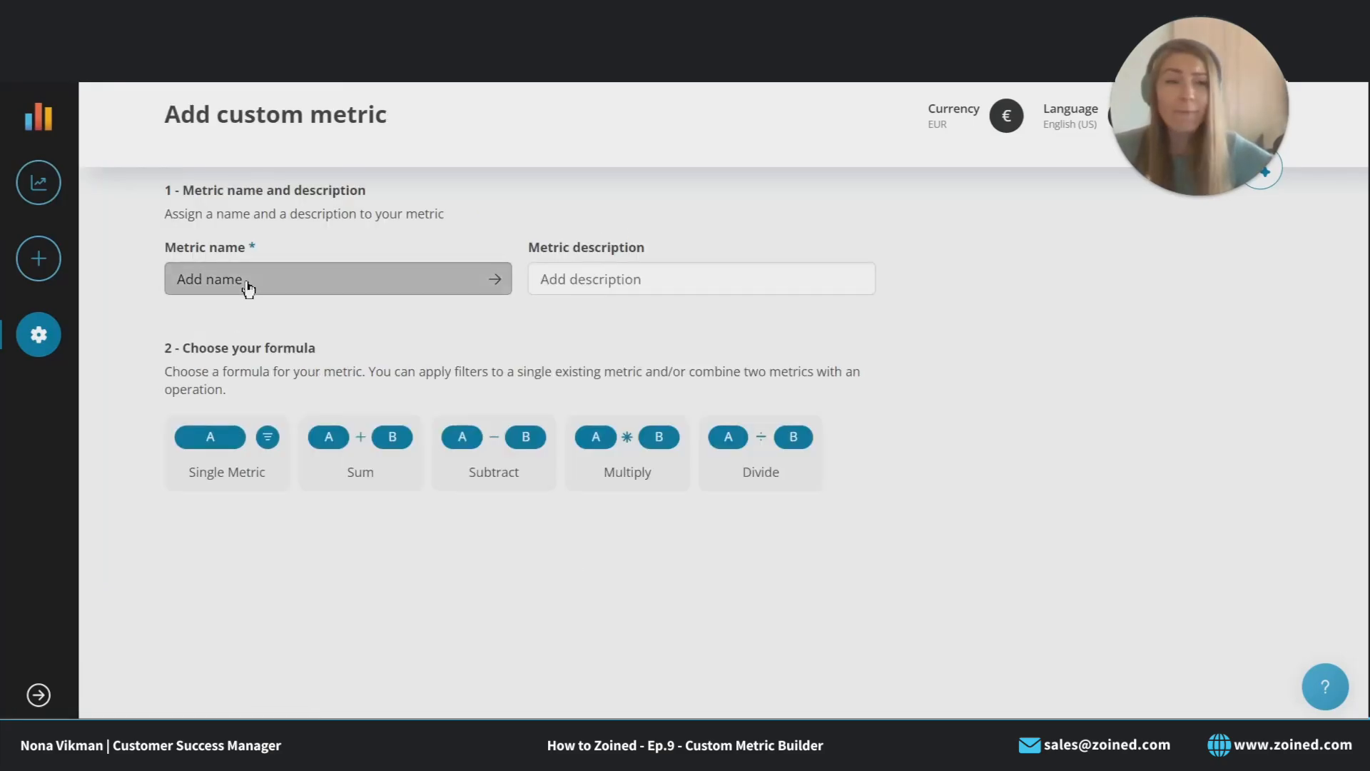
click(247, 287)
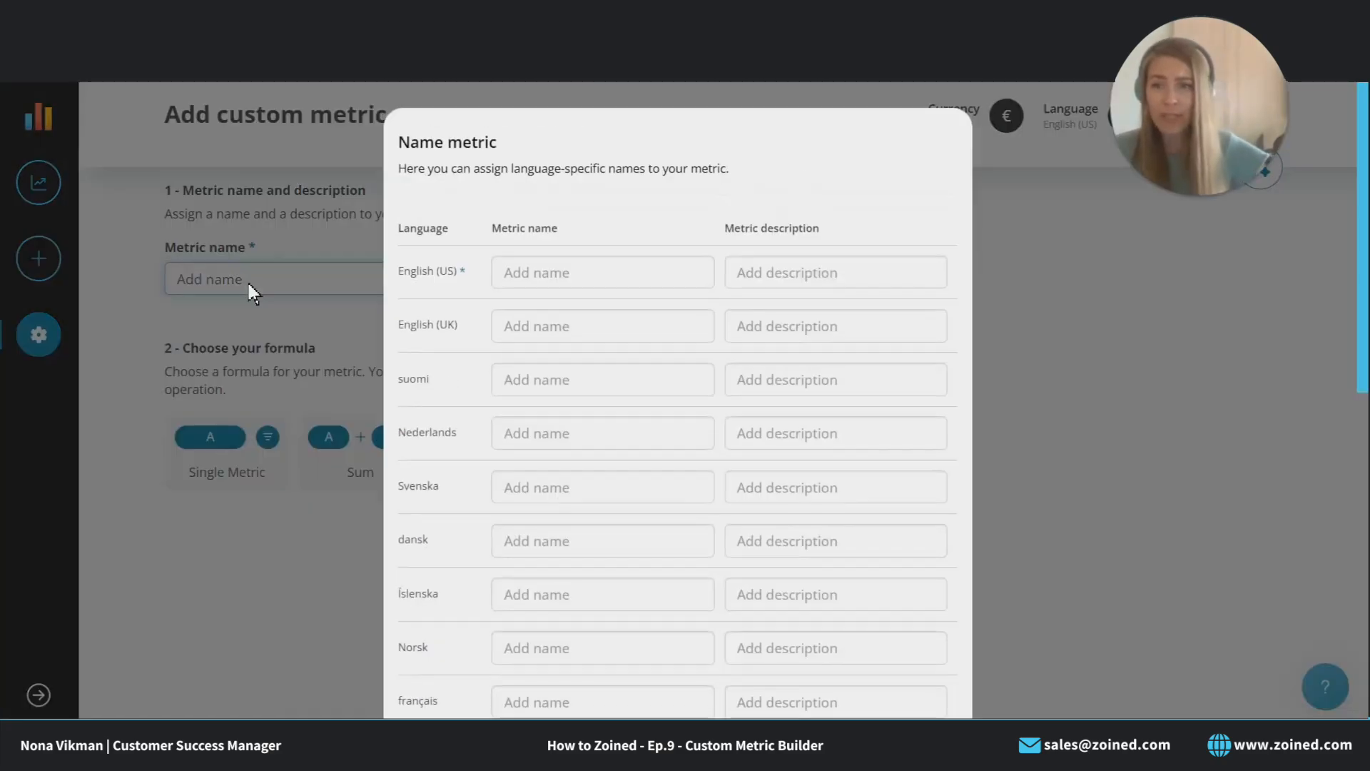
click(564, 269)
text(Accessories sales)
click(752, 279)
text(Accessories sales excluding Anna)
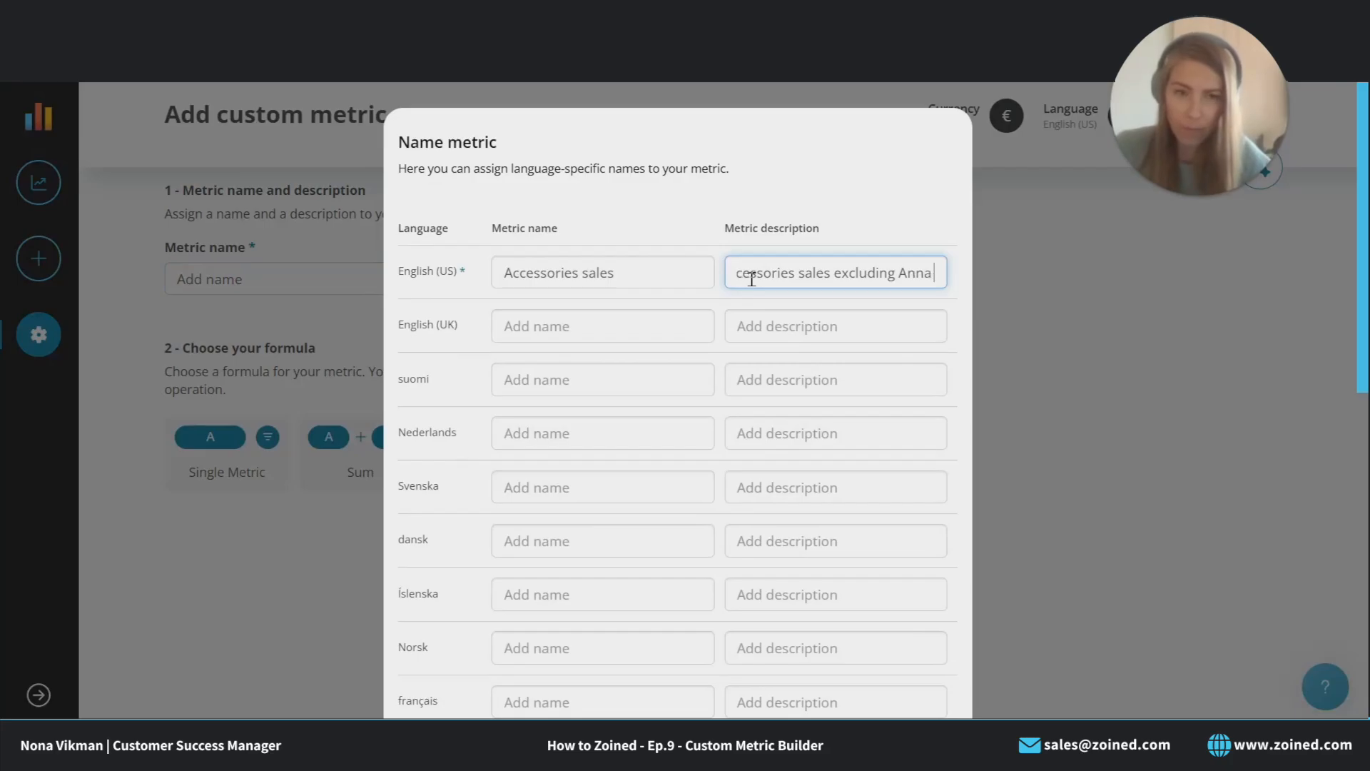
text( and Basics)
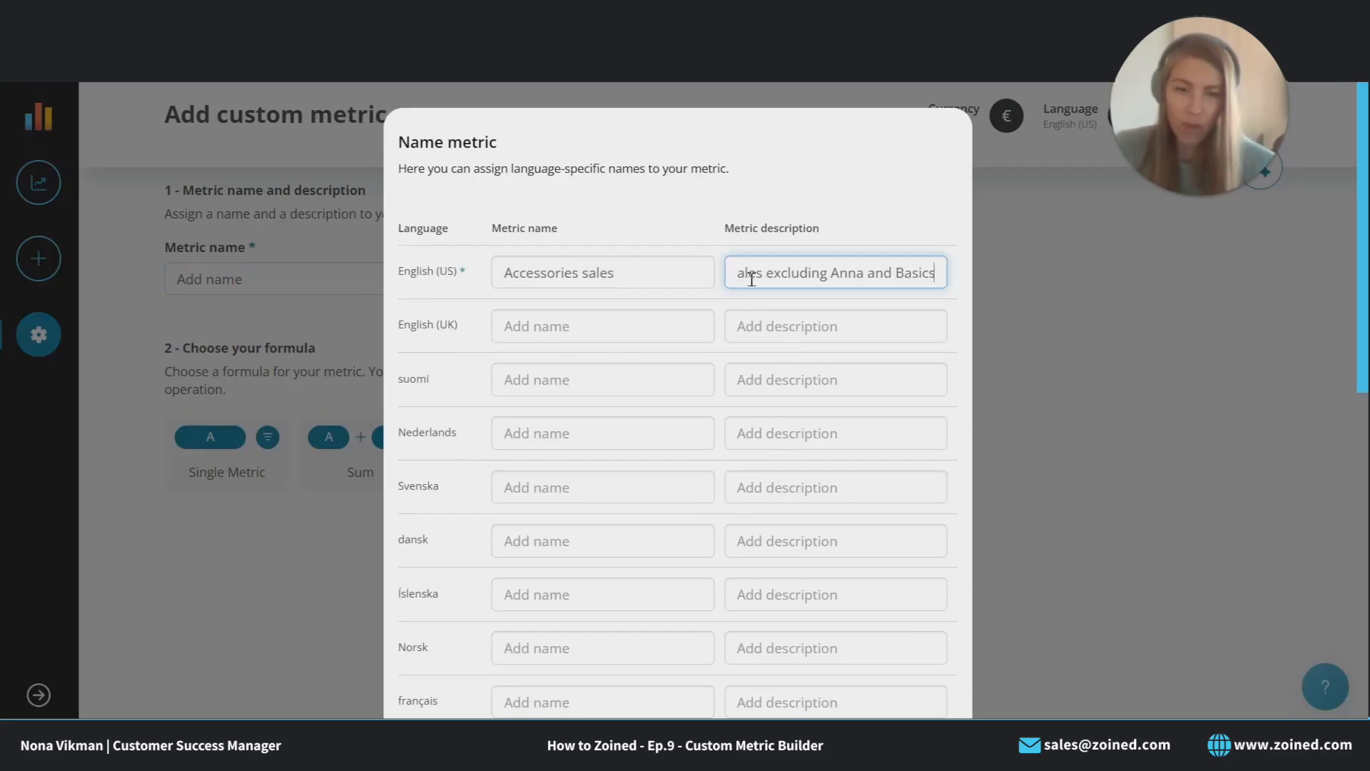
scroll(881, 520, down, 10)
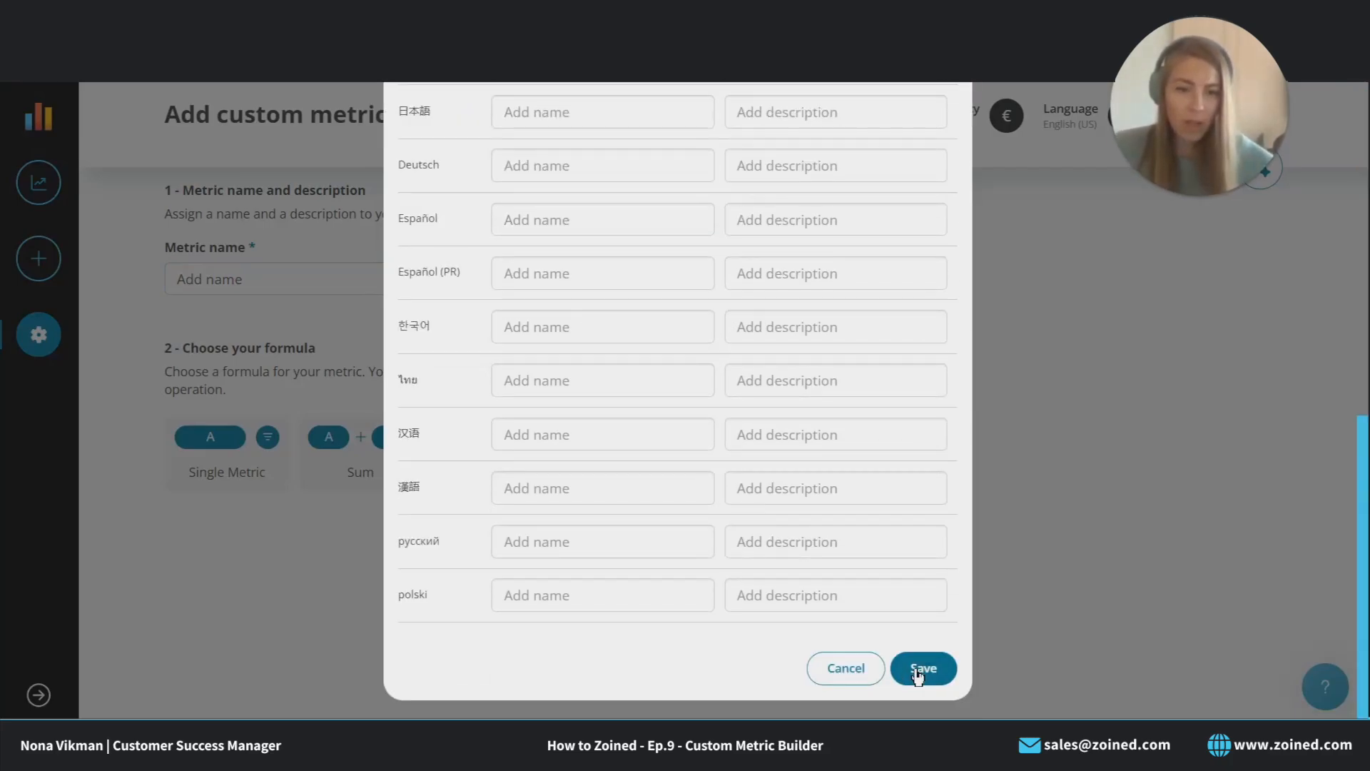
click(928, 667)
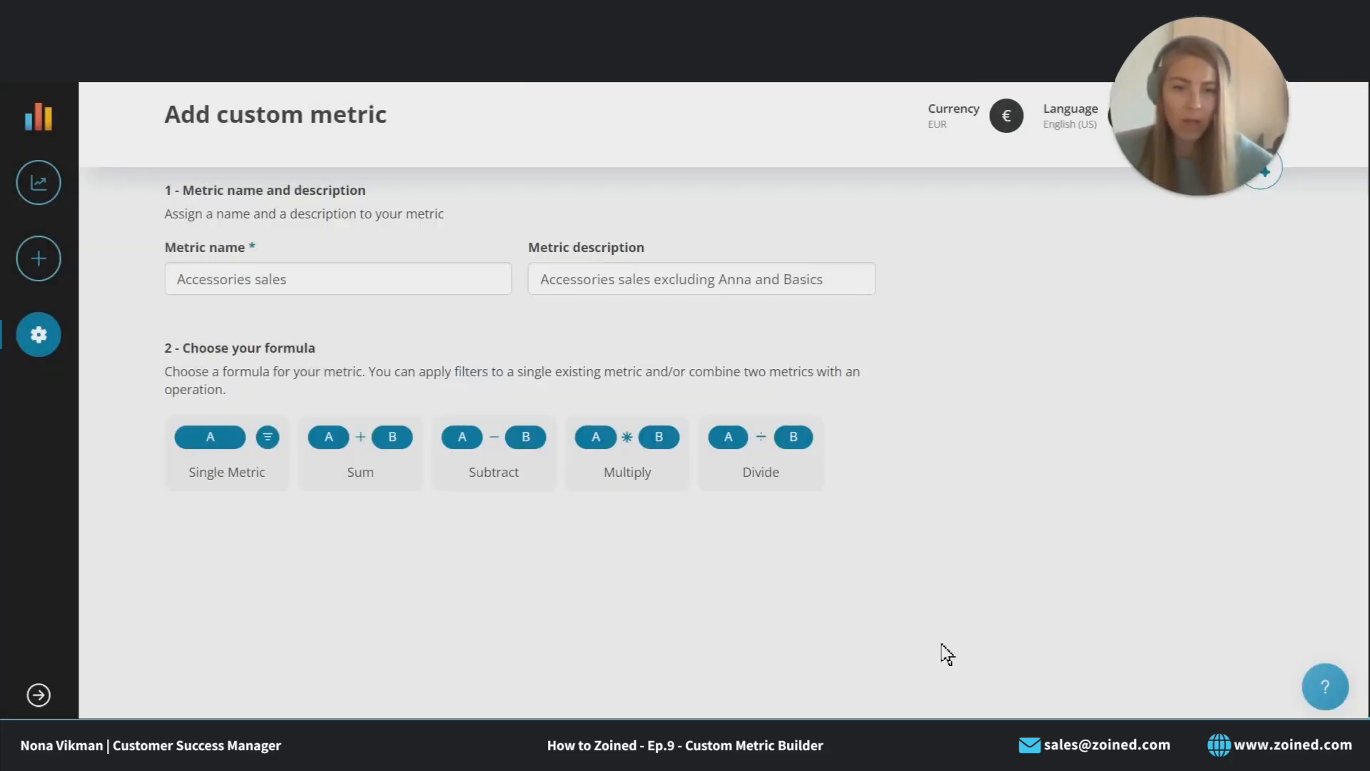
Step: Use the Single Metric formula with Sales (No Tax) € as Metric A
click(210, 446)
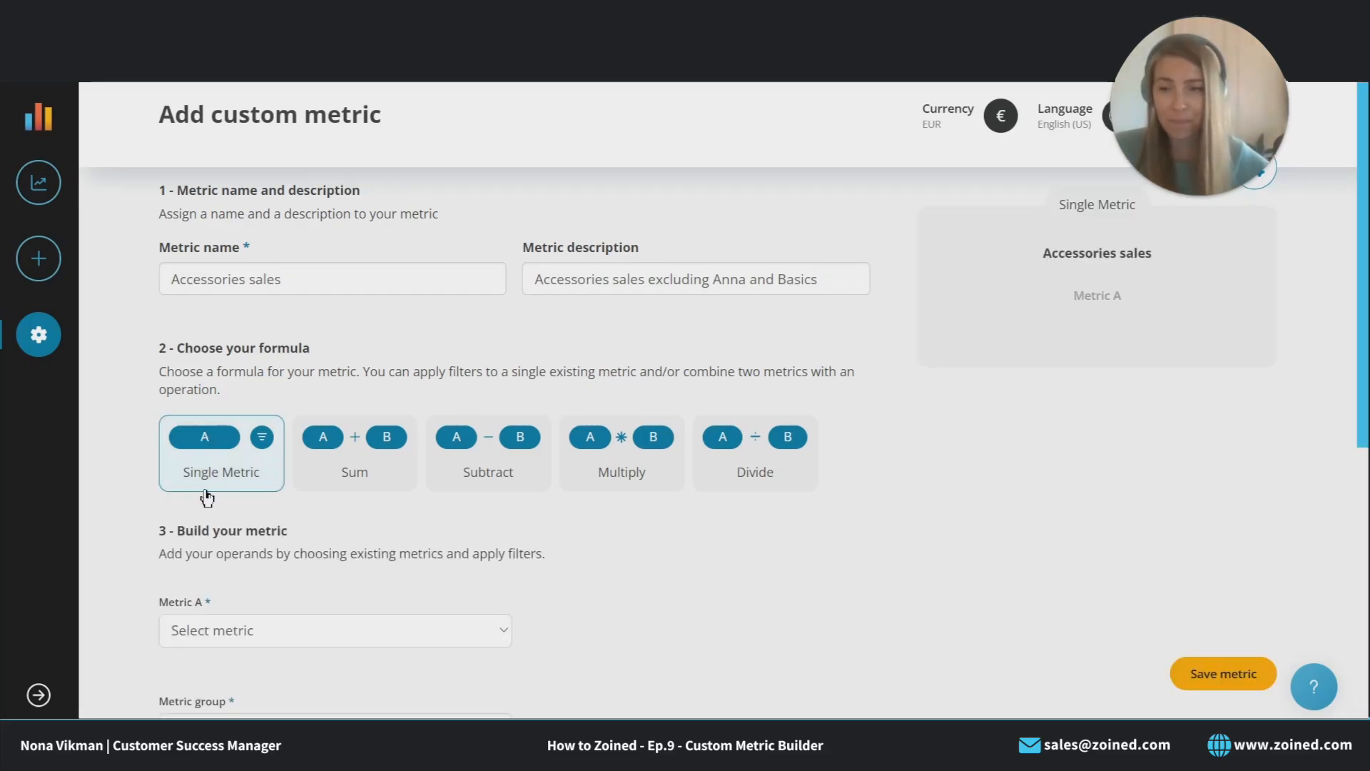
scroll(214, 500, down, 3)
click(251, 453)
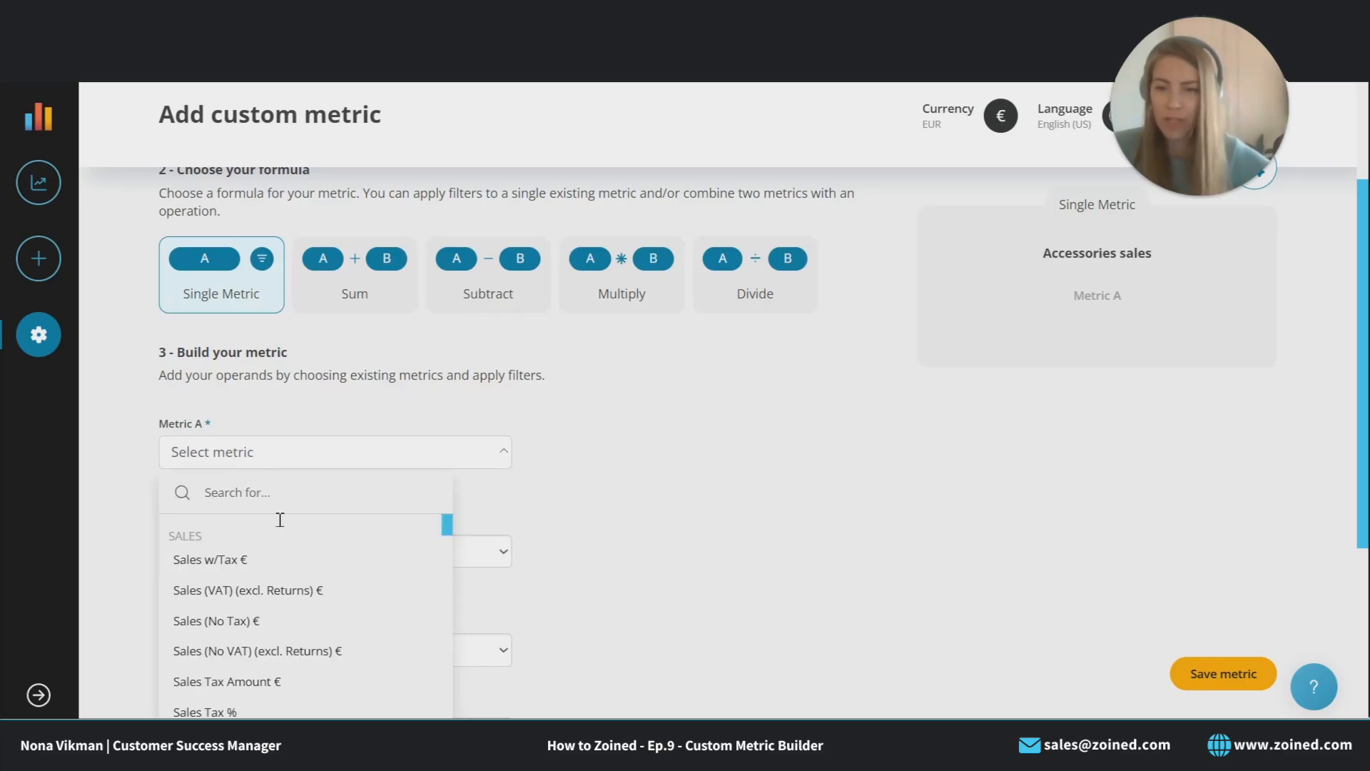
click(255, 621)
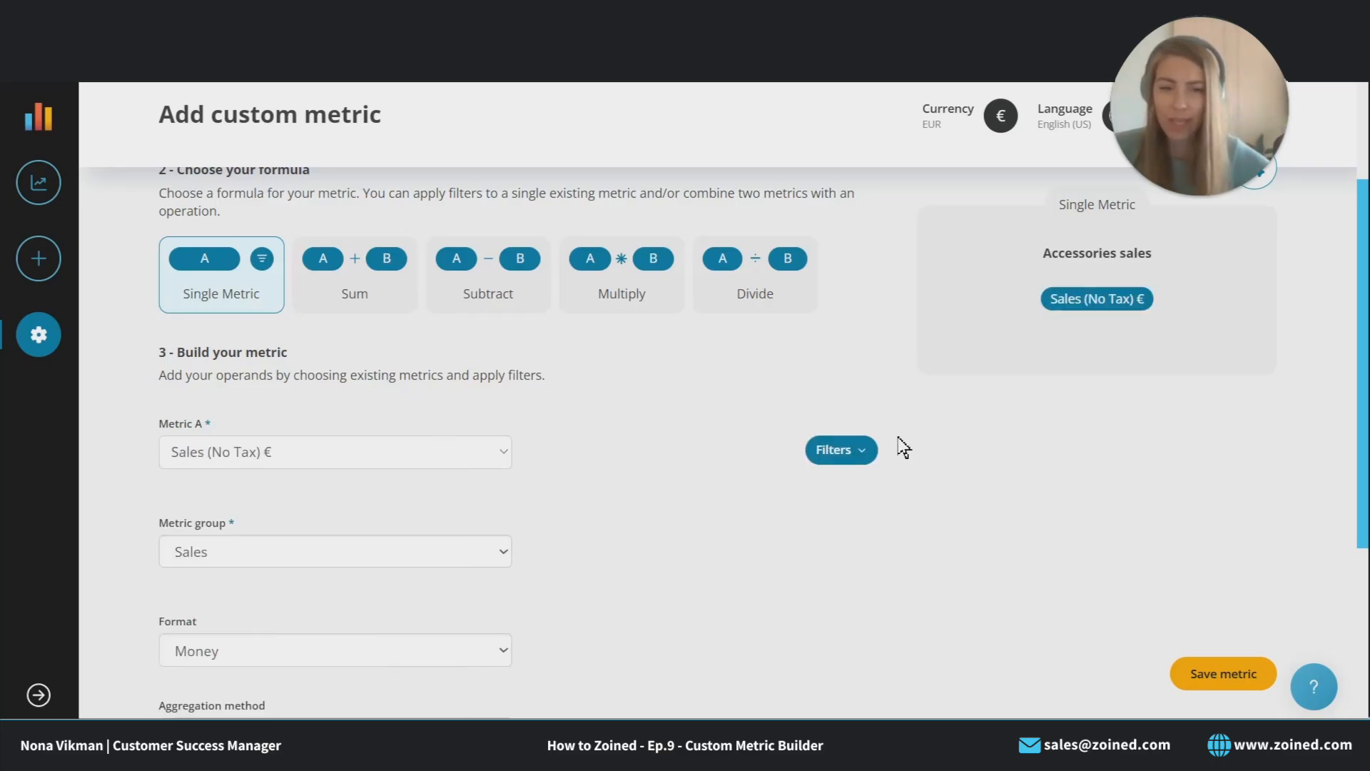
Step: Filter Metric A to include only the ACCESSORIES product category
click(846, 449)
scroll(395, 379, down, 4)
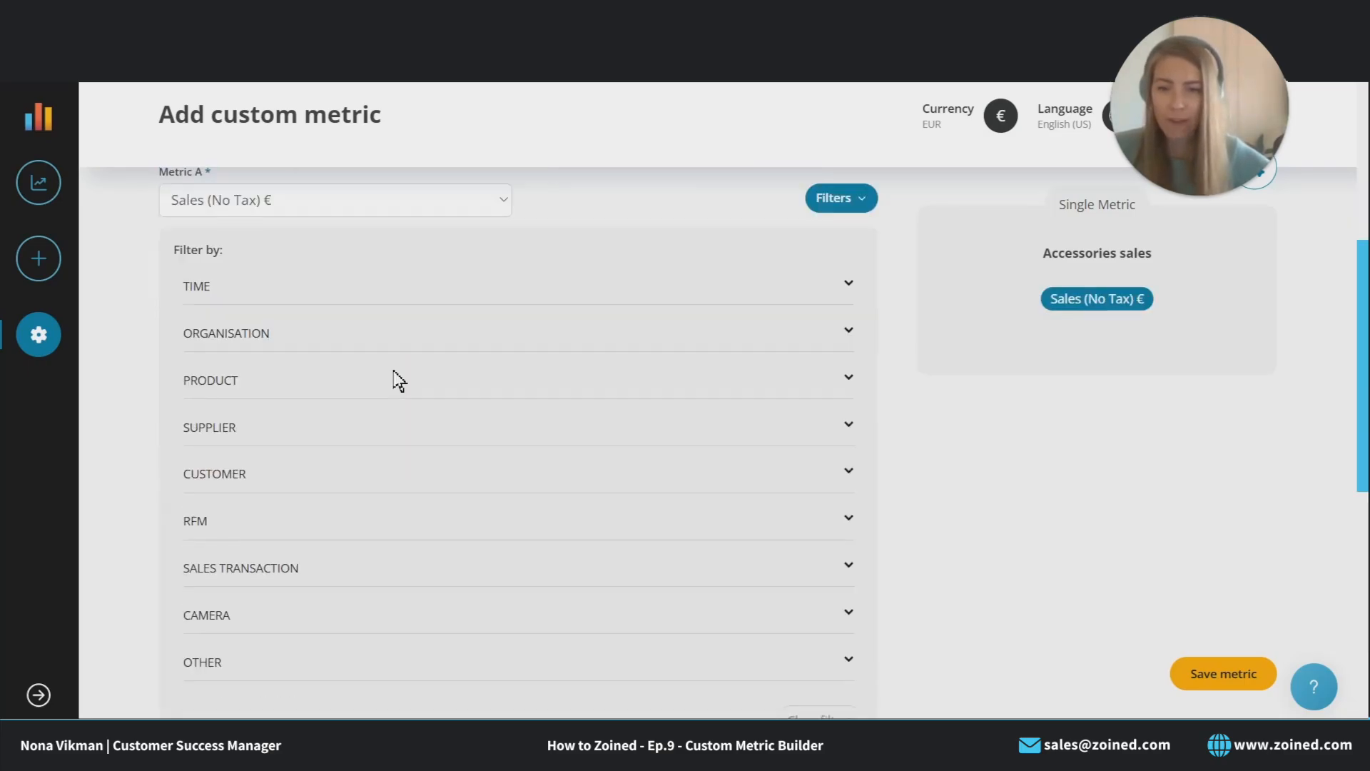
click(292, 329)
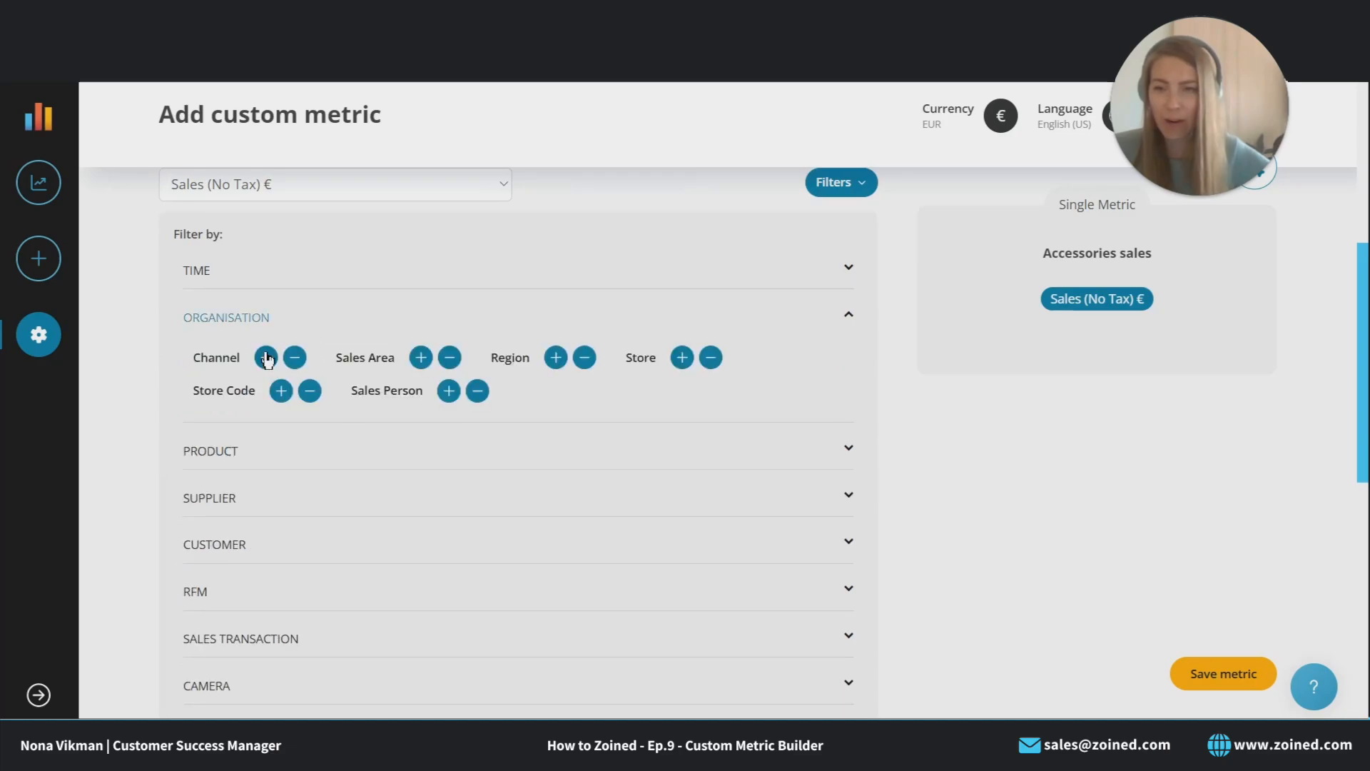
click(243, 460)
scroll(269, 464, down, 1)
click(270, 401)
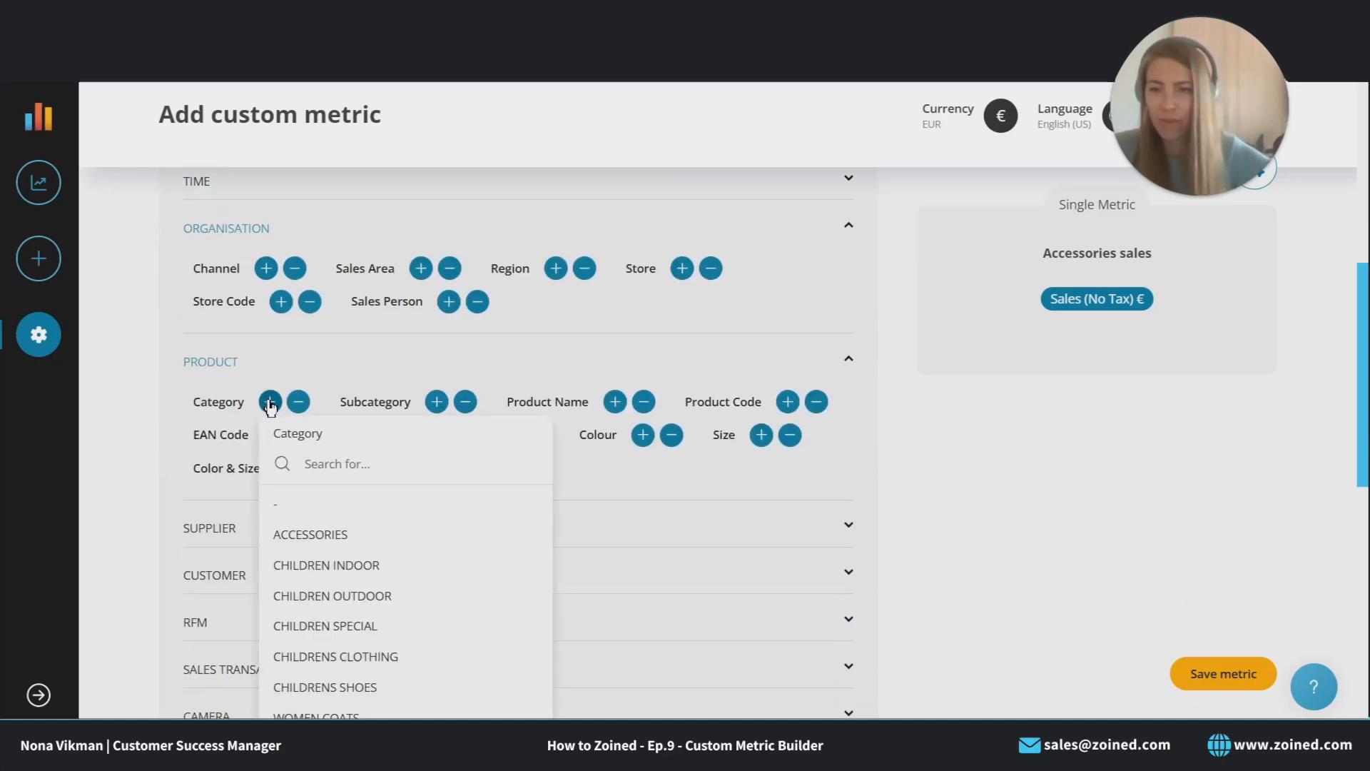
click(358, 539)
Step: Exclude the suppliers ANNA and BASICS from Metric A by supplier name
scroll(150, 406, down, 3)
click(207, 348)
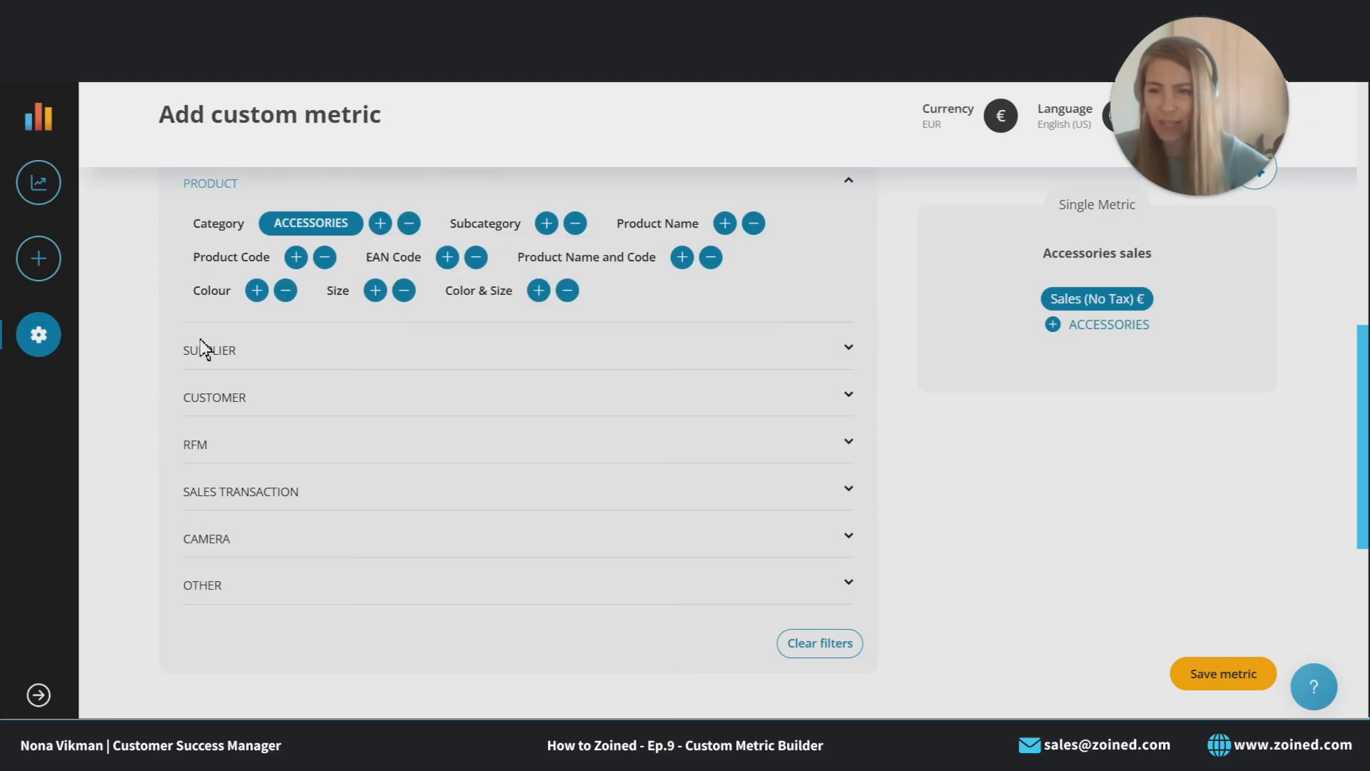
click(332, 390)
scroll(462, 395, down, 3)
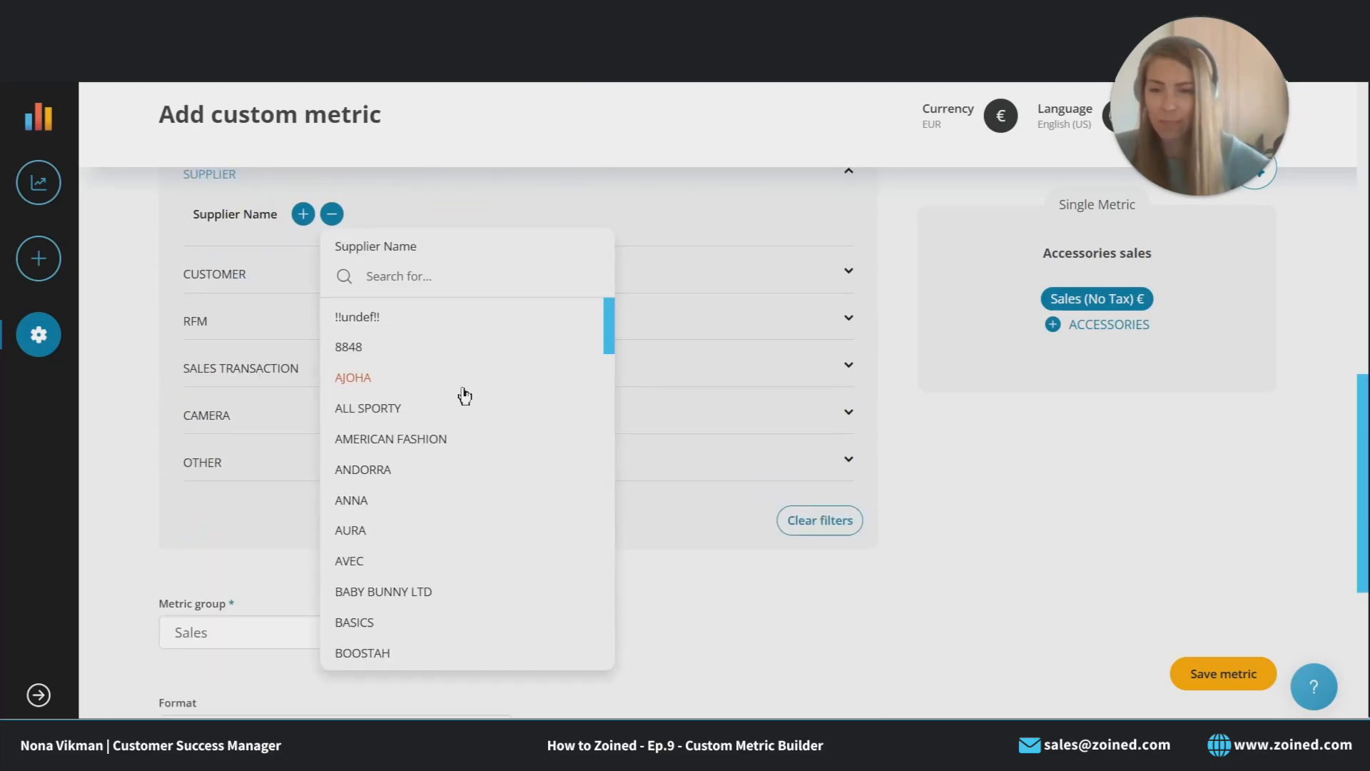
click(365, 507)
scroll(606, 550, down, 3)
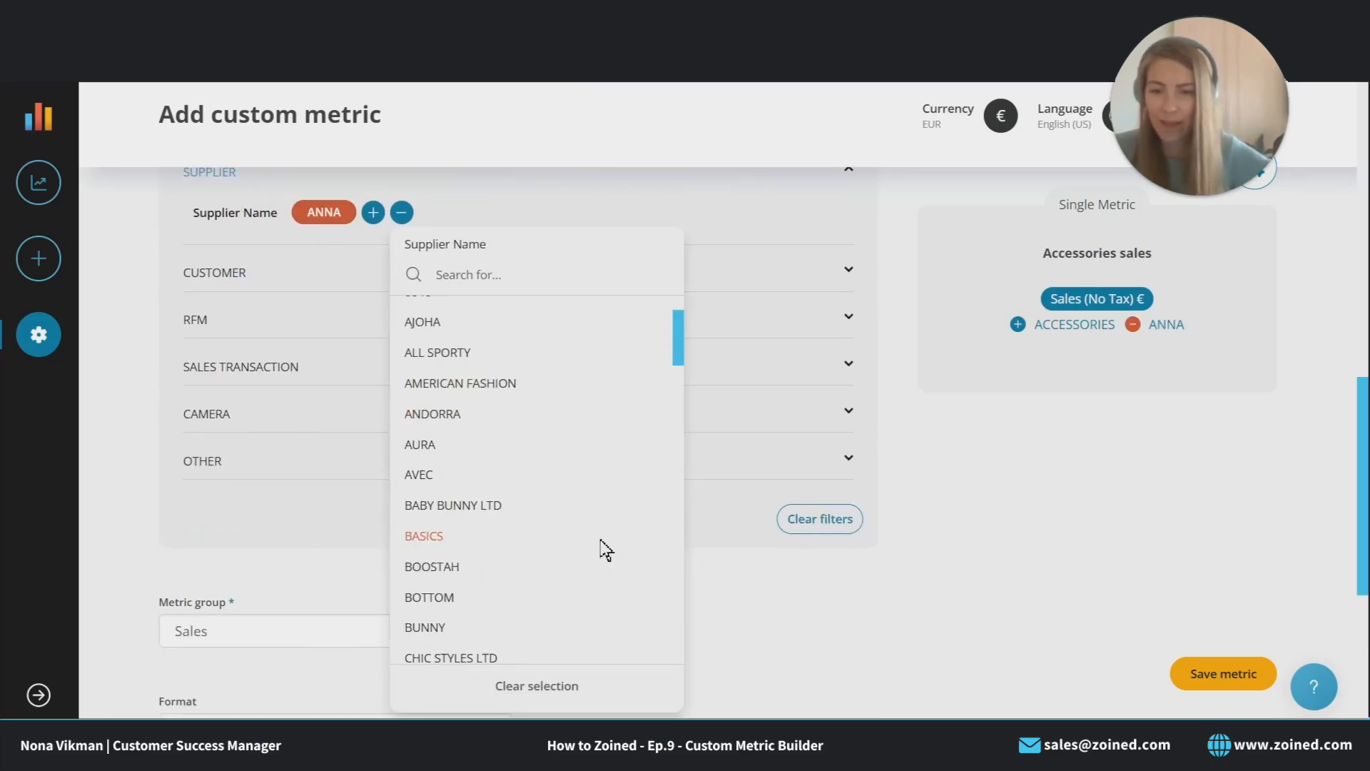
click(460, 457)
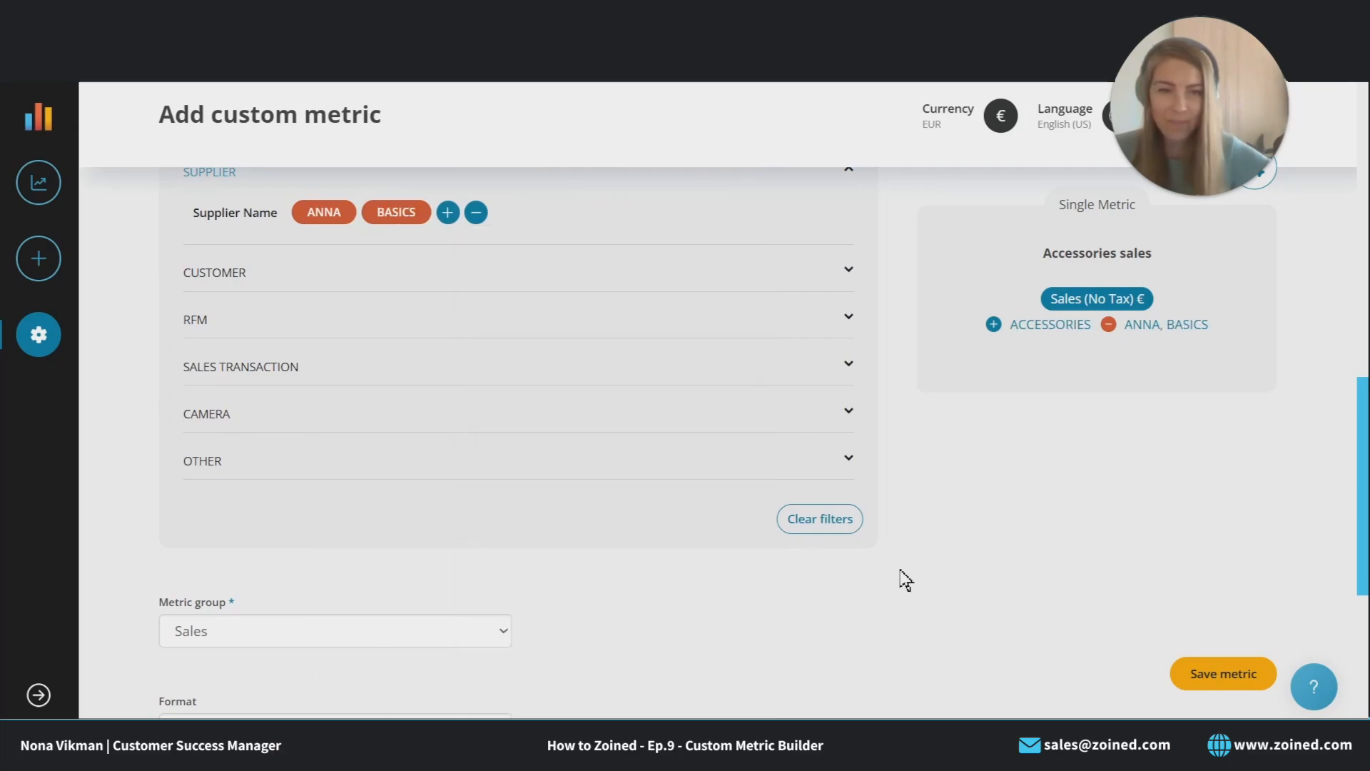
Step: Set the metric to show 2 decimals and save the Accessories sales metric
scroll(563, 569, down, 3)
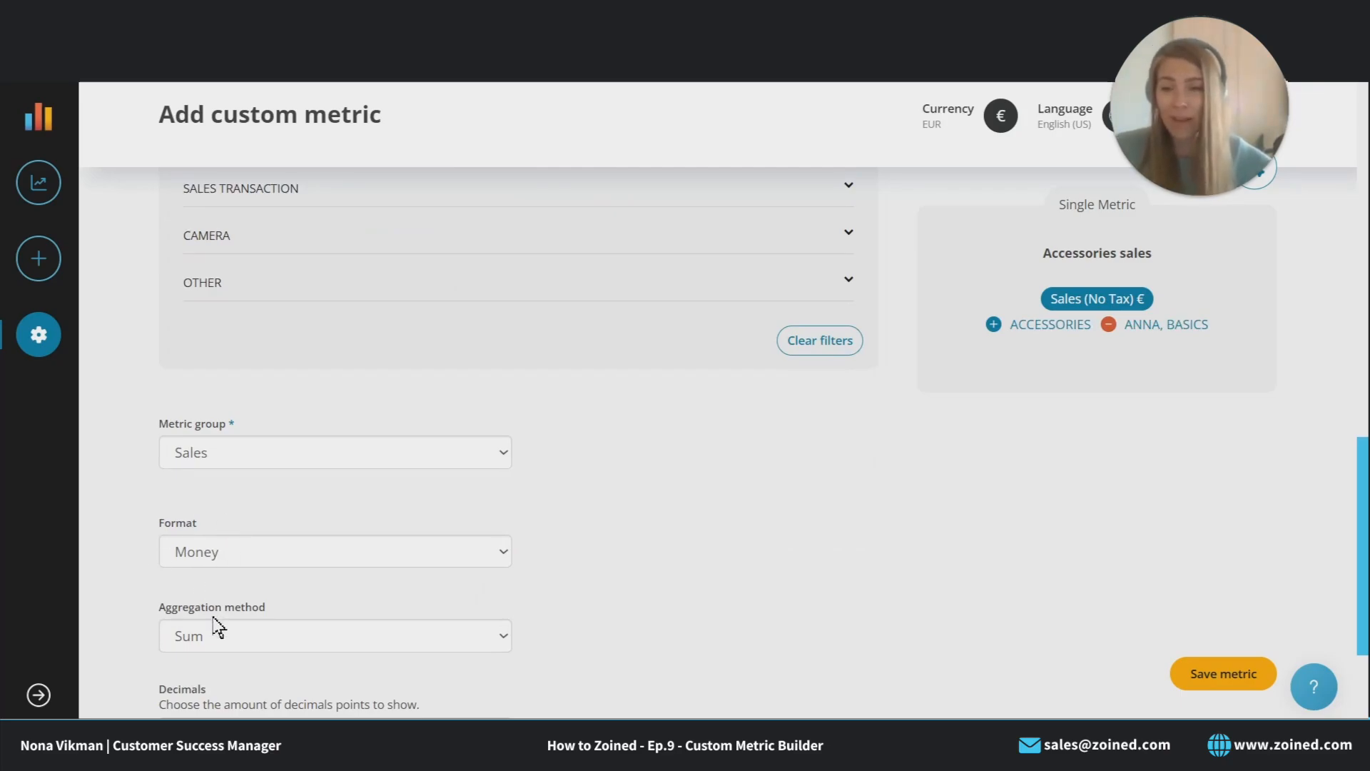
scroll(268, 628, down, 1)
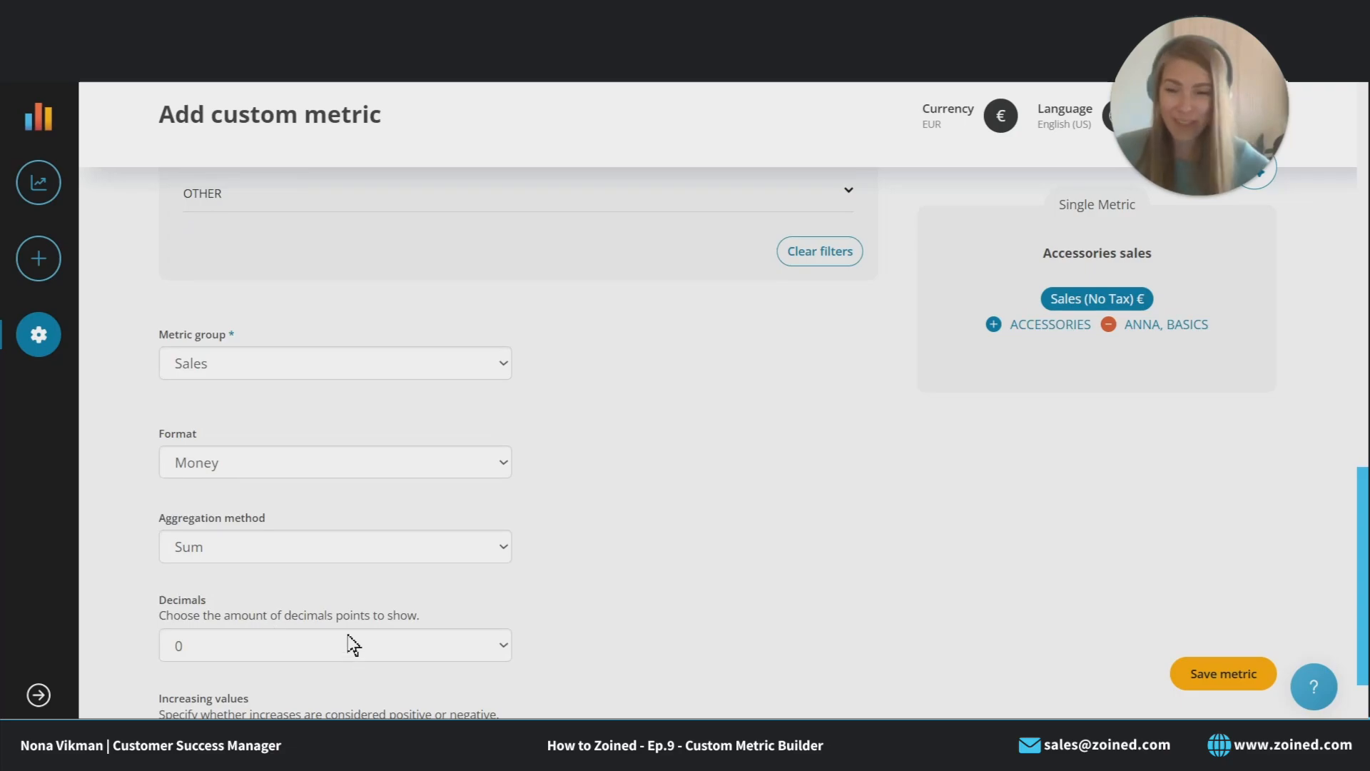
scroll(295, 596, down, 1)
click(256, 564)
click(214, 644)
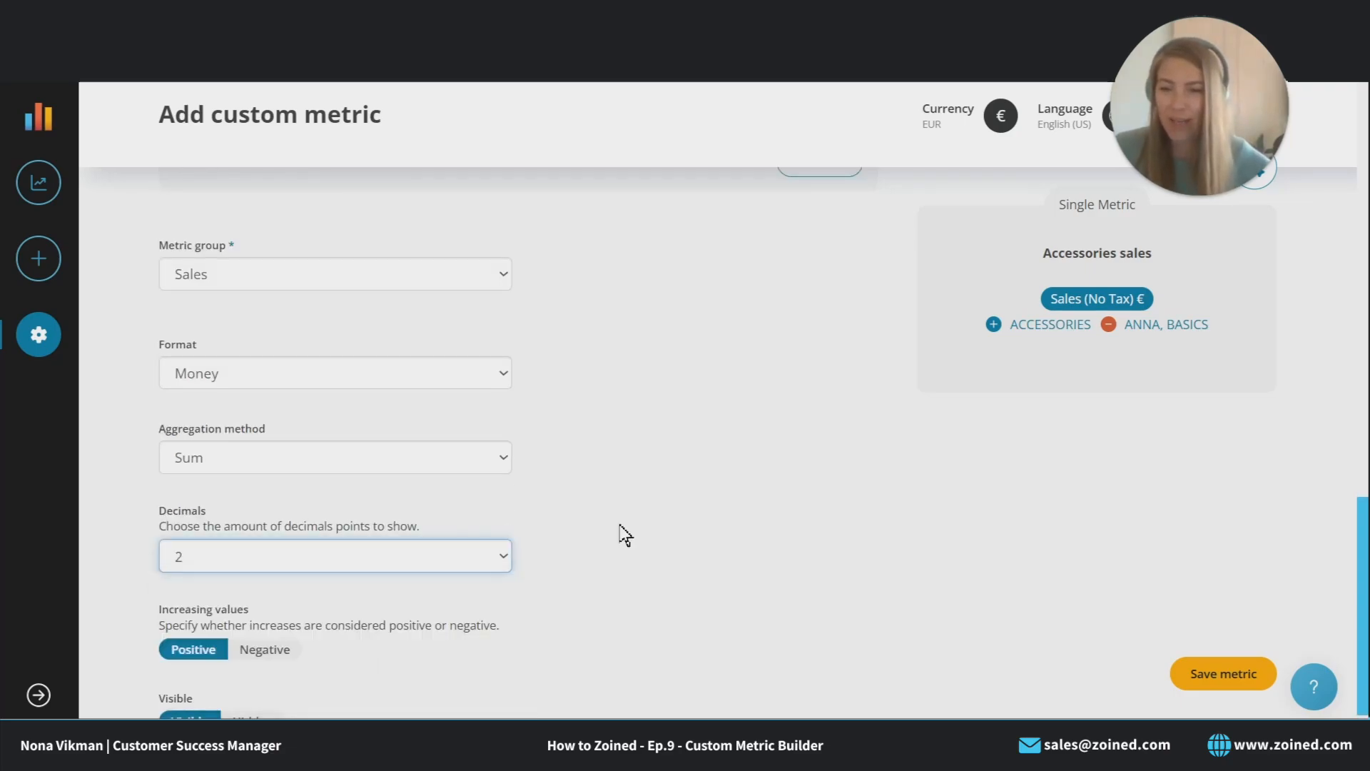
scroll(389, 596, down, 1)
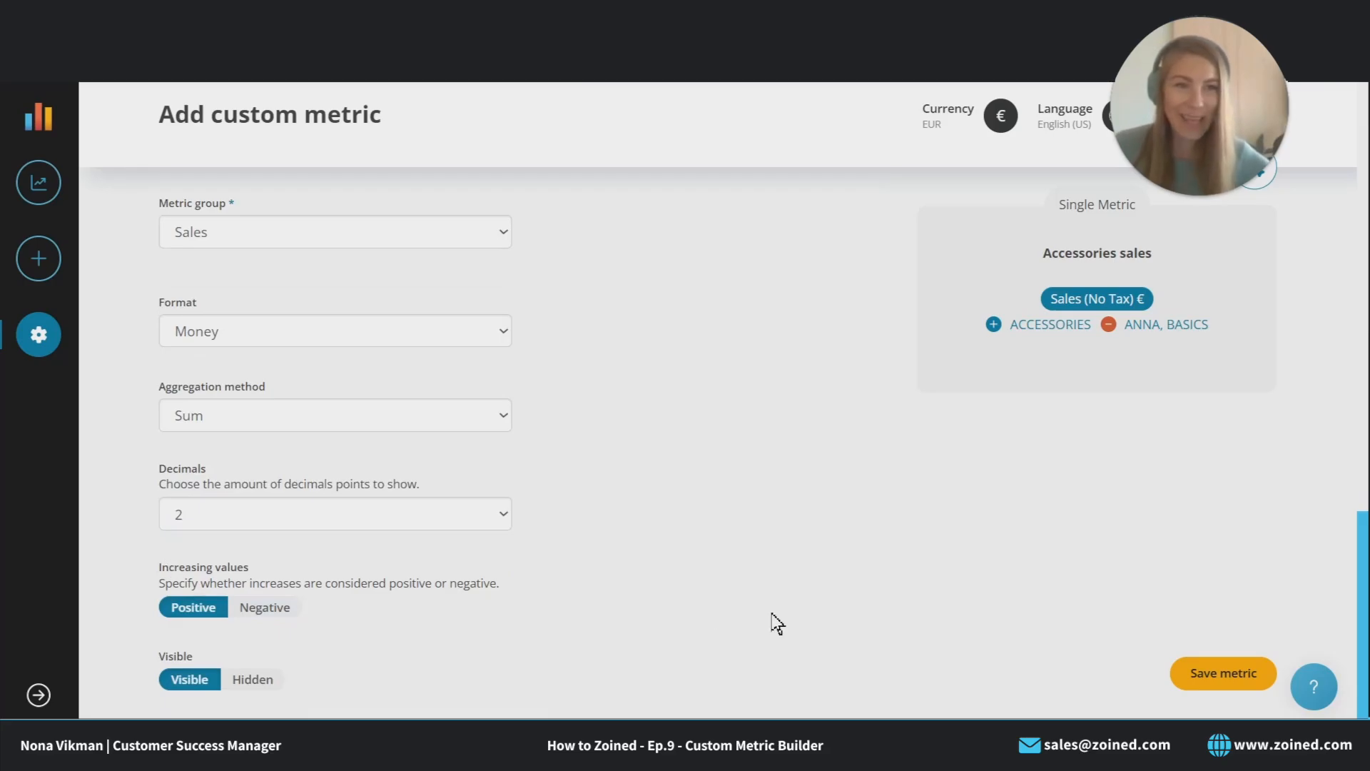
click(1194, 678)
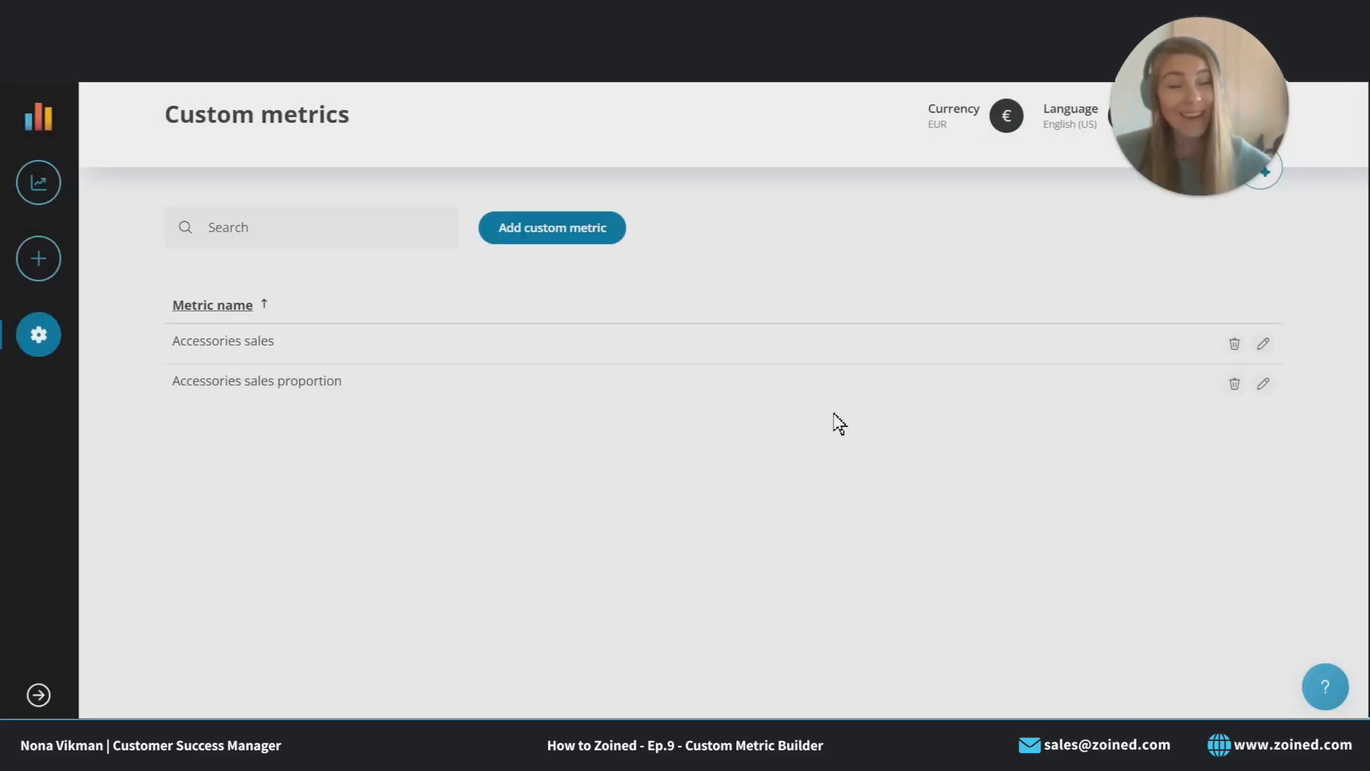
Step: Open the saved Accessories report from My Analytics for editing
click(39, 182)
click(162, 241)
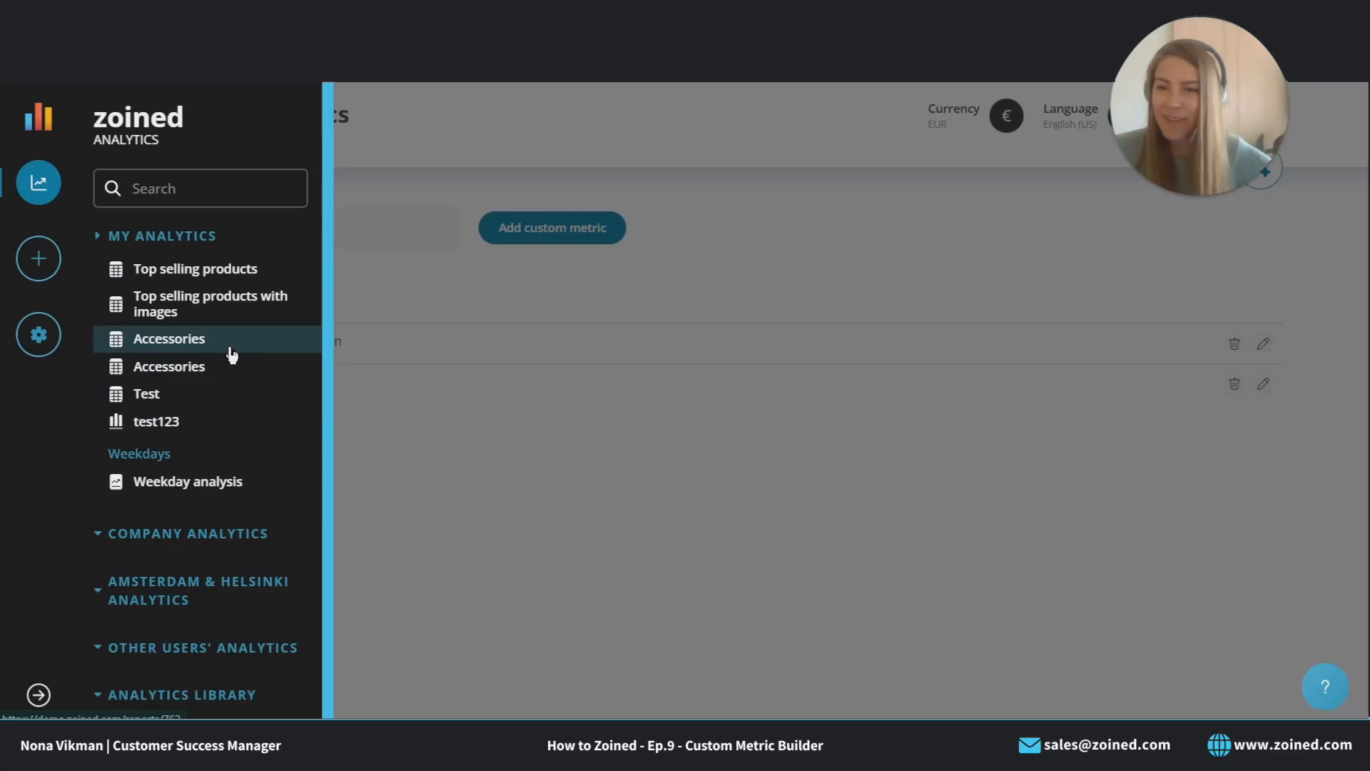
click(232, 343)
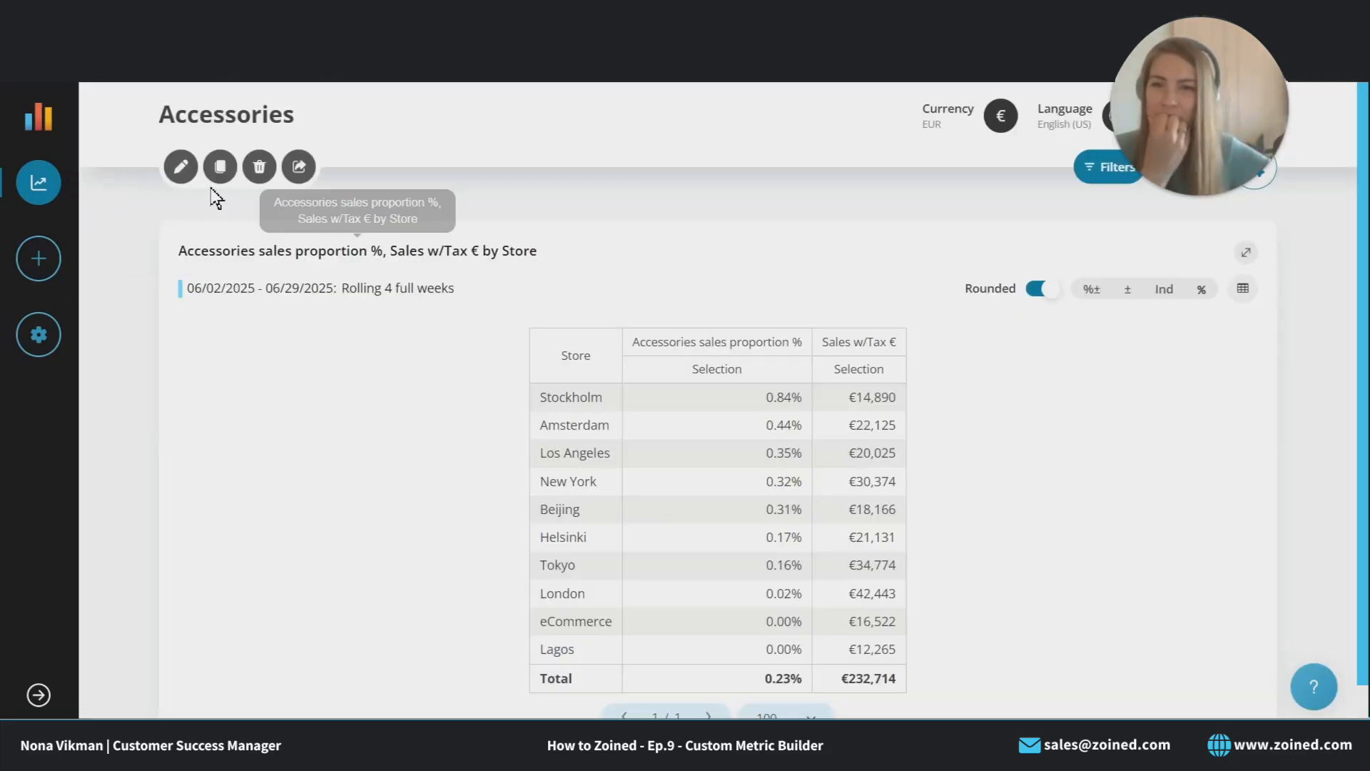
click(182, 167)
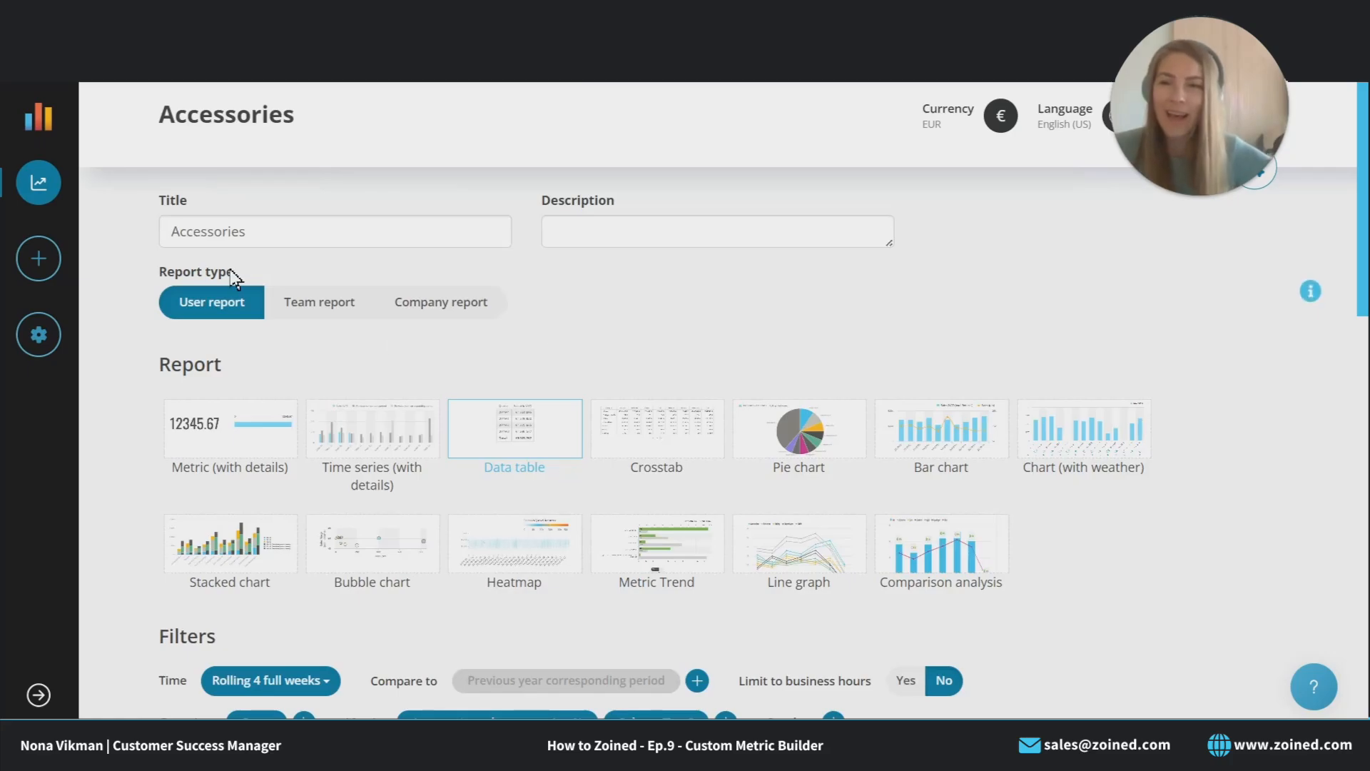
Step: Add the Accessories sales € metric to the report ahead of the other metrics and check Stockholm's accessories sales in the table
scroll(452, 371, down, 1)
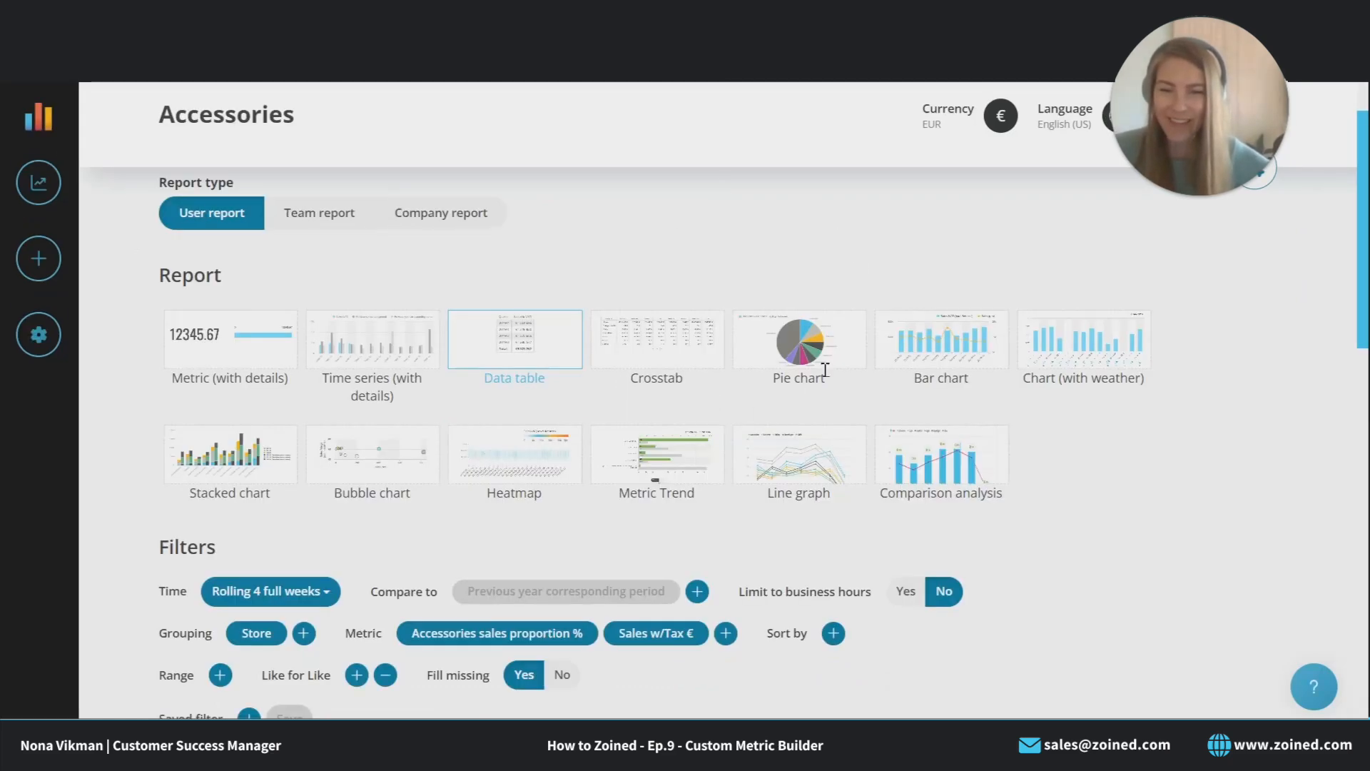
scroll(828, 372, down, 3)
click(730, 370)
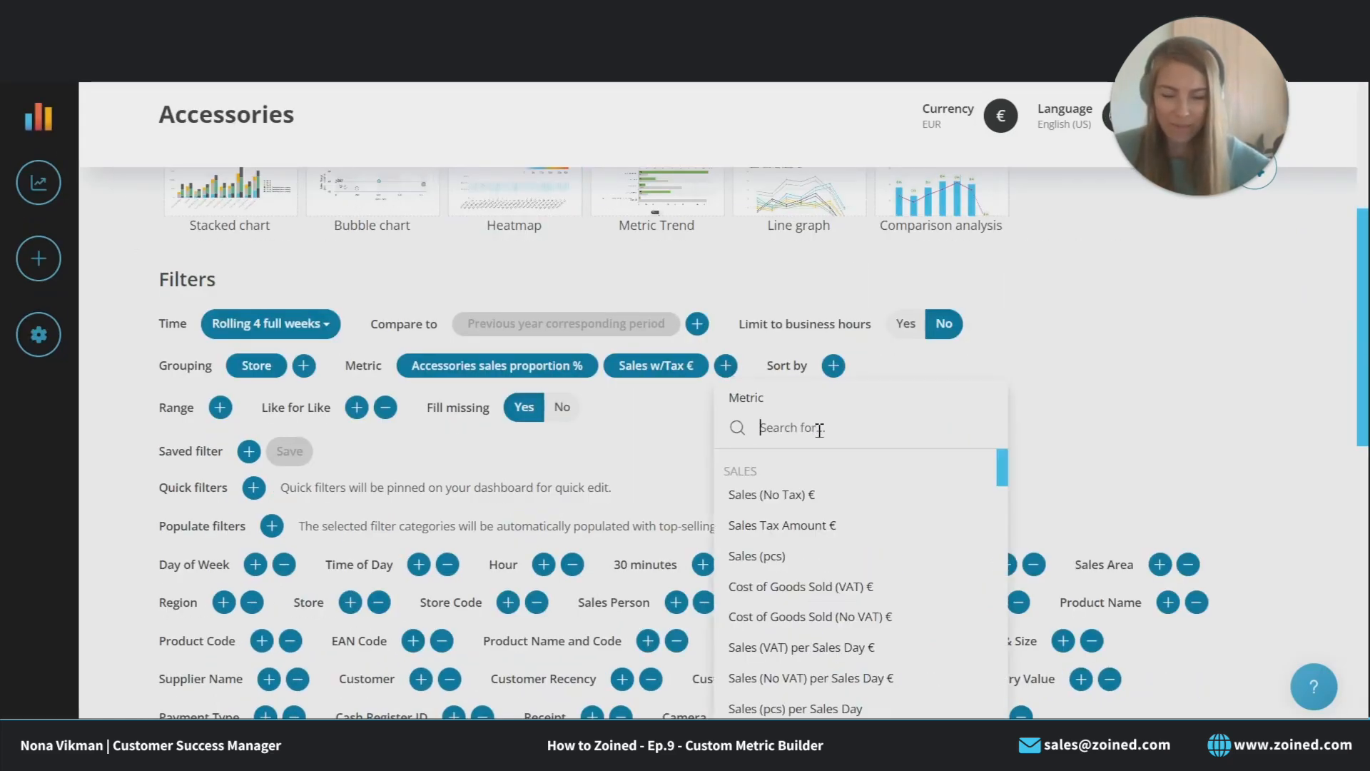
text(acces)
click(836, 489)
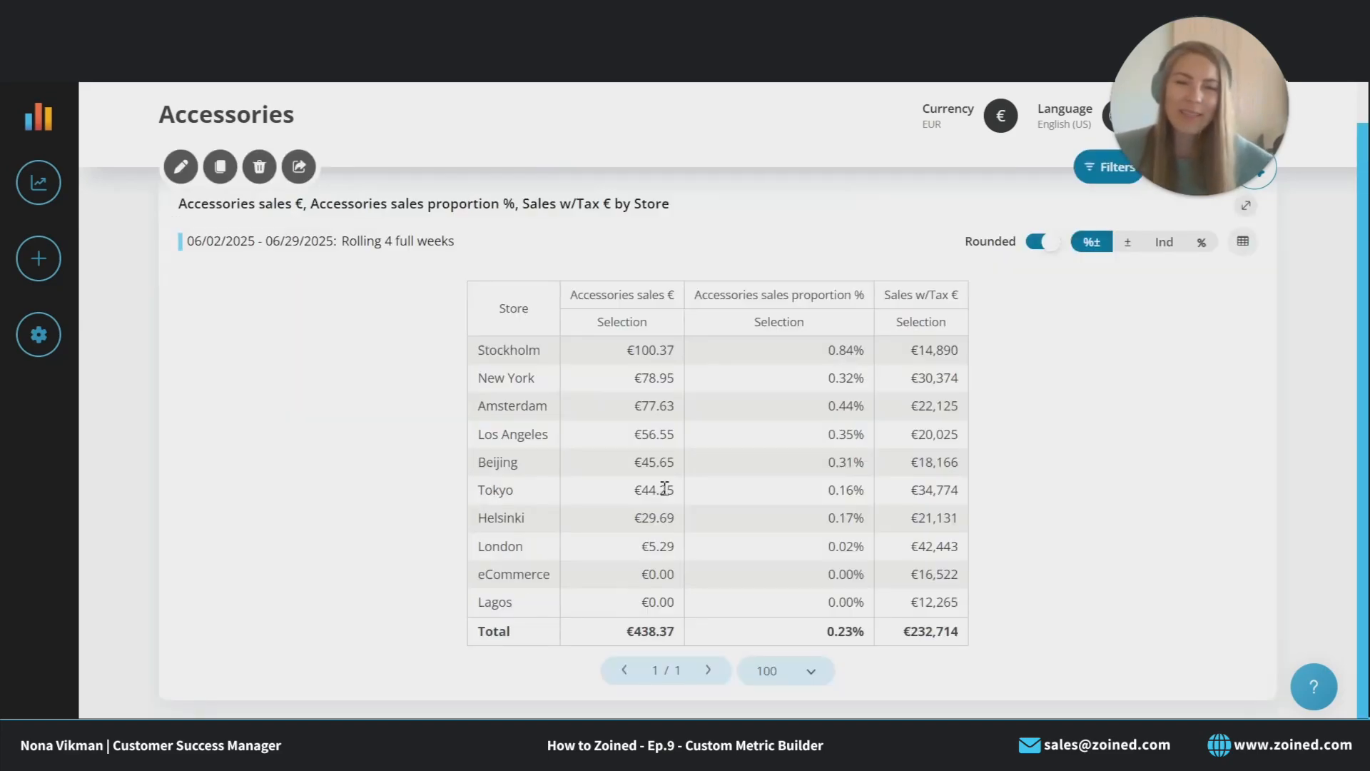
drag(630, 351, 685, 355)
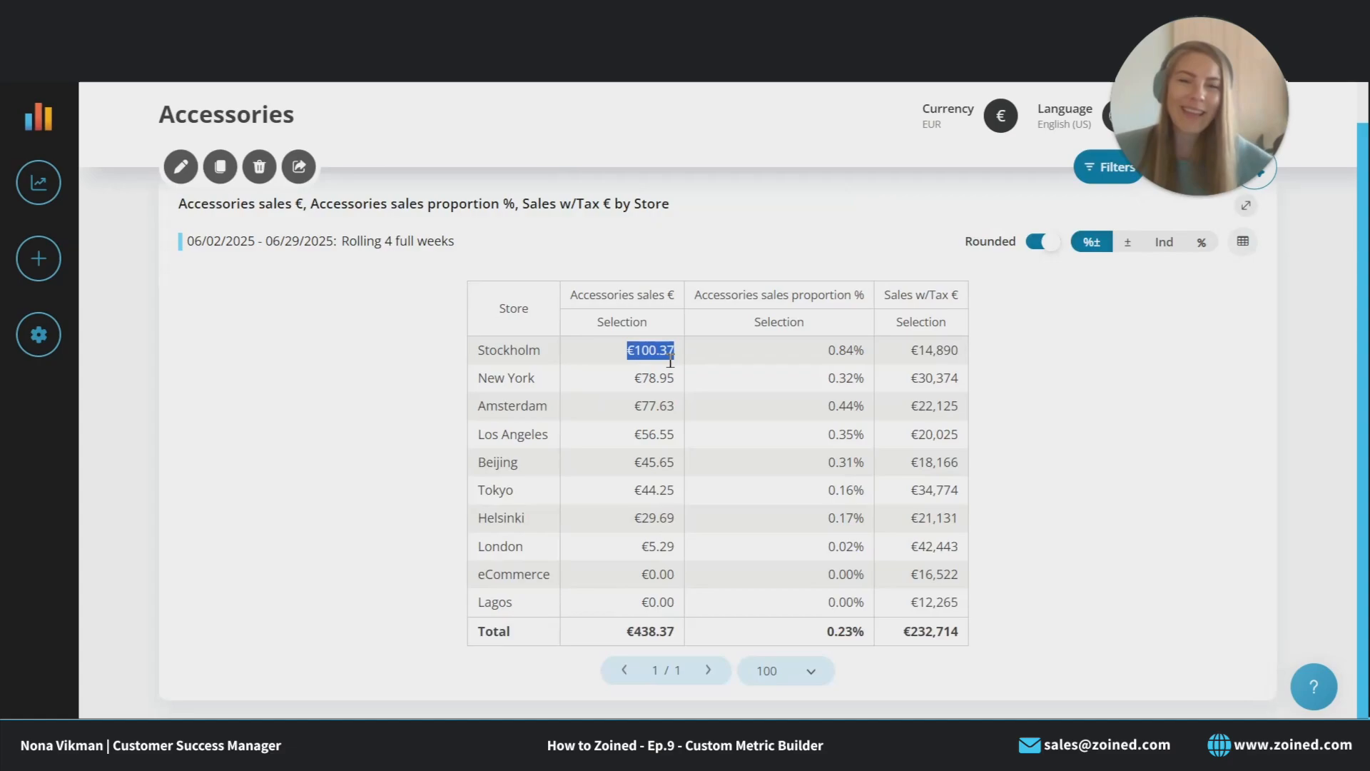